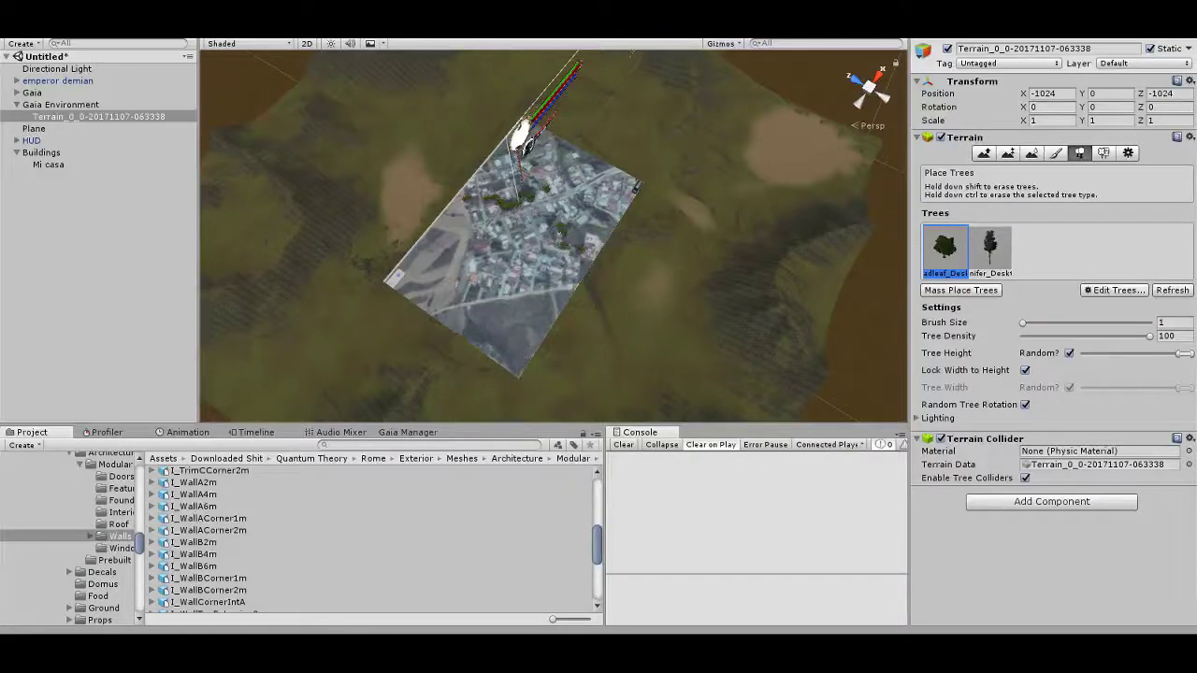
Zoom in and orbit the Scene view low over the town streets toward the terrain edge by the road
scroll(552, 234, up, 3)
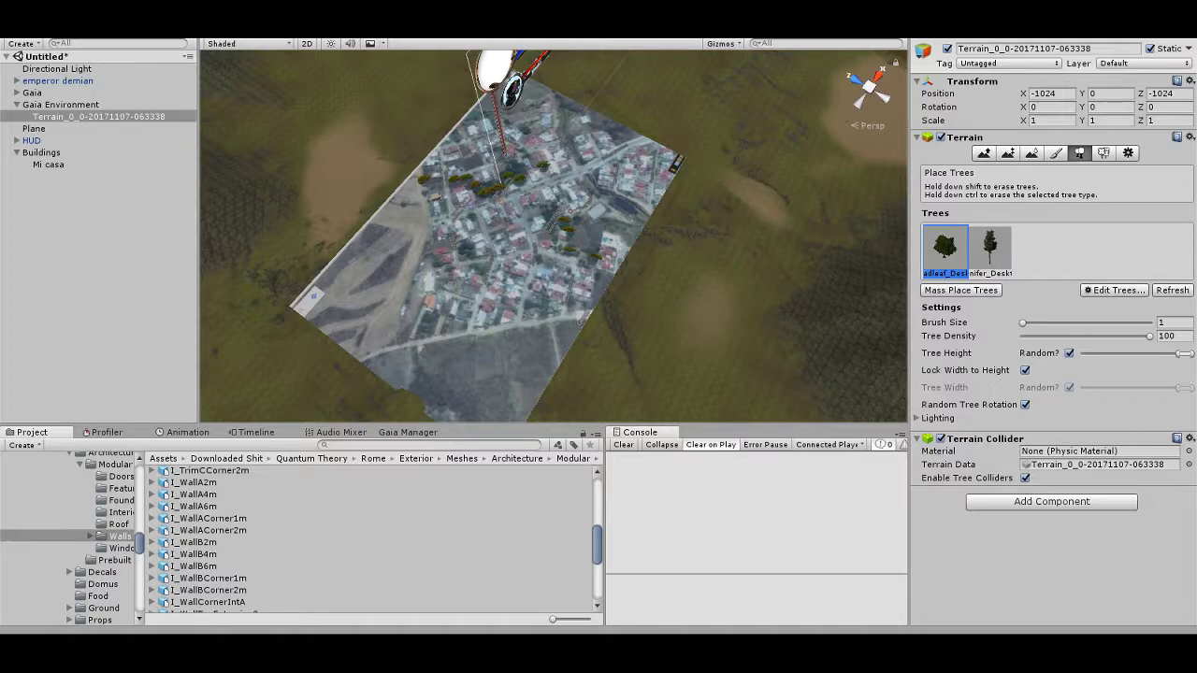
scroll(553, 235, up, 10)
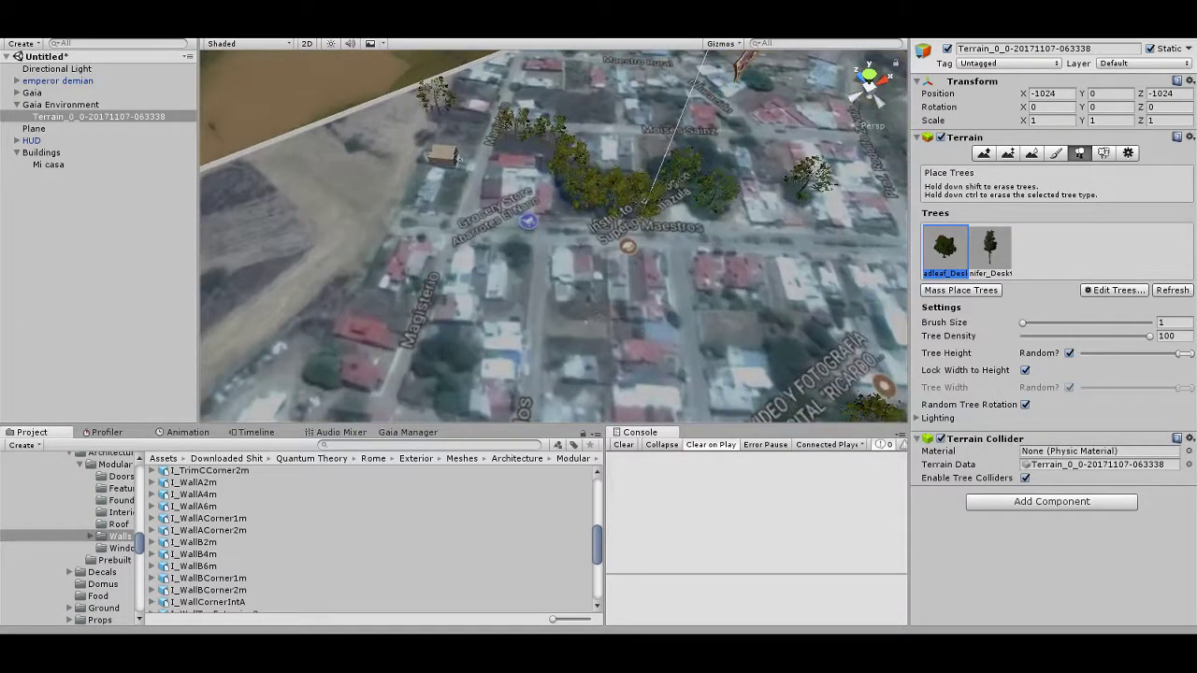
mouse_move(458, 159)
right_down()
mouse_move(711, 114)
mouse_move(518, 296)
mouse_move(675, 220)
mouse_move(655, 63)
mouse_move(649, 72)
mouse_move(902, 245)
mouse_move(655, 280)
mouse_move(598, 243)
mouse_move(612, 265)
right_up()
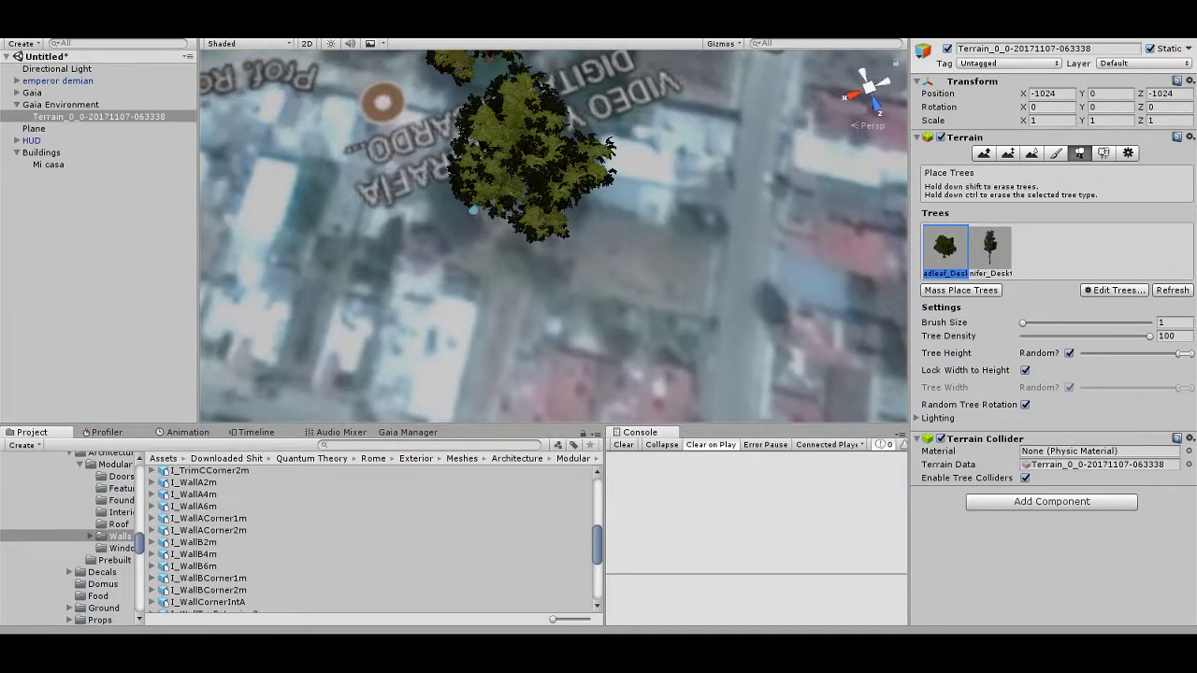
mouse_move(612, 265)
right_down()
mouse_move(542, 262)
mouse_move(561, 253)
right_up()
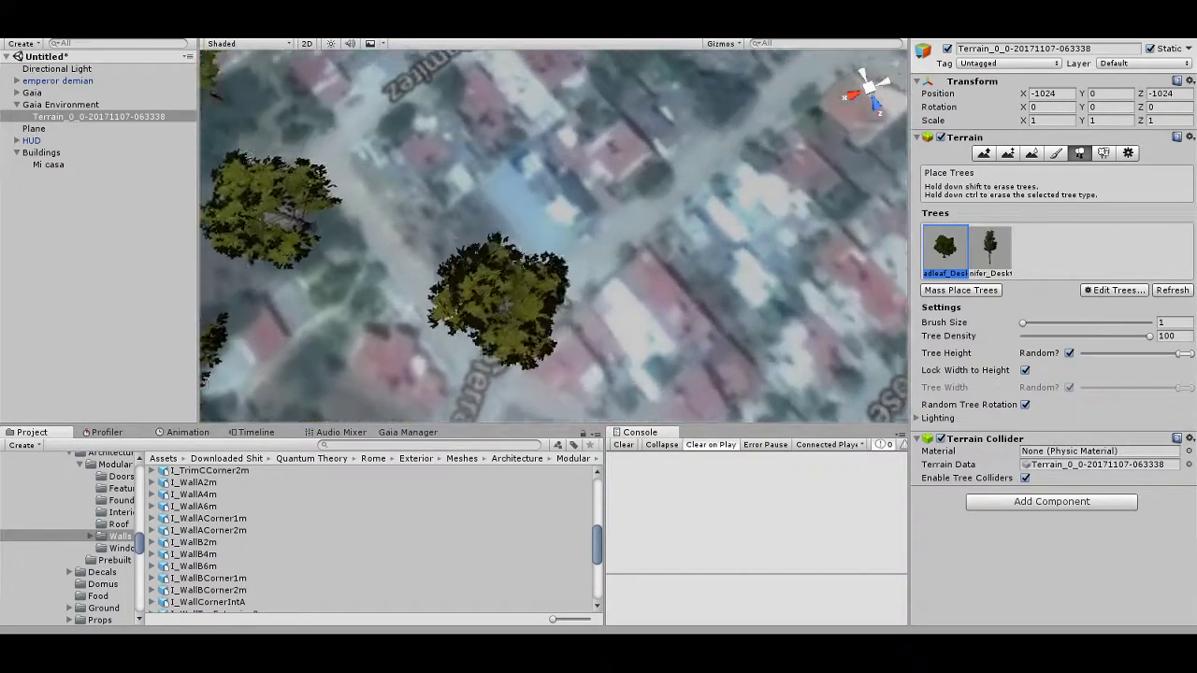
mouse_move(556, 188)
right_down()
mouse_move(518, 284)
mouse_move(550, 191)
mouse_move(553, 263)
mouse_move(565, 251)
mouse_move(512, 143)
mouse_move(202, 155)
right_up()
Plant three single broadleaf trees on the terrain beside the street
click(550, 191)
click(565, 251)
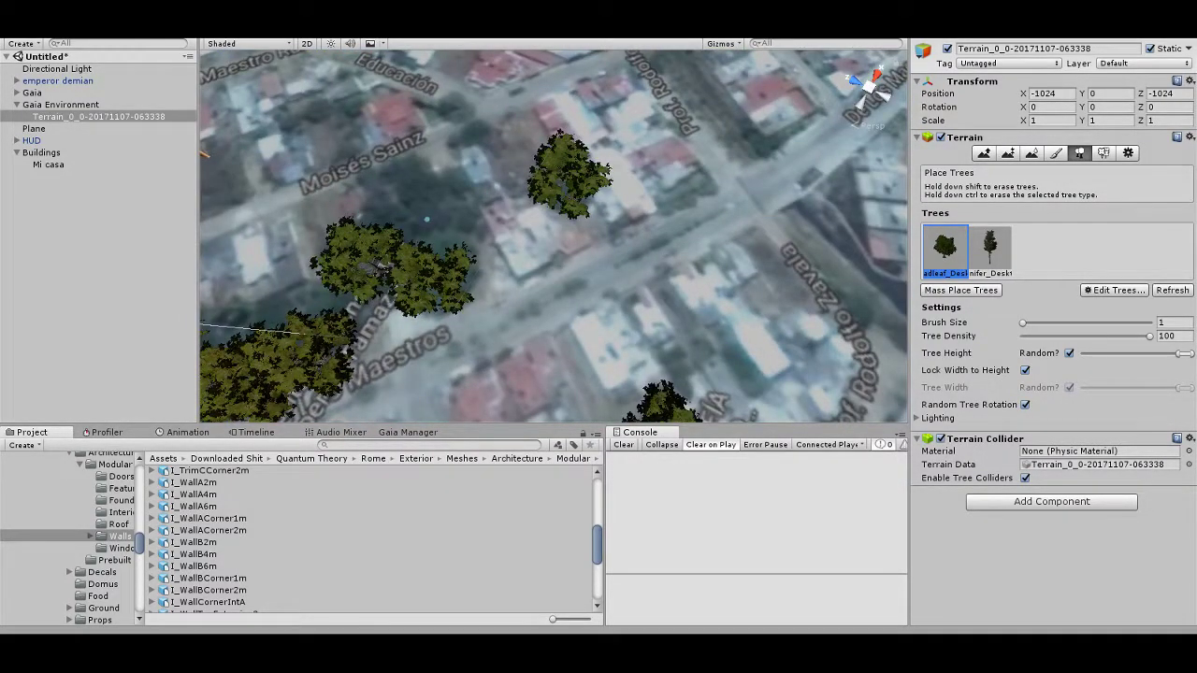
click(426, 219)
Plant a group of broadleaf trees near Educación street and the upper left of town
right_drag(455, 217, 393, 215)
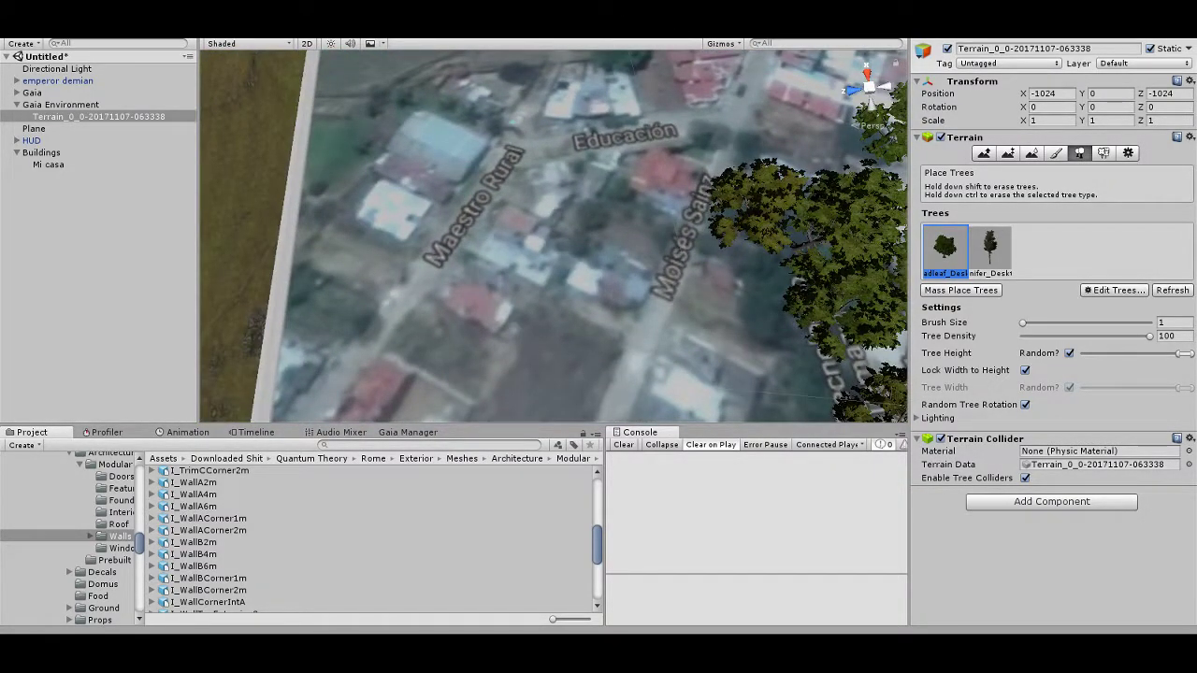
click(518, 71)
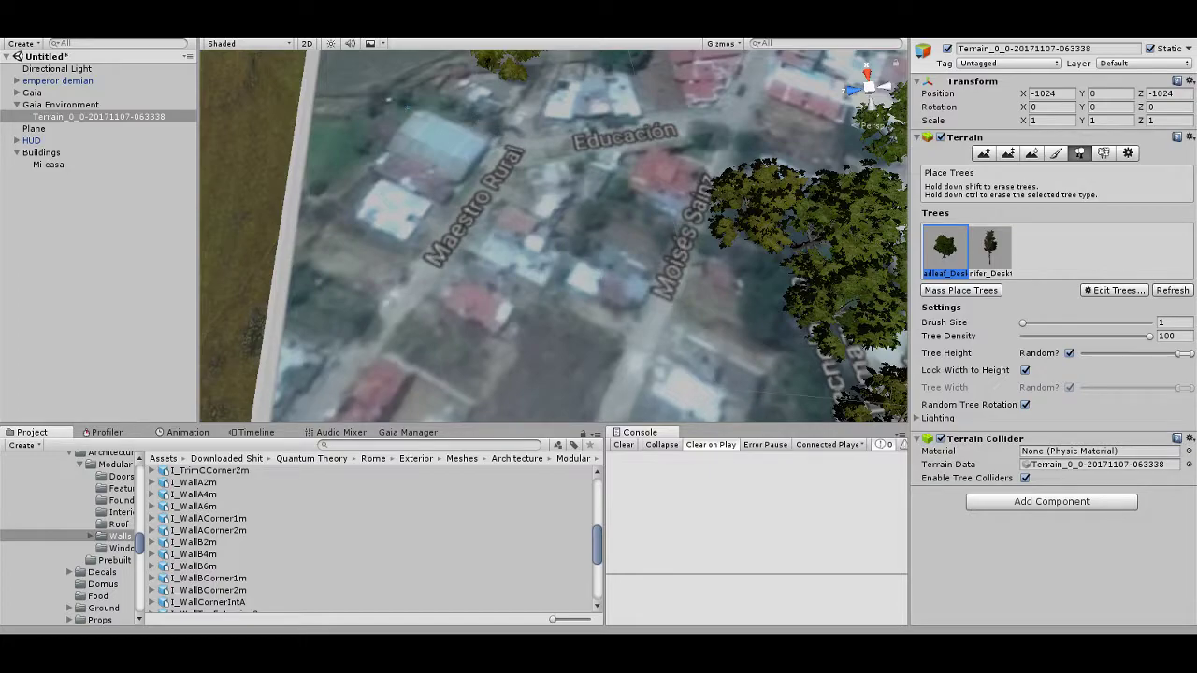
click(380, 103)
click(402, 95)
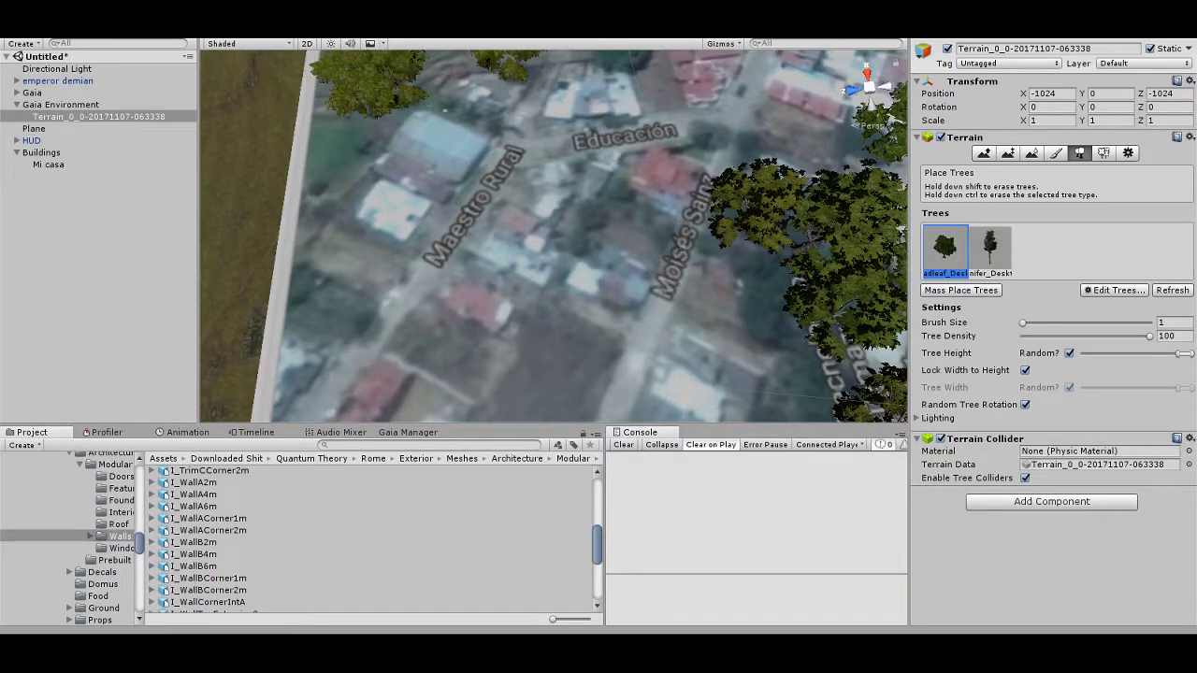
click(455, 109)
click(486, 123)
right_drag(485, 124, 491, 114)
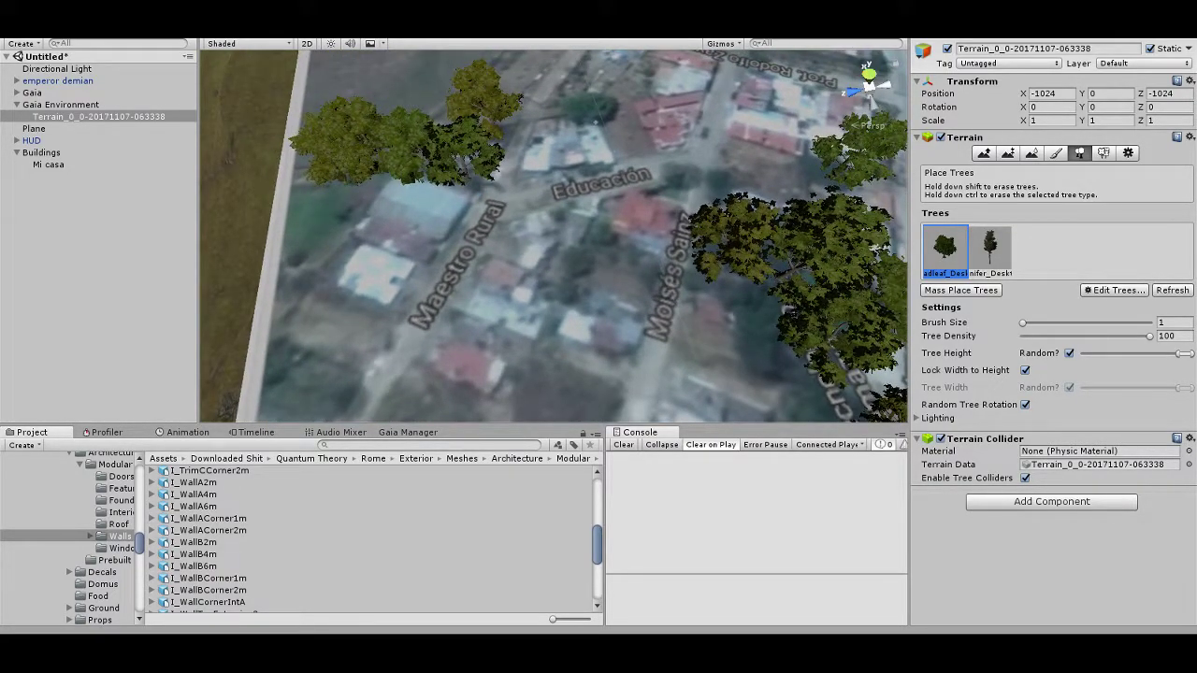
click(594, 115)
mouse_move(601, 291)
right_down()
mouse_move(575, 242)
mouse_move(554, 272)
mouse_move(384, 82)
mouse_move(392, 56)
mouse_move(396, 384)
right_up()
click(576, 241)
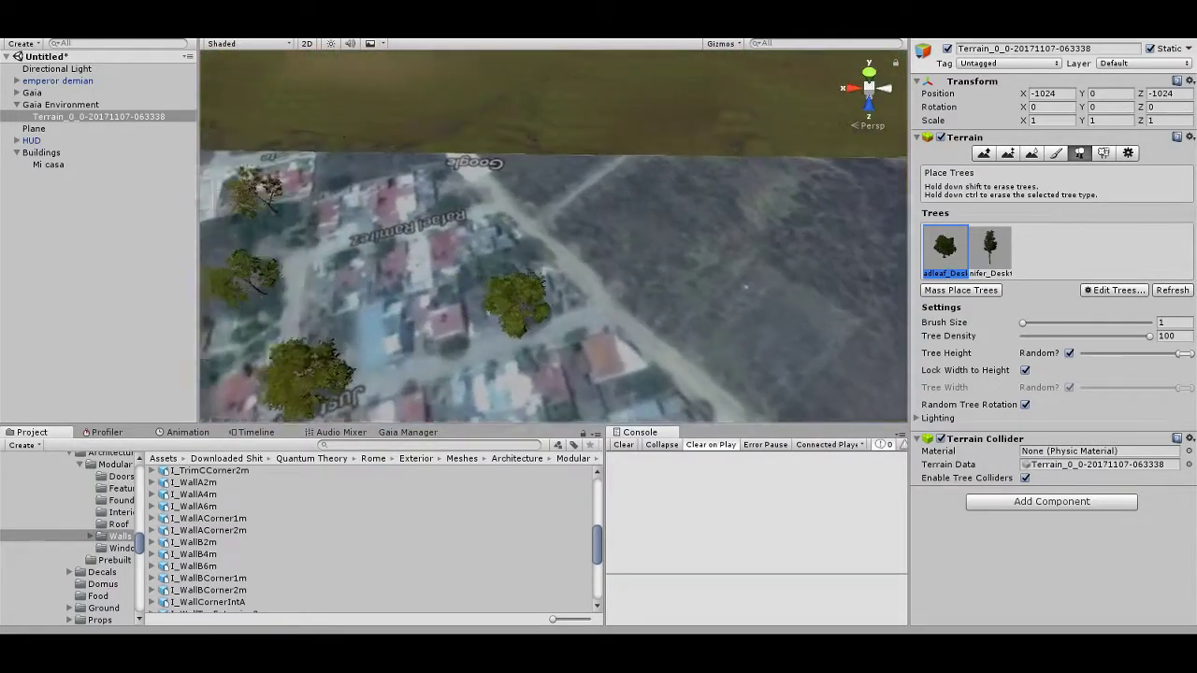
Set the tree brush to size 37.2 and density 54, then paint clusters at the far edge and on open ground
drag(1023, 323, 1070, 323)
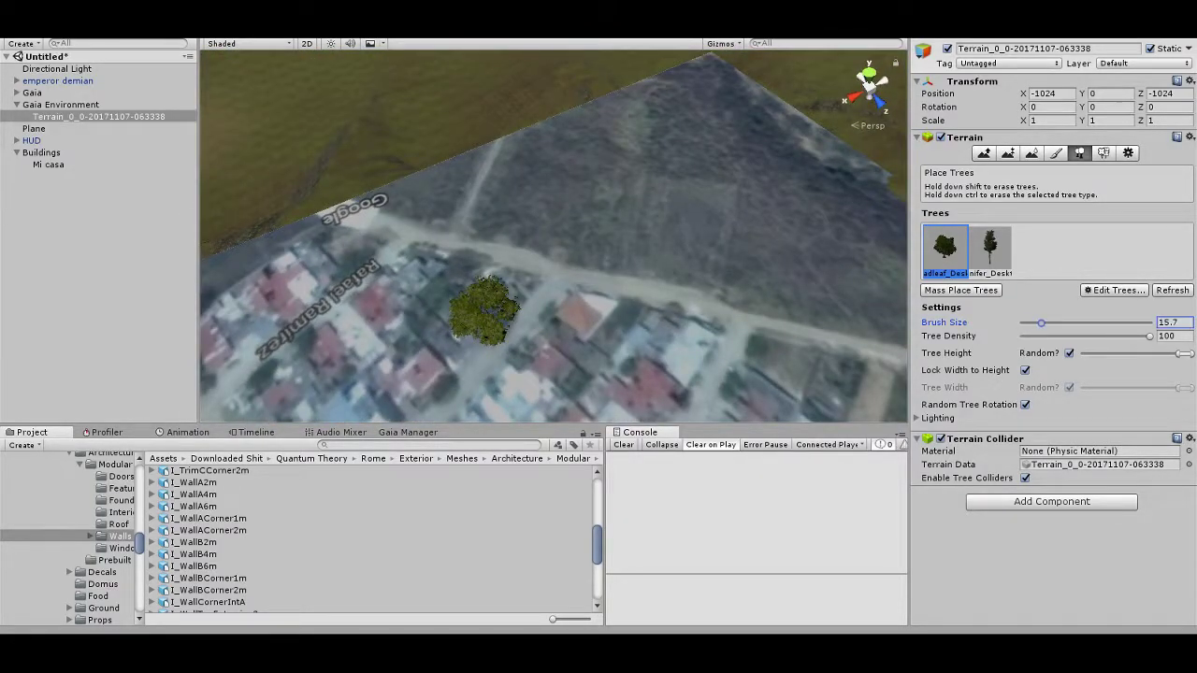
drag(1150, 335, 1085, 336)
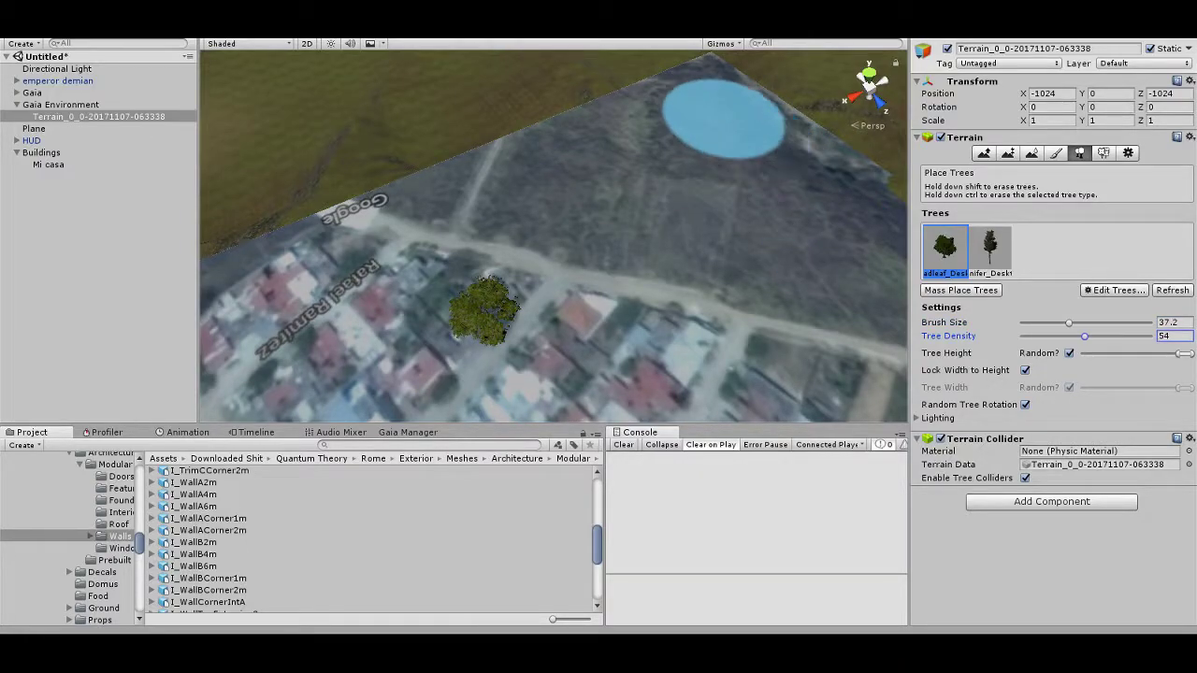
click(702, 107)
mouse_move(618, 146)
right_down()
mouse_move(685, 136)
mouse_move(625, 262)
right_up()
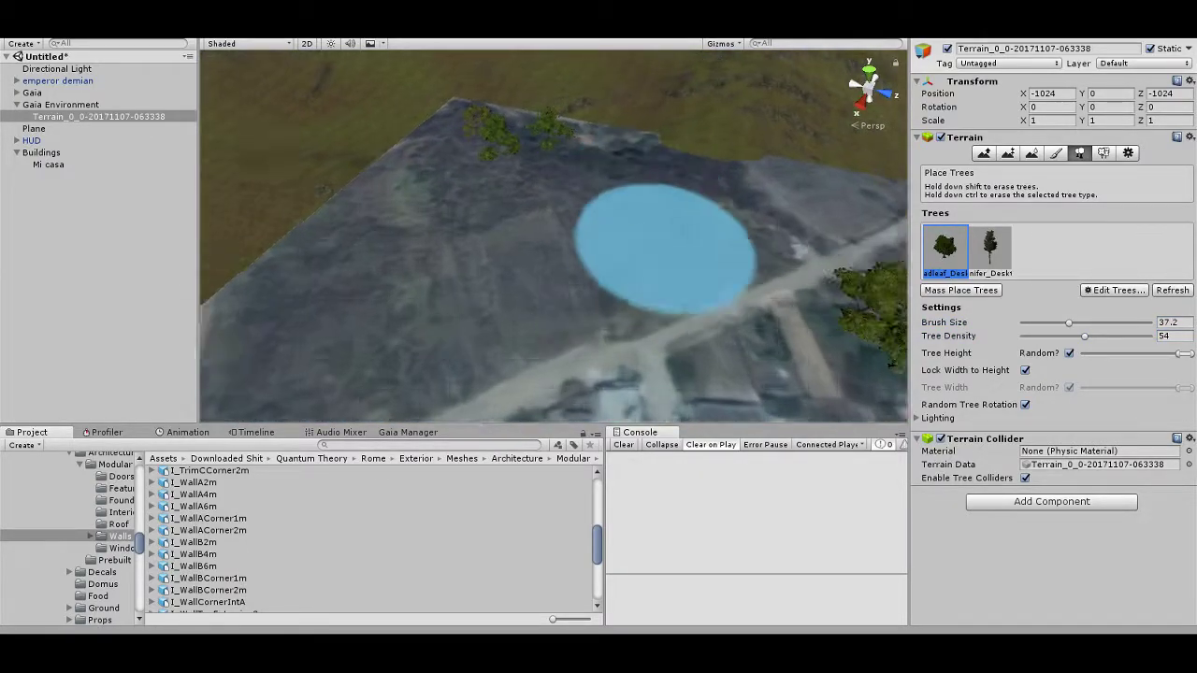
click(620, 285)
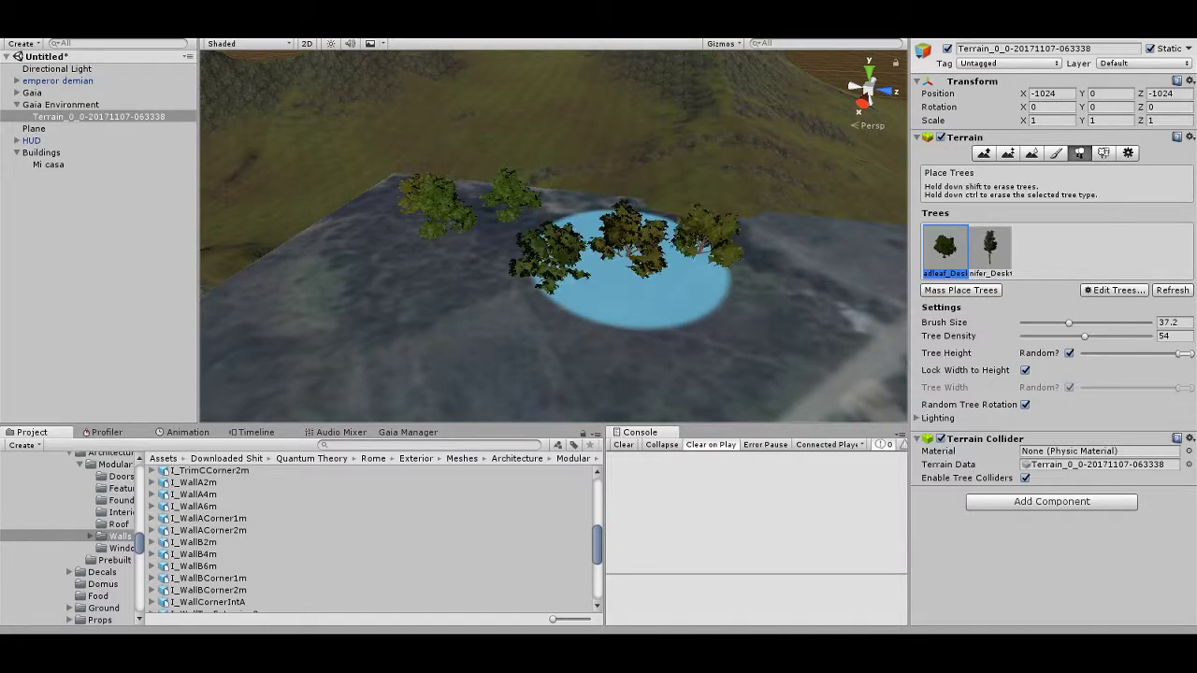
click(642, 315)
Paint more broadleaf tree clusters across the open ground further right
click(421, 295)
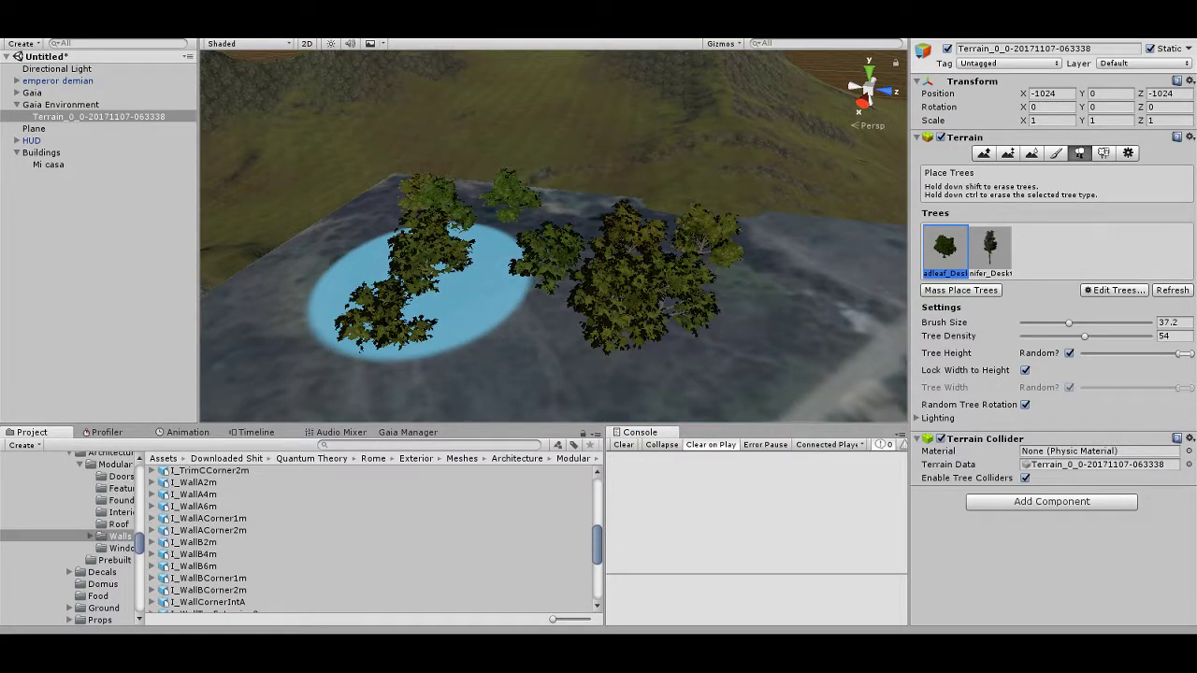
mouse_move(421, 295)
right_down()
mouse_move(496, 206)
mouse_move(495, 267)
right_up()
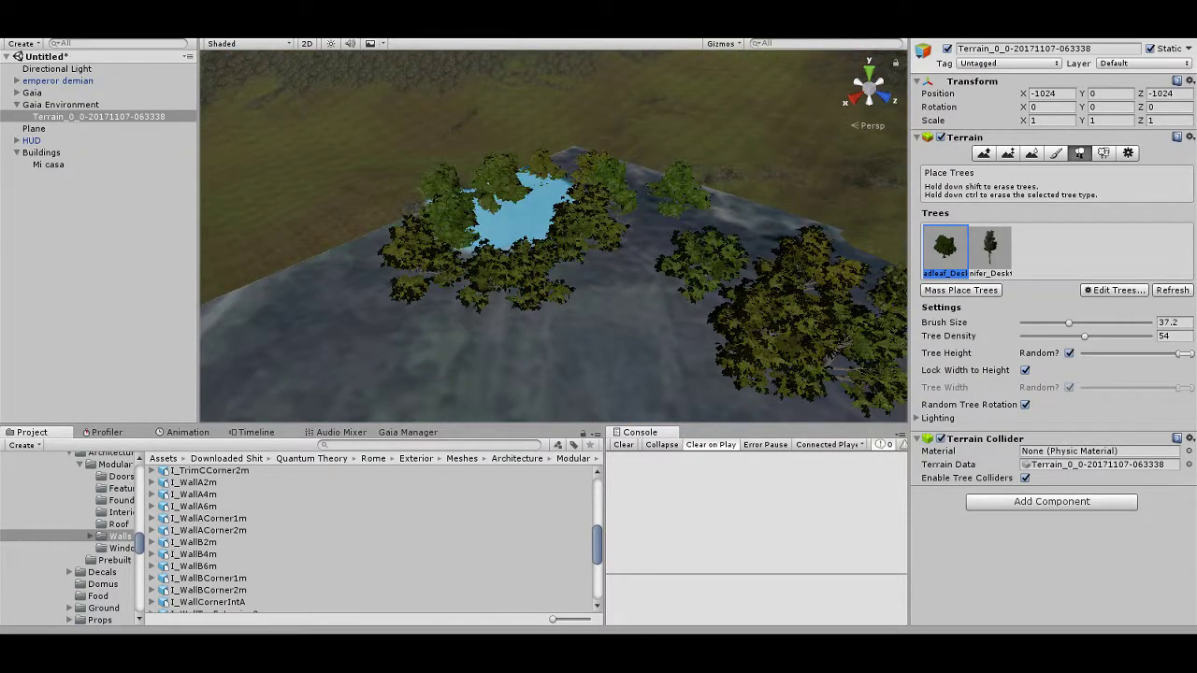
click(496, 266)
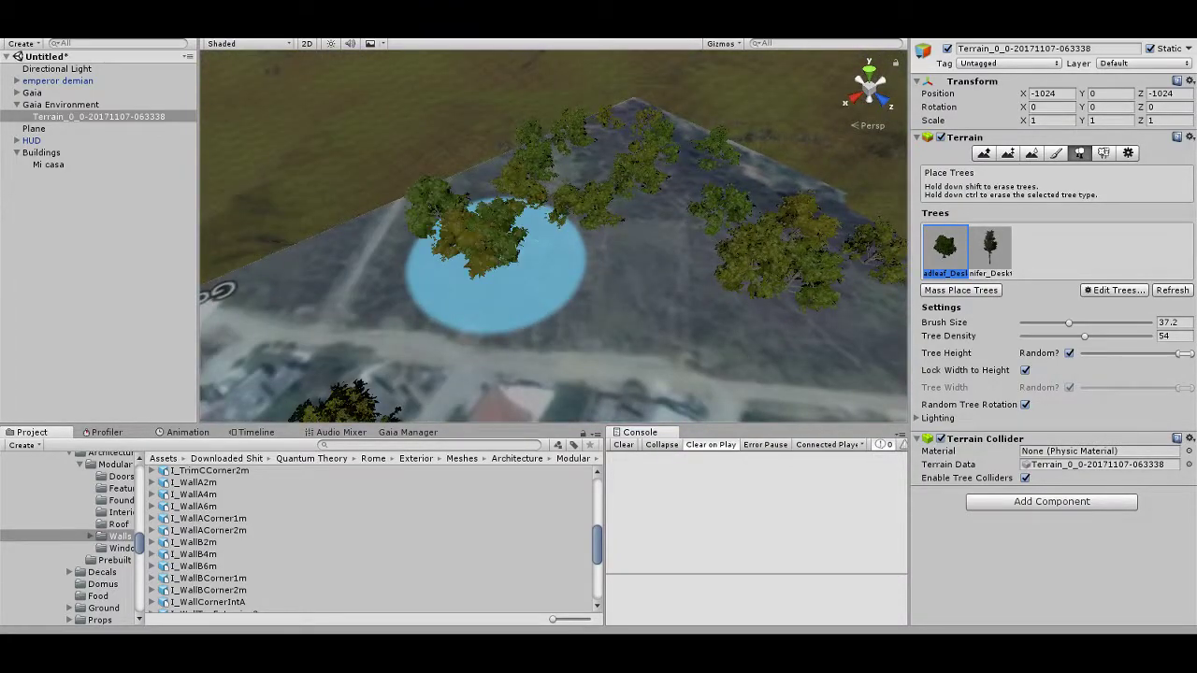
click(574, 258)
right_drag(575, 257, 644, 229)
click(646, 231)
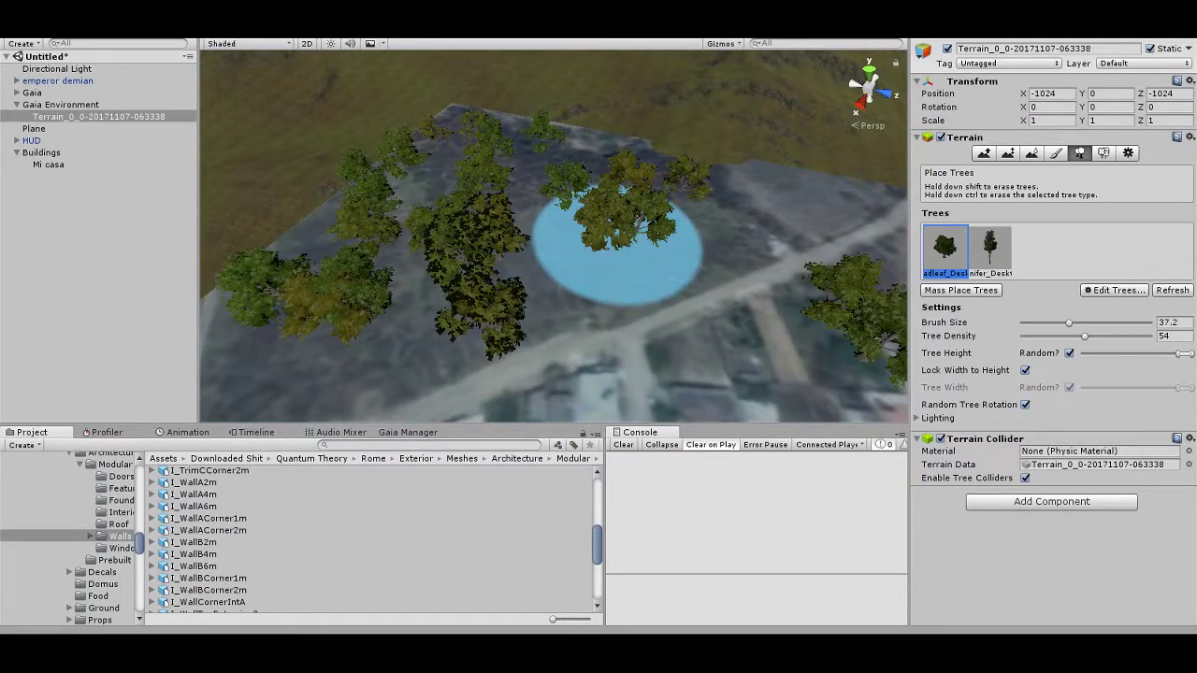
right_drag(762, 196, 618, 220)
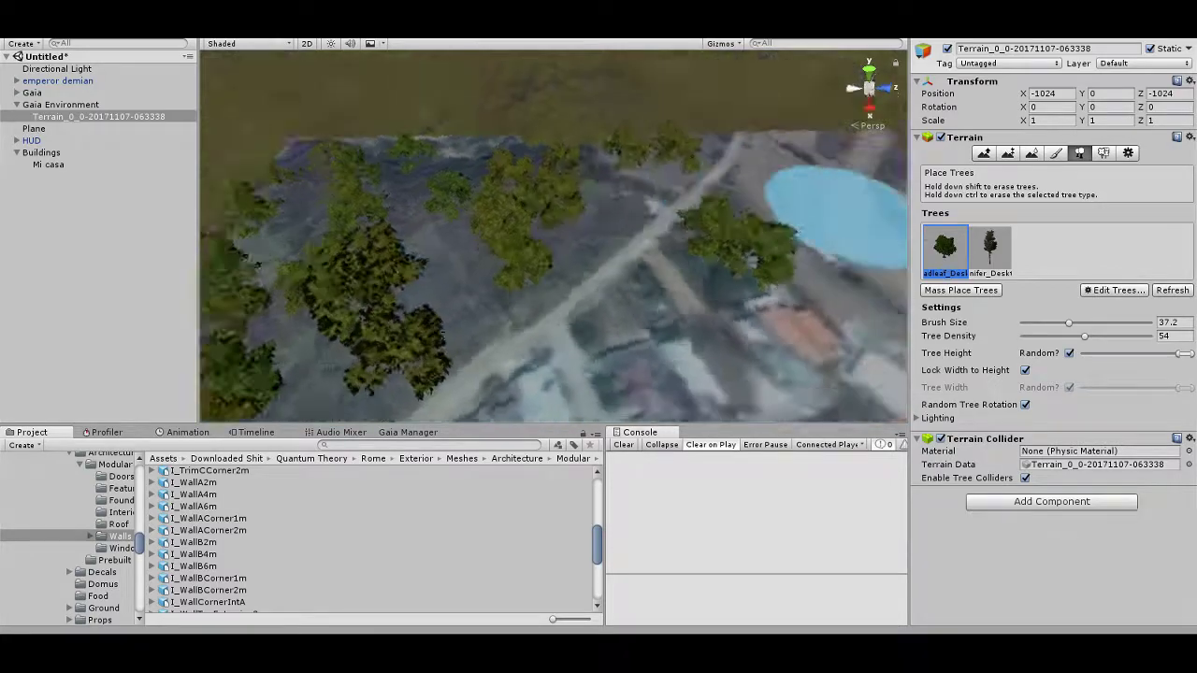
scroll(617, 220, down, 5)
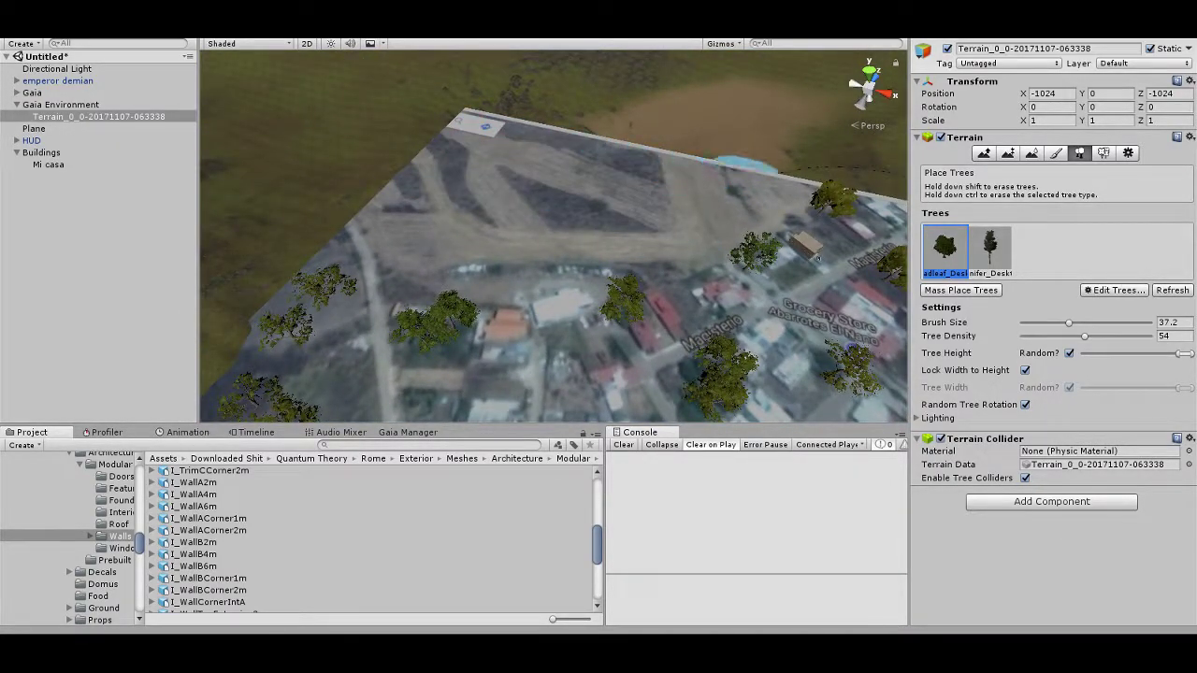
scroll(744, 167, up, 2)
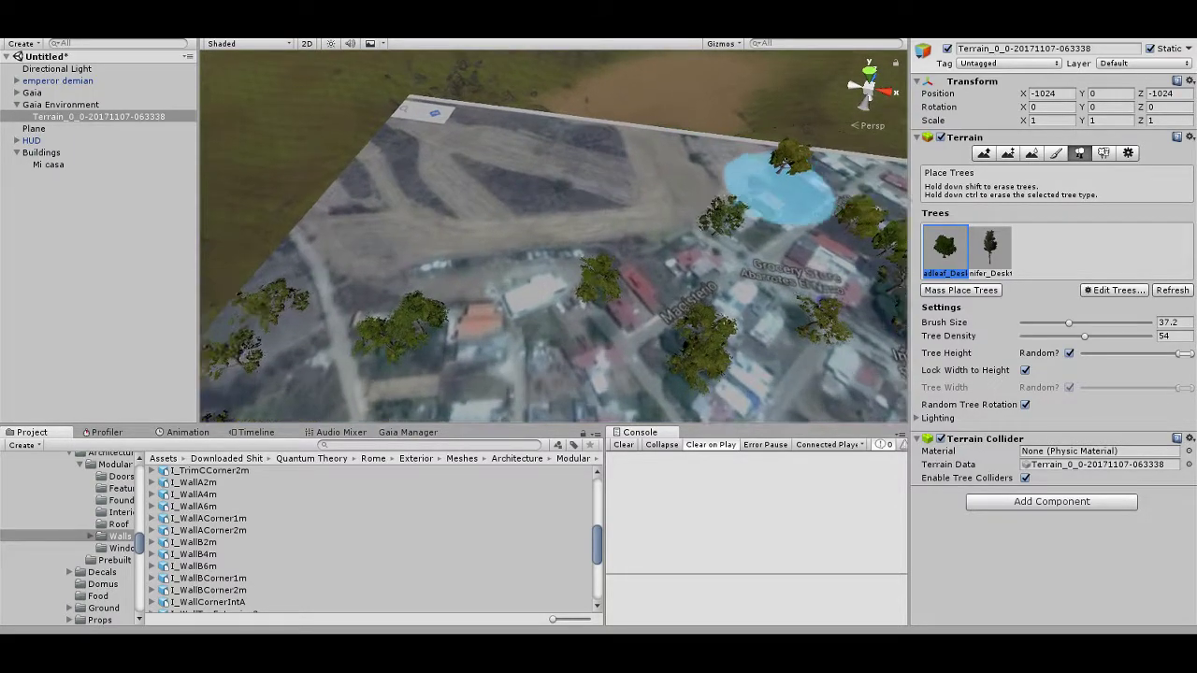
scroll(762, 187, up, 1)
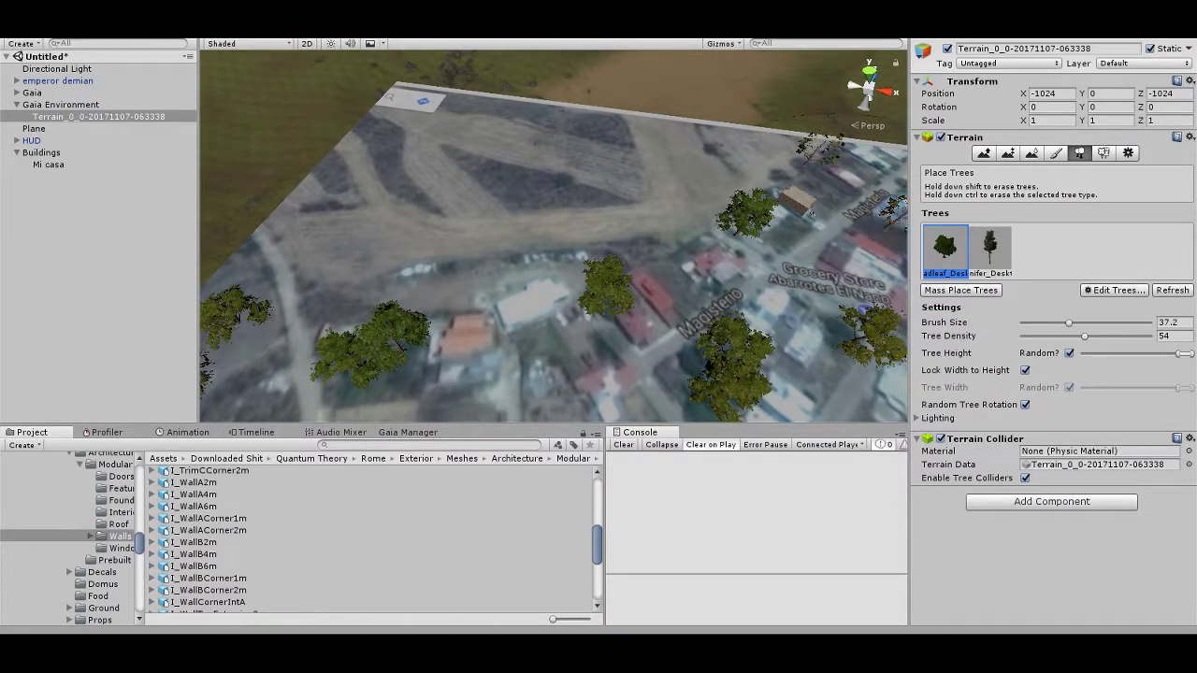
Reset the tree brush size to 1 and tree density to 100
double_click(1174, 322)
text(1)
double_click(1170, 336)
text(100)
Zoom and tilt the Scene view down onto the empty lot beside Prof. Rodolfo Zavala street
middle_drag(562, 181, 524, 112)
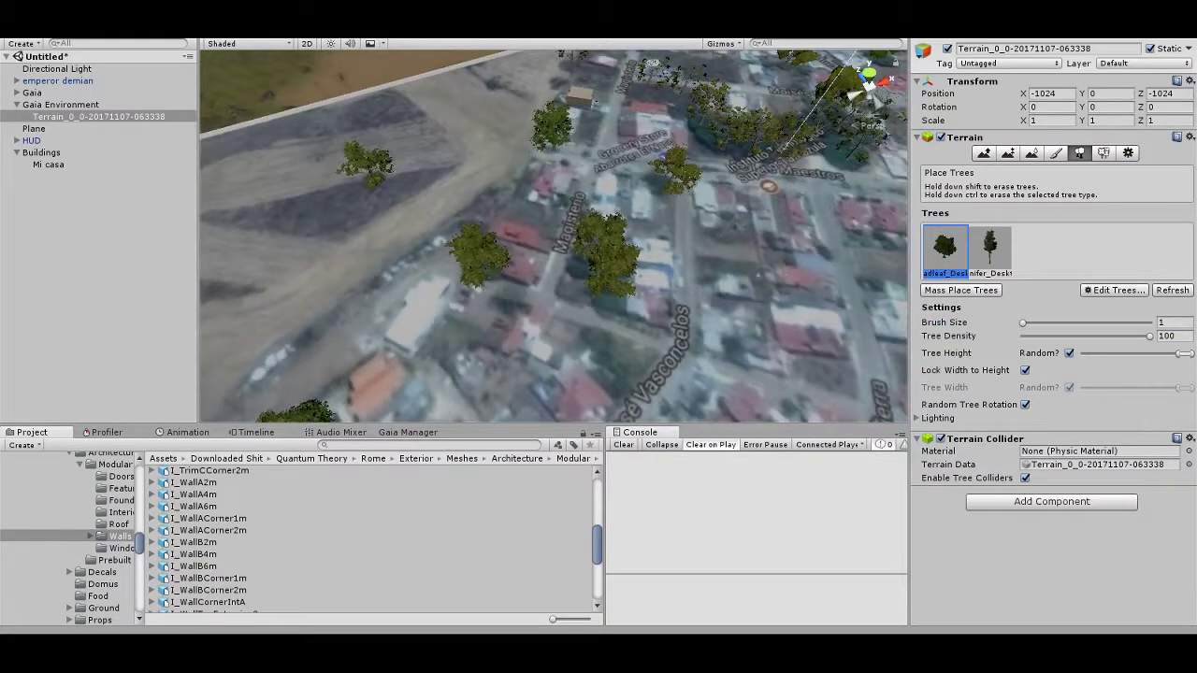
right_drag(598, 234, 666, 298)
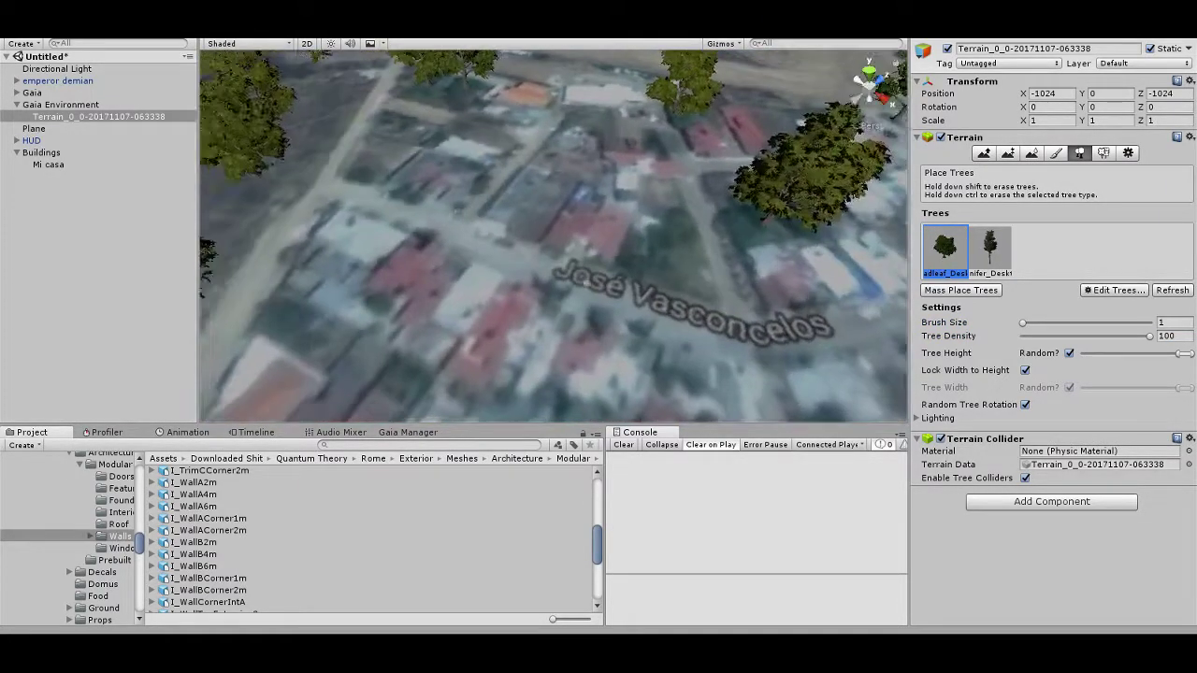
scroll(710, 303, down, 3)
scroll(711, 303, down, 3)
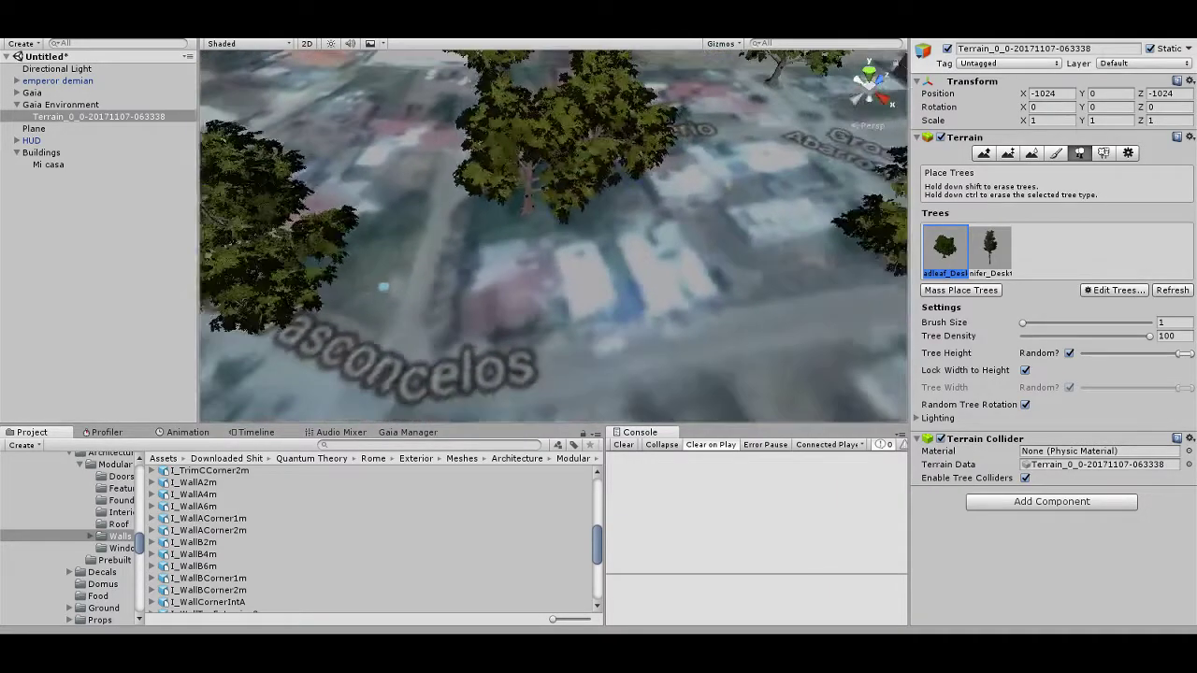
scroll(712, 312, down, 3)
scroll(713, 320, down, 3)
right_drag(688, 237, 529, 215)
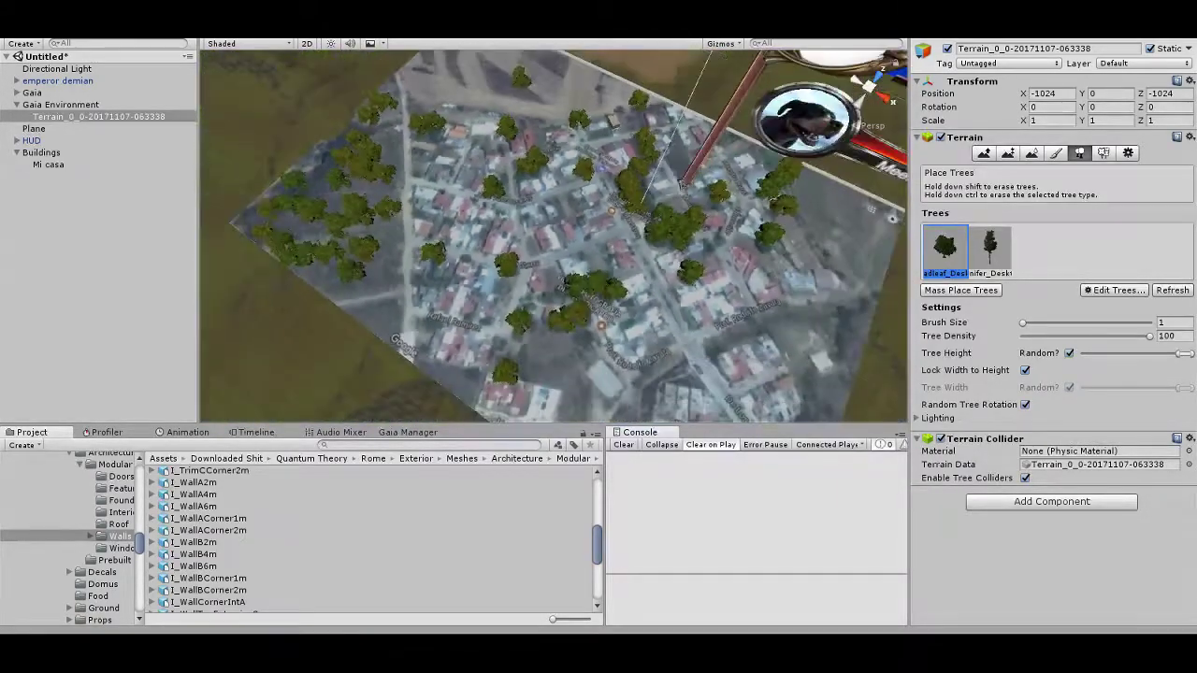
scroll(457, 199, up, 3)
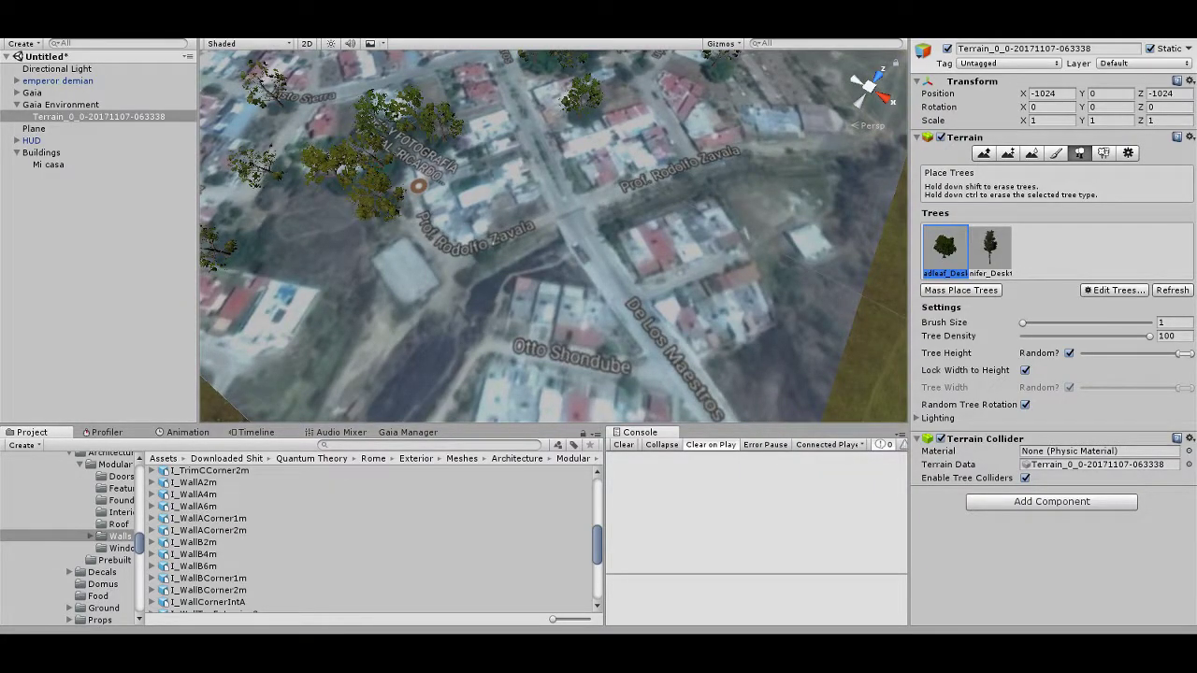
scroll(551, 234, up, 3)
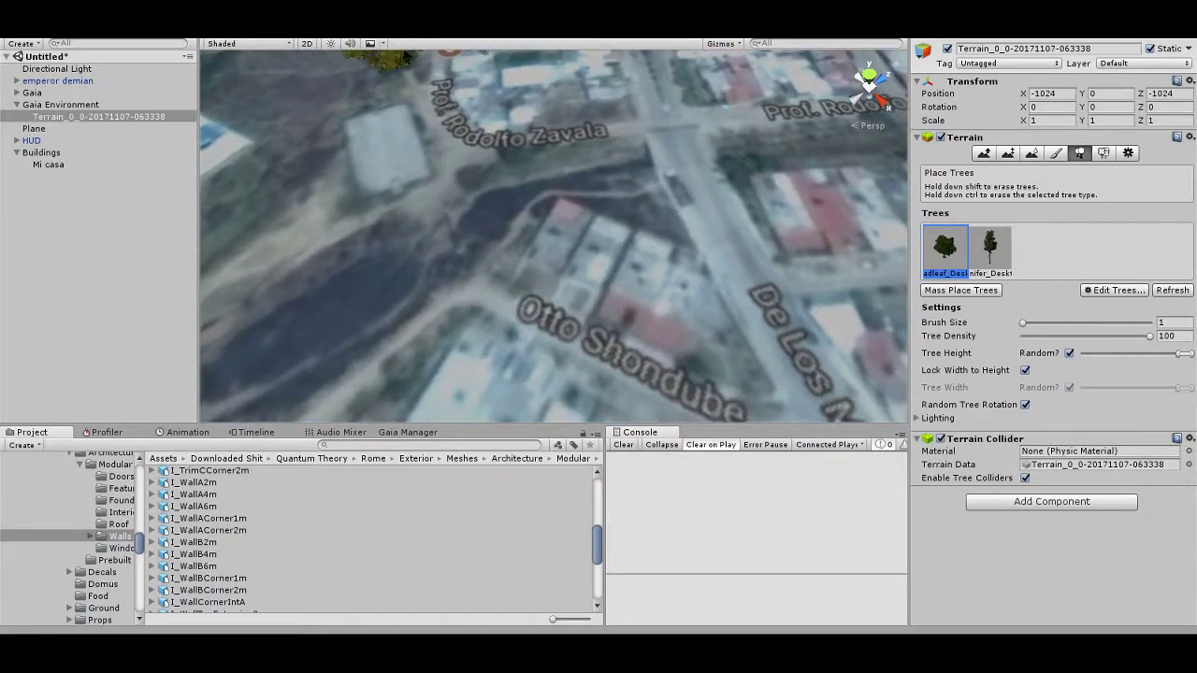
scroll(471, 208, down, 3)
scroll(455, 328, down, 3)
scroll(552, 234, down, 5)
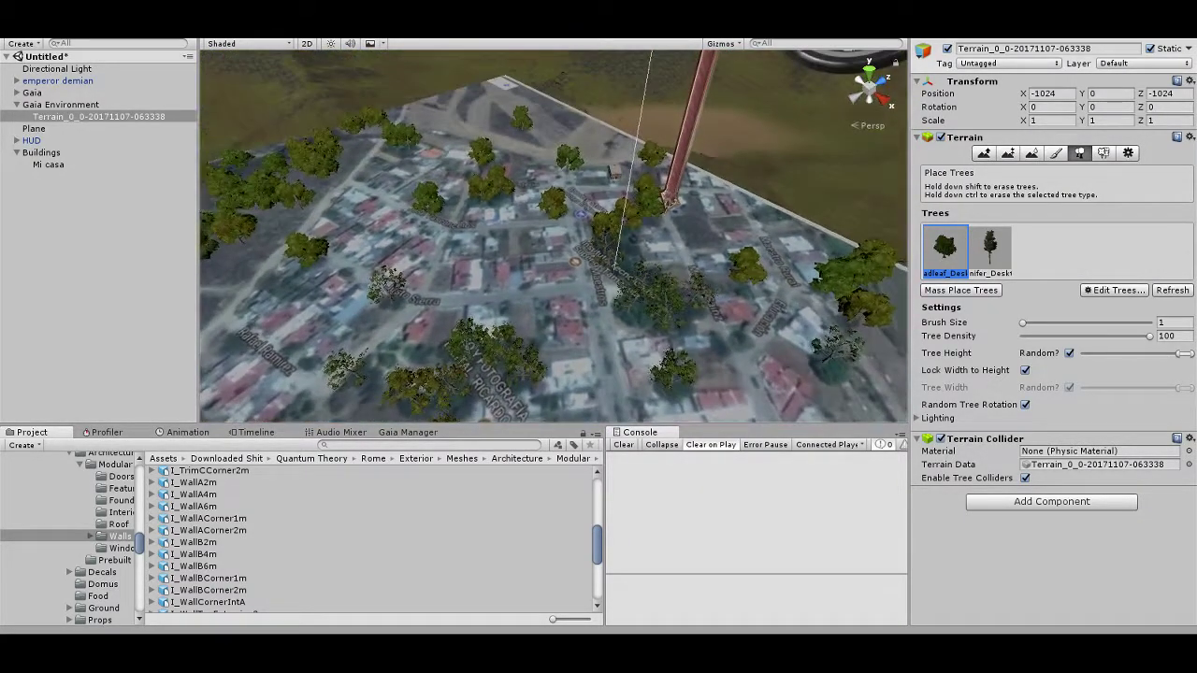
scroll(552, 233, up, 4)
scroll(552, 234, up, 1)
scroll(551, 234, up, 2)
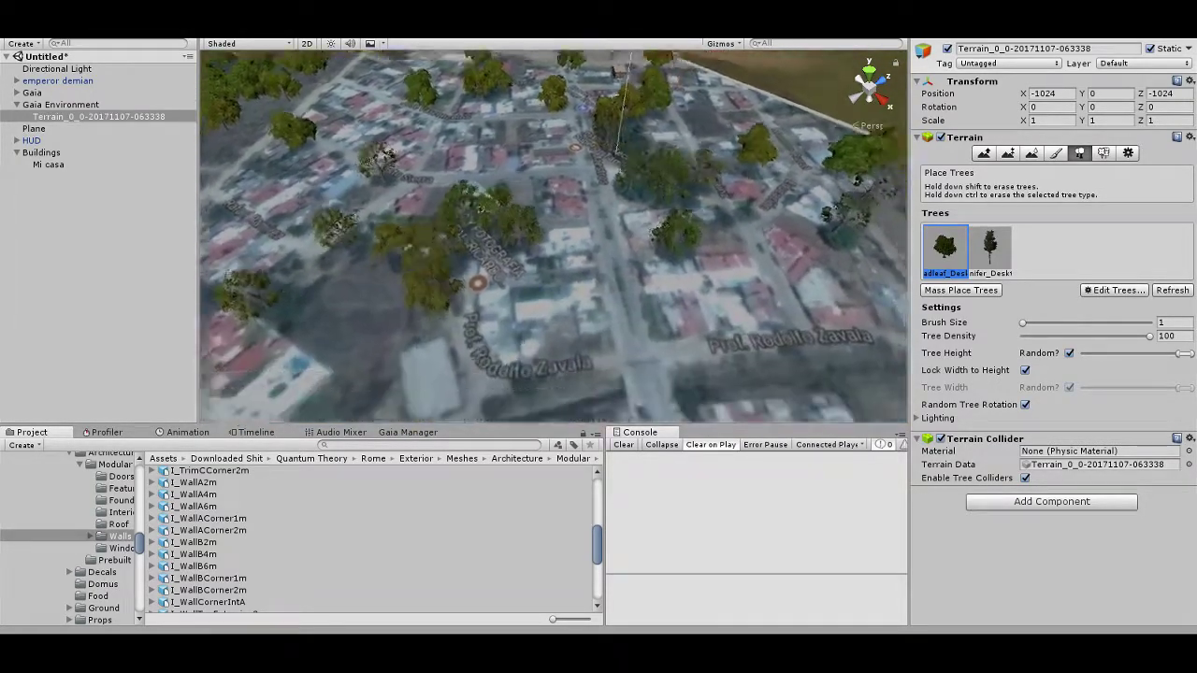
scroll(552, 234, up, 3)
scroll(552, 234, up, 3)
scroll(481, 210, up, 2)
scroll(454, 200, up, 1)
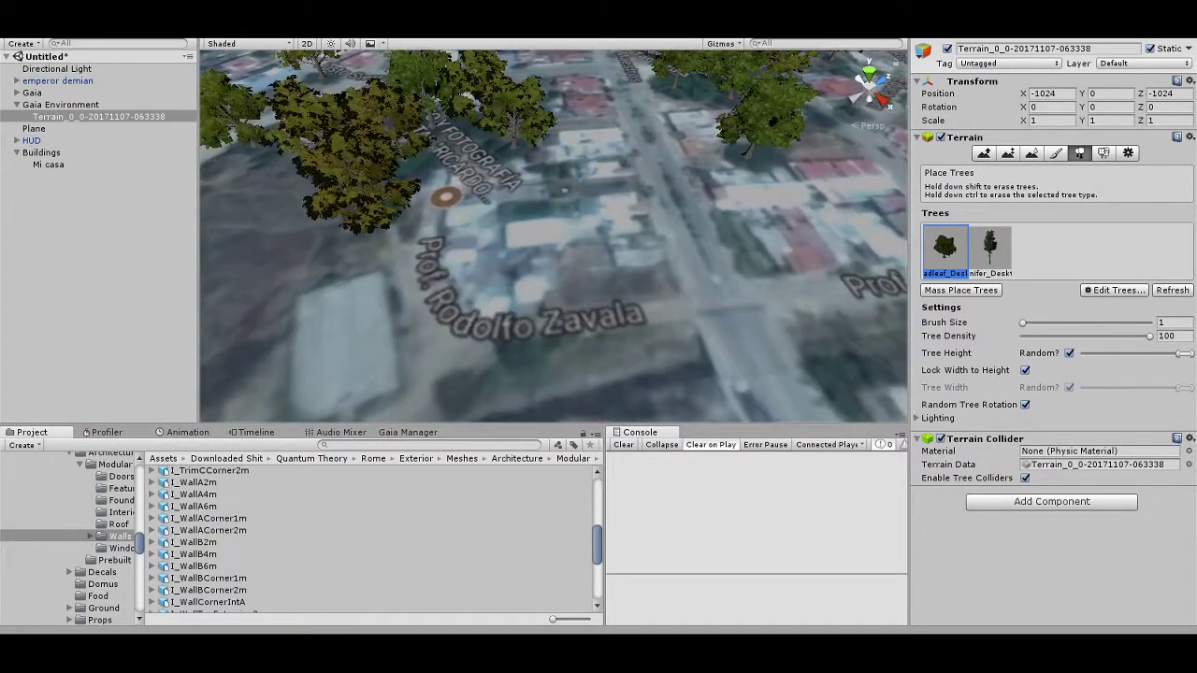
scroll(441, 196, up, 2)
scroll(535, 193, up, 2)
scroll(451, 225, up, 2)
scroll(451, 225, up, 2)
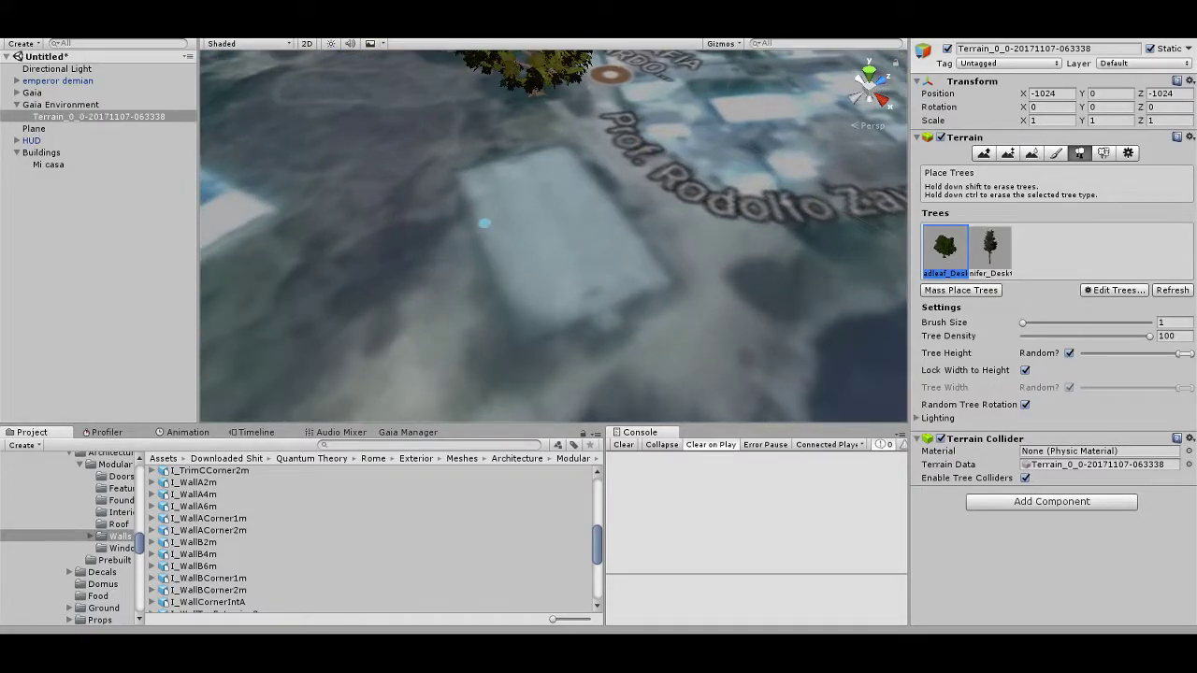
scroll(451, 226, up, 2)
scroll(451, 225, up, 2)
alt+drag(450, 225, 476, 242)
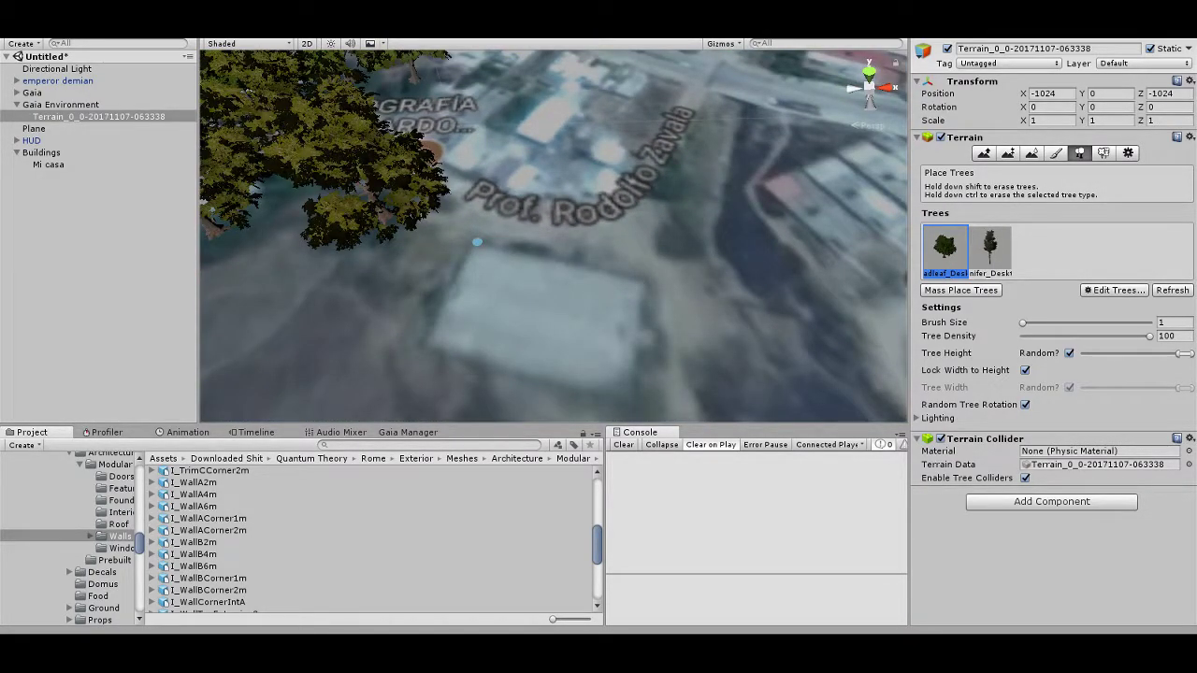
Open Downloaded Shit > Medieval Environment > Buildings > Prefabs in the Project panel
click(226, 459)
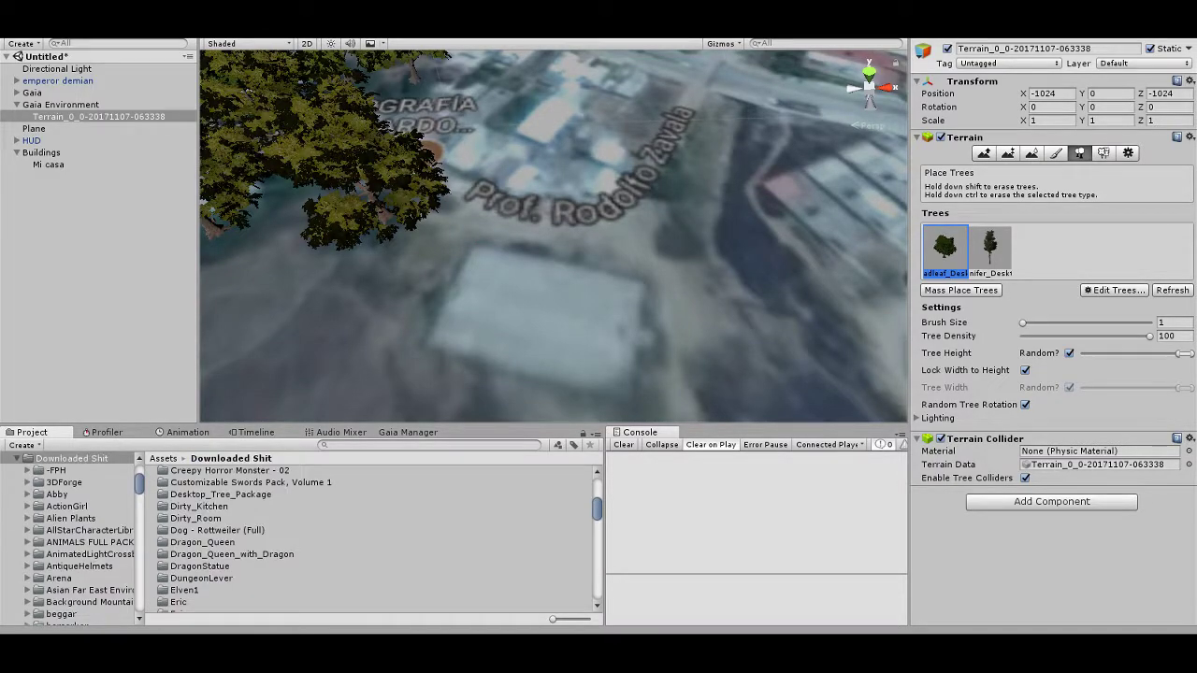
scroll(374, 538, down, 3)
scroll(374, 538, down, 3)
scroll(374, 538, down, 3)
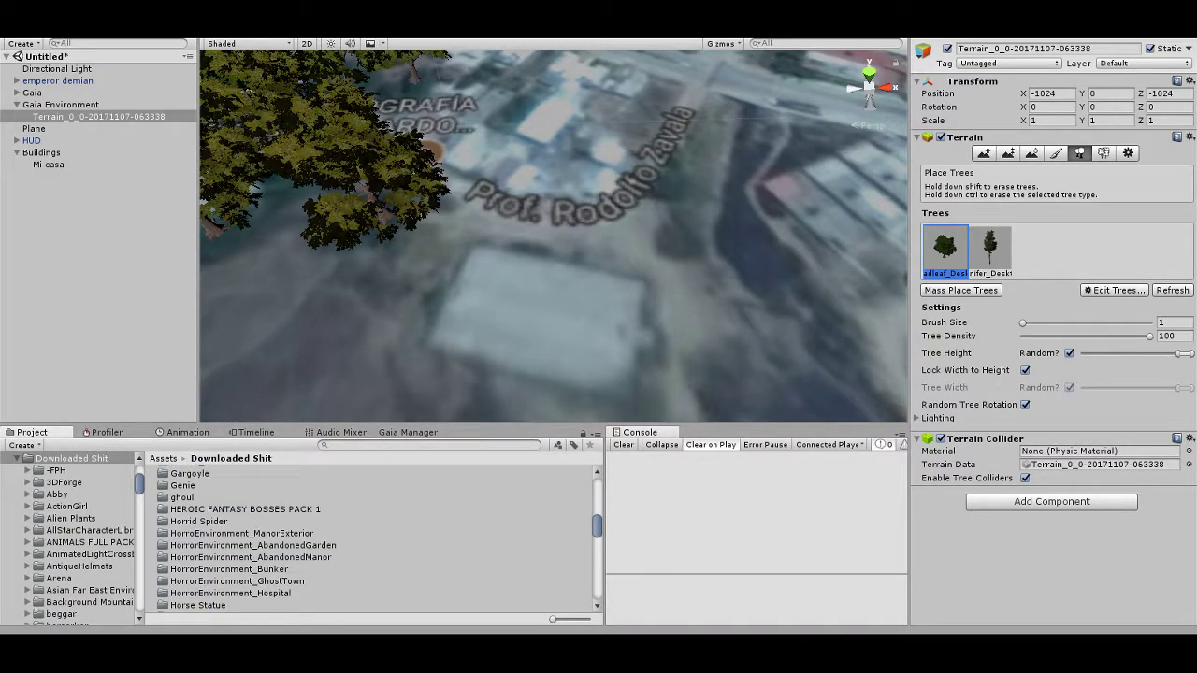
scroll(374, 538, down, 3)
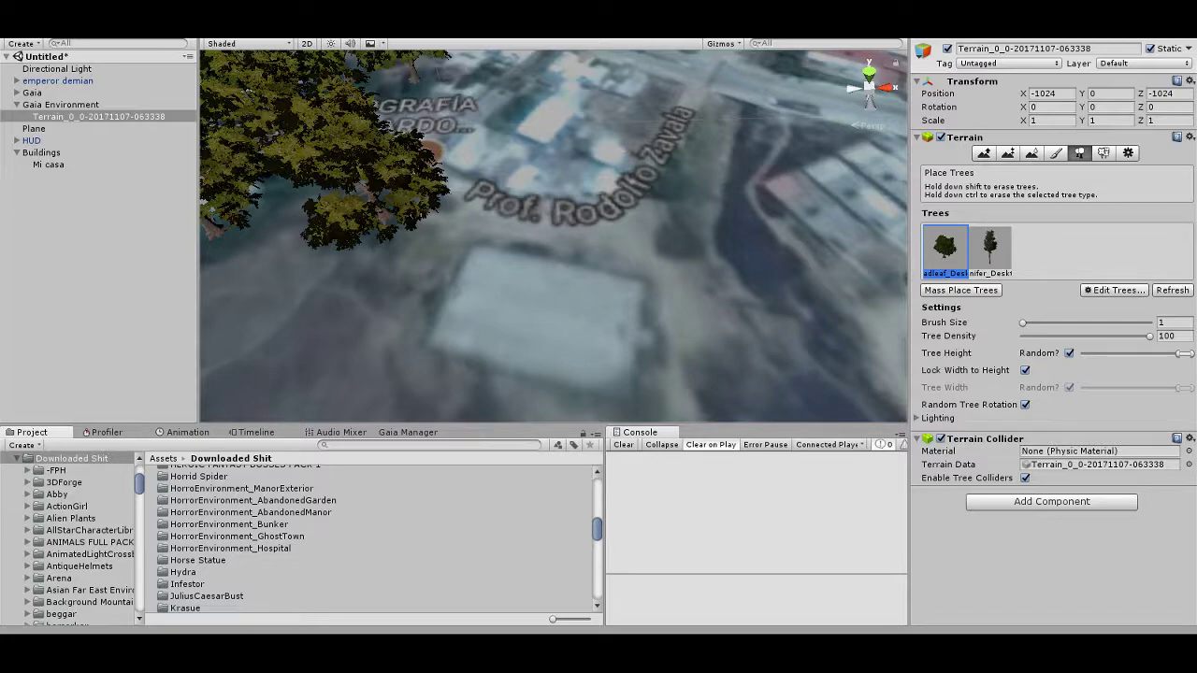
scroll(375, 538, down, 3)
scroll(374, 538, down, 3)
scroll(374, 538, down, 3)
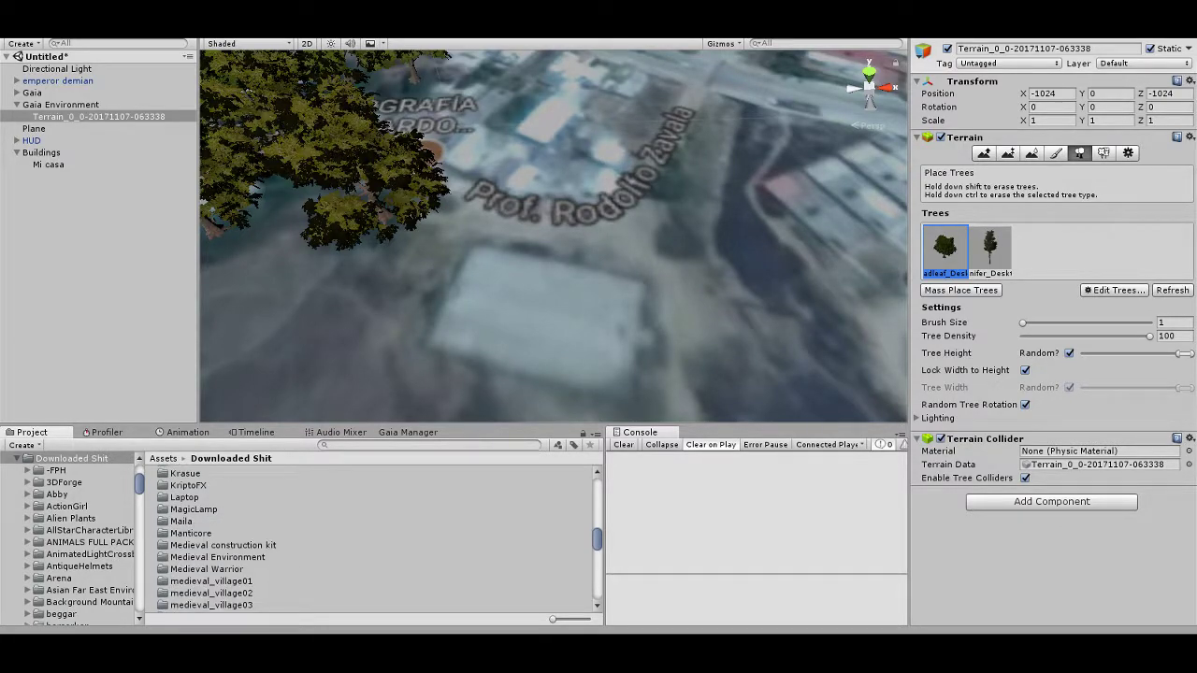
double_click(217, 557)
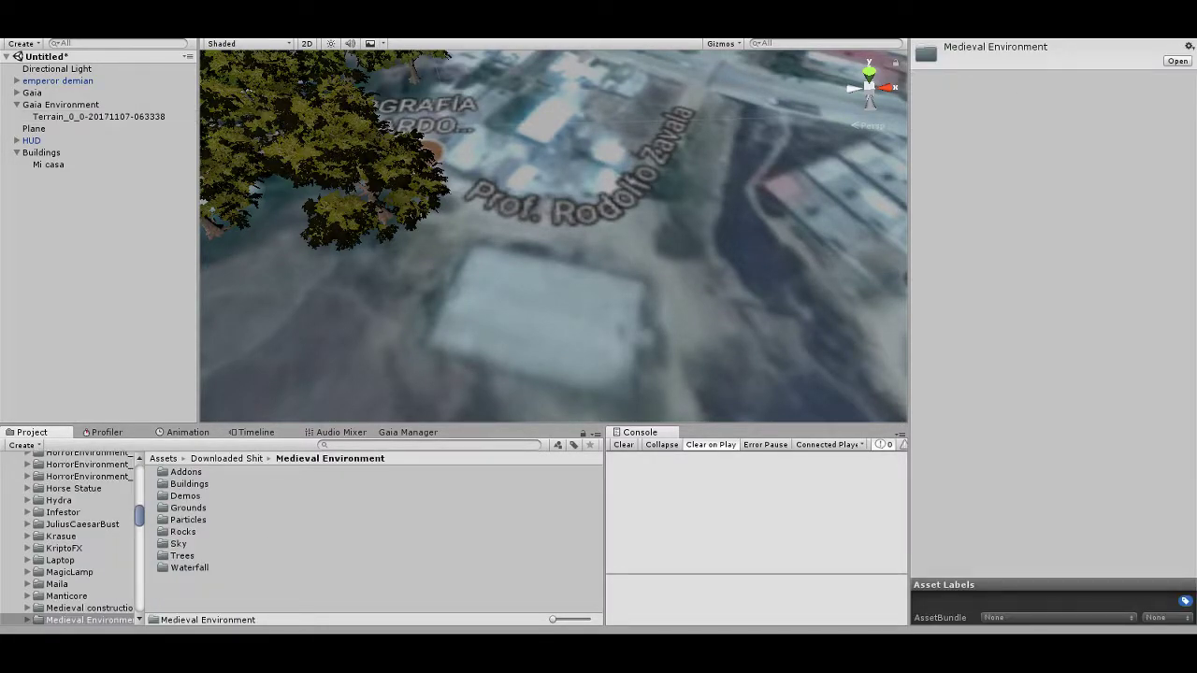
double_click(189, 484)
double_click(186, 472)
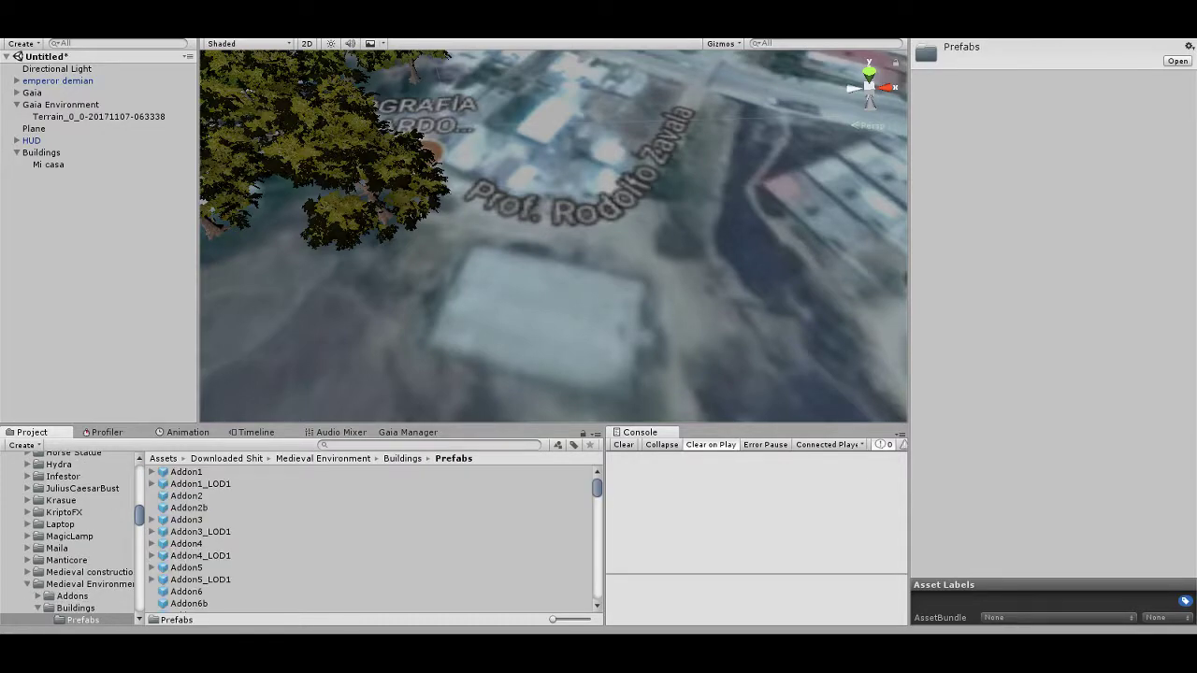
Inspect the Tower_Add1_LOD0 prefab, then scroll the Prefabs list down to the wall_small pieces
scroll(374, 538, down, 2)
scroll(374, 538, down, 3)
scroll(374, 538, down, 3)
scroll(374, 538, down, 5)
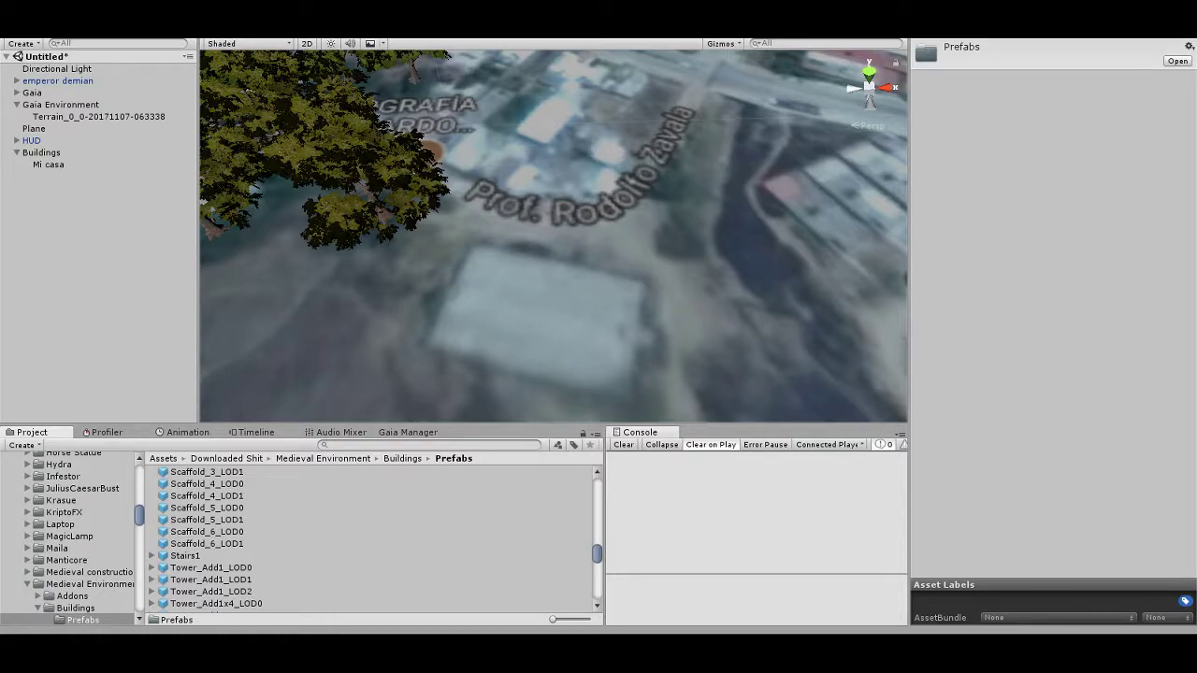
click(211, 568)
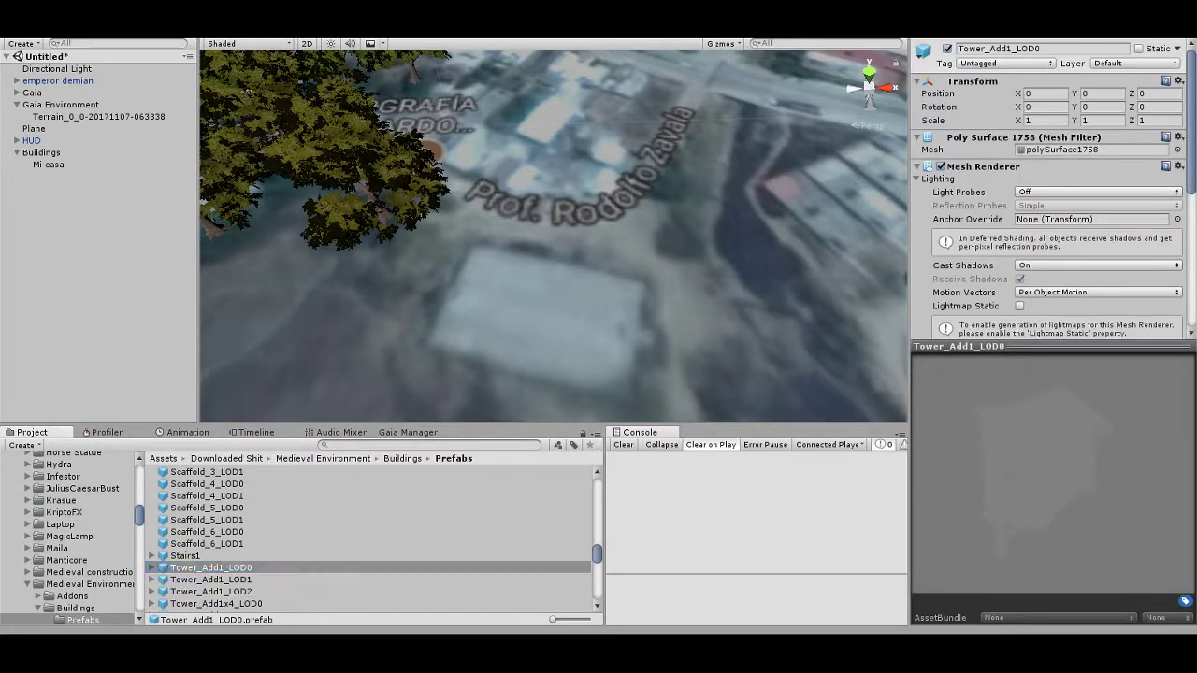
right_drag(552, 234, 598, 229)
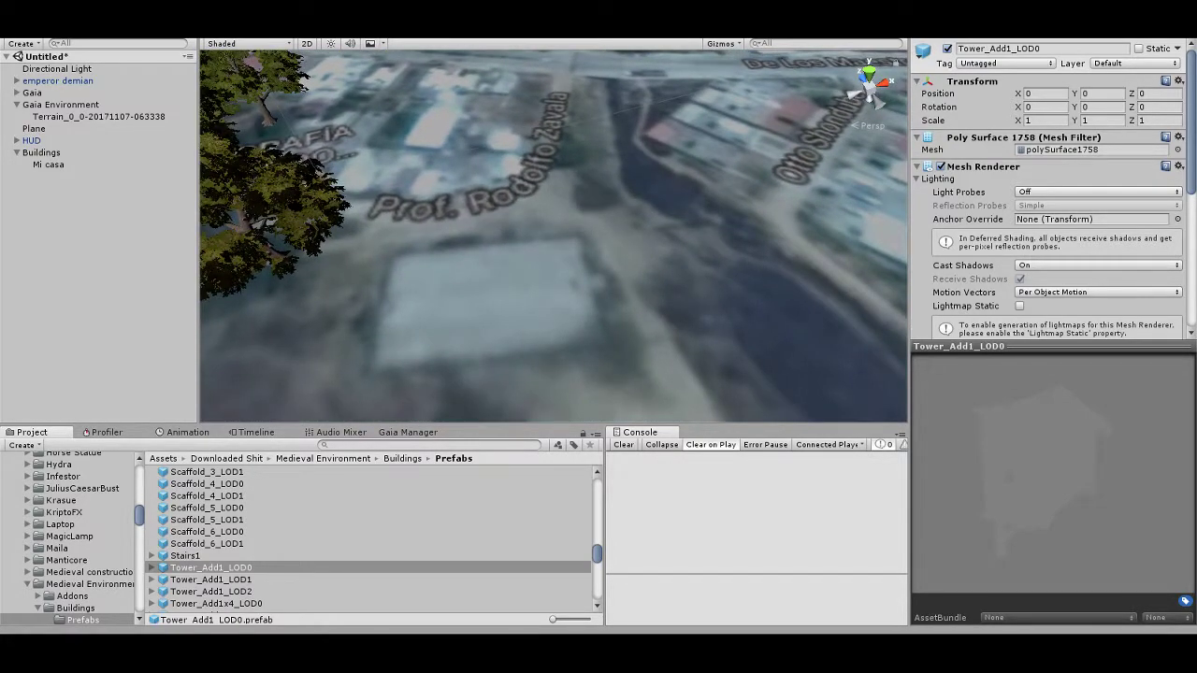
scroll(373, 538, down, 2)
scroll(373, 539, down, 1)
scroll(374, 538, down, 1)
scroll(373, 538, down, 2)
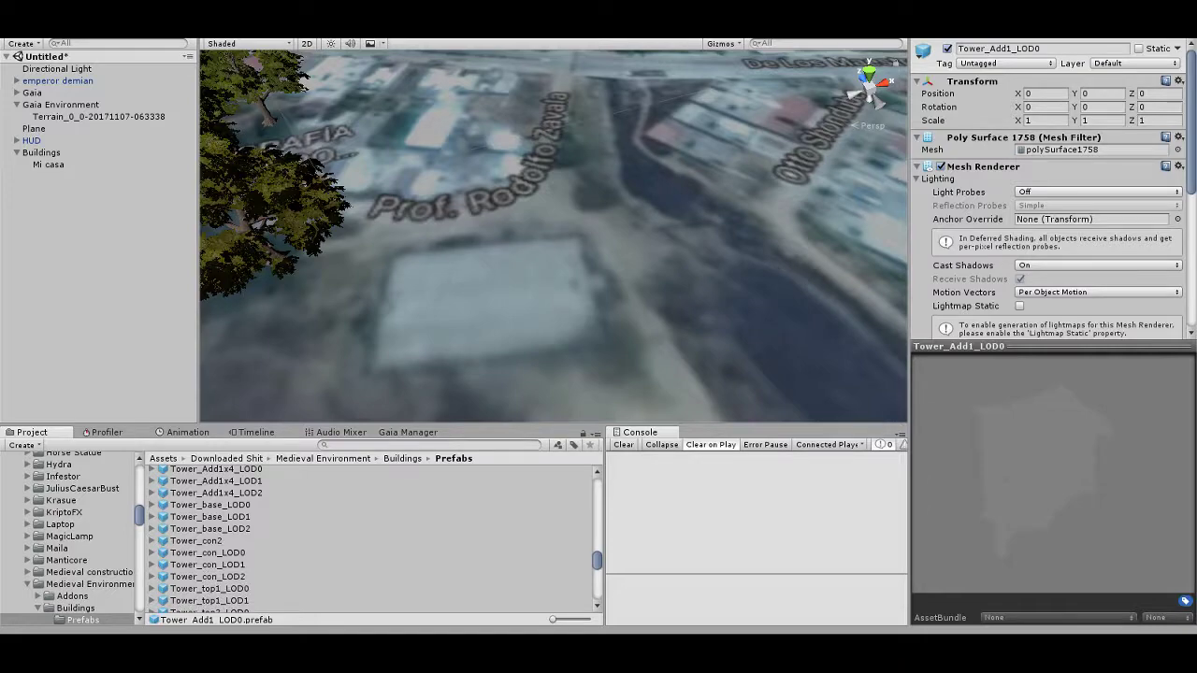
scroll(373, 539, down, 2)
scroll(373, 539, down, 3)
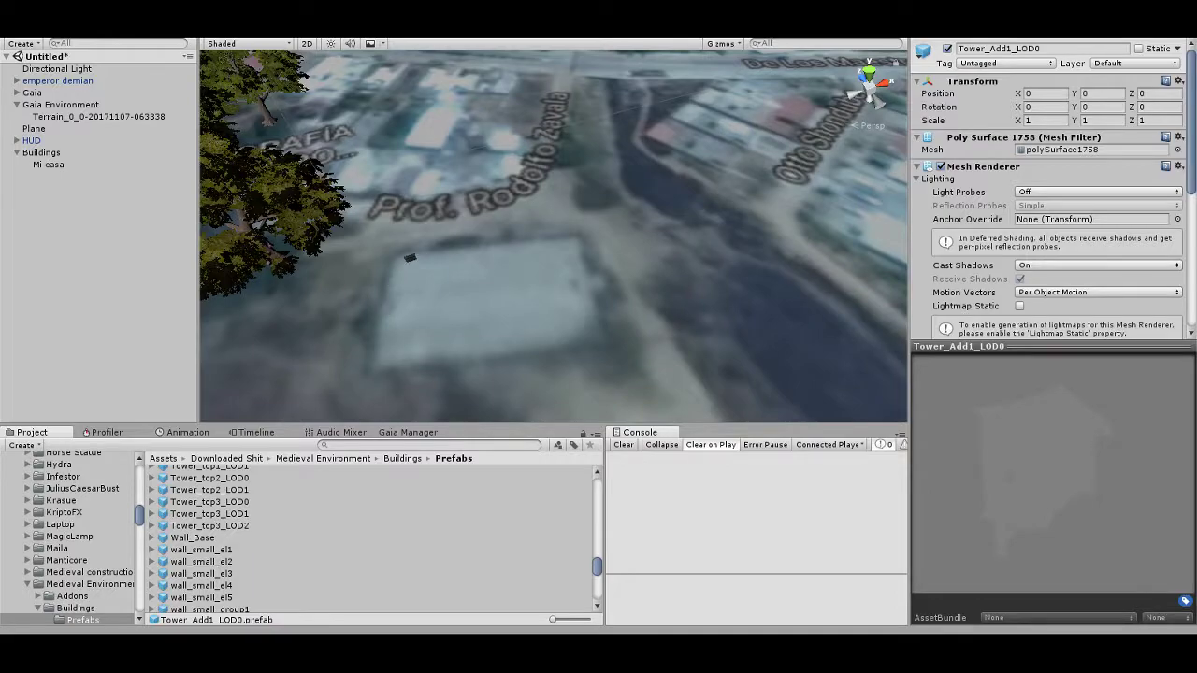
Place the wall_small_el1, wall_small_el2 and wall_small_el4 prefabs into the scene
drag(409, 253, 409, 253)
key(f)
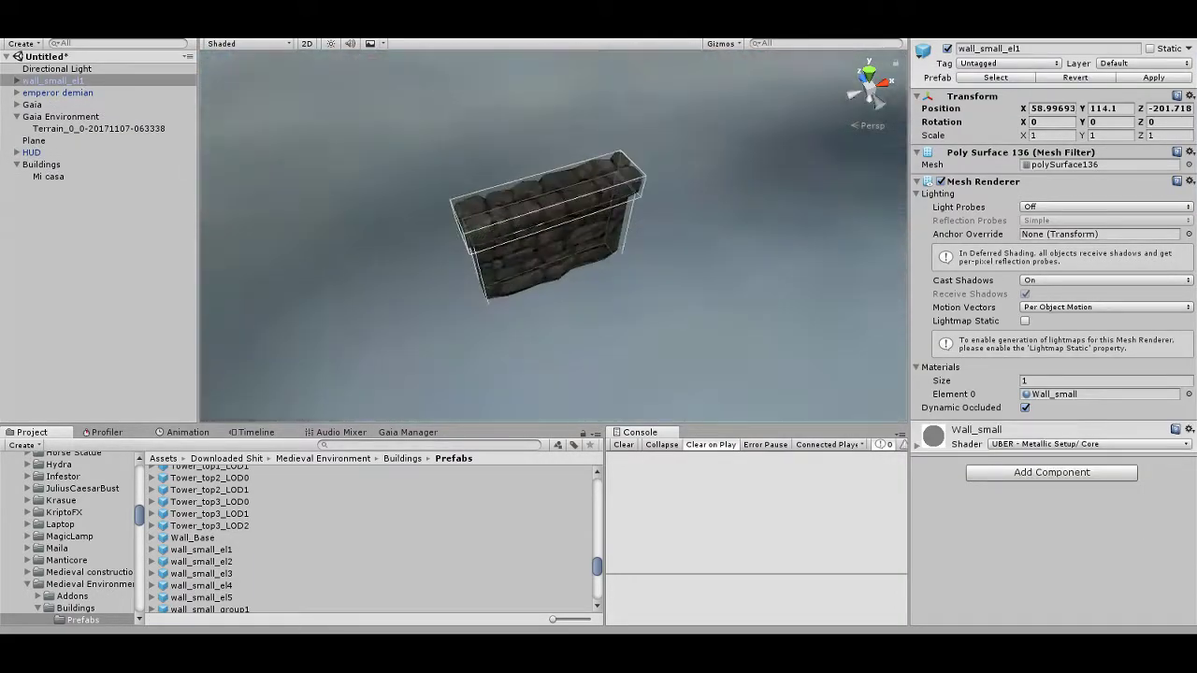
key(f)
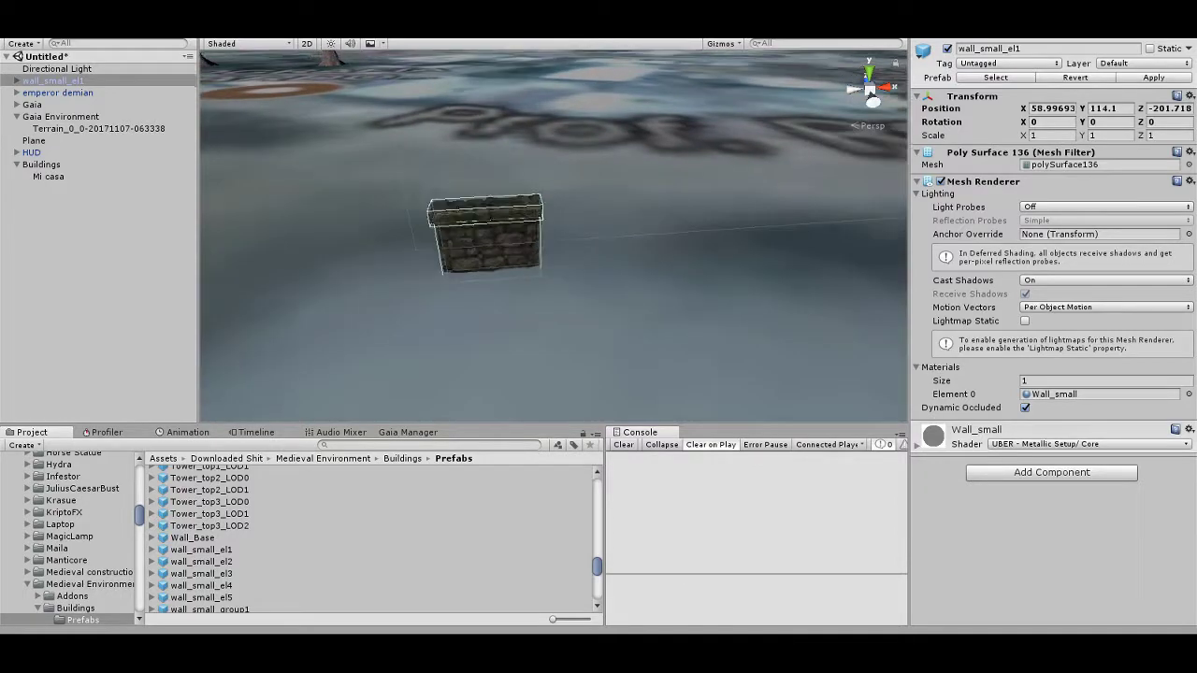
drag(201, 562, 654, 234)
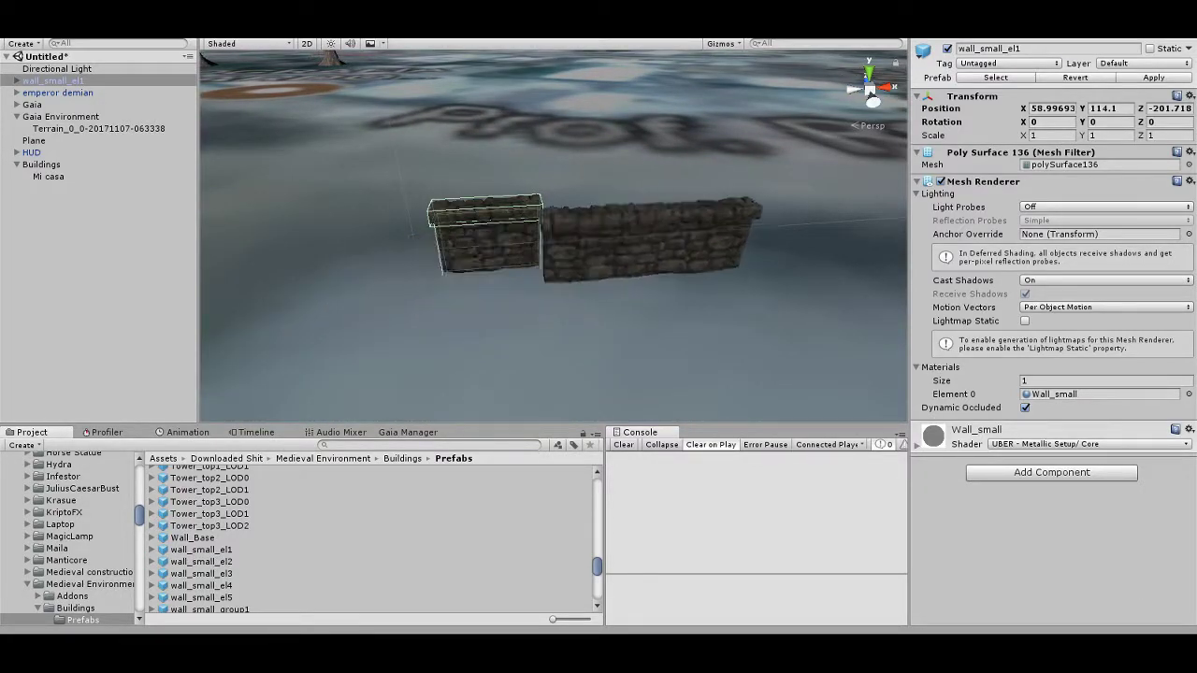
drag(201, 574, 543, 271)
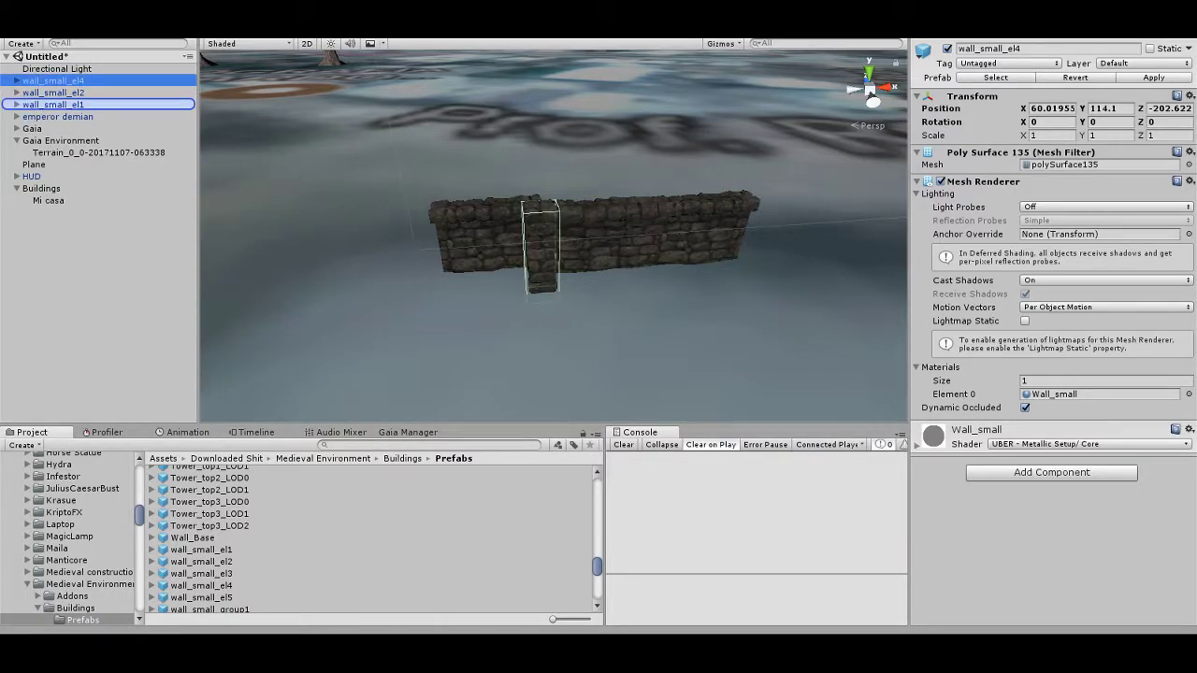
Parent wall_small_el4 under wall_small_el1 with X and Z at 0, then parent wall_small_el2 too
drag(54, 80, 53, 104)
alt+drag(562, 281, 487, 337)
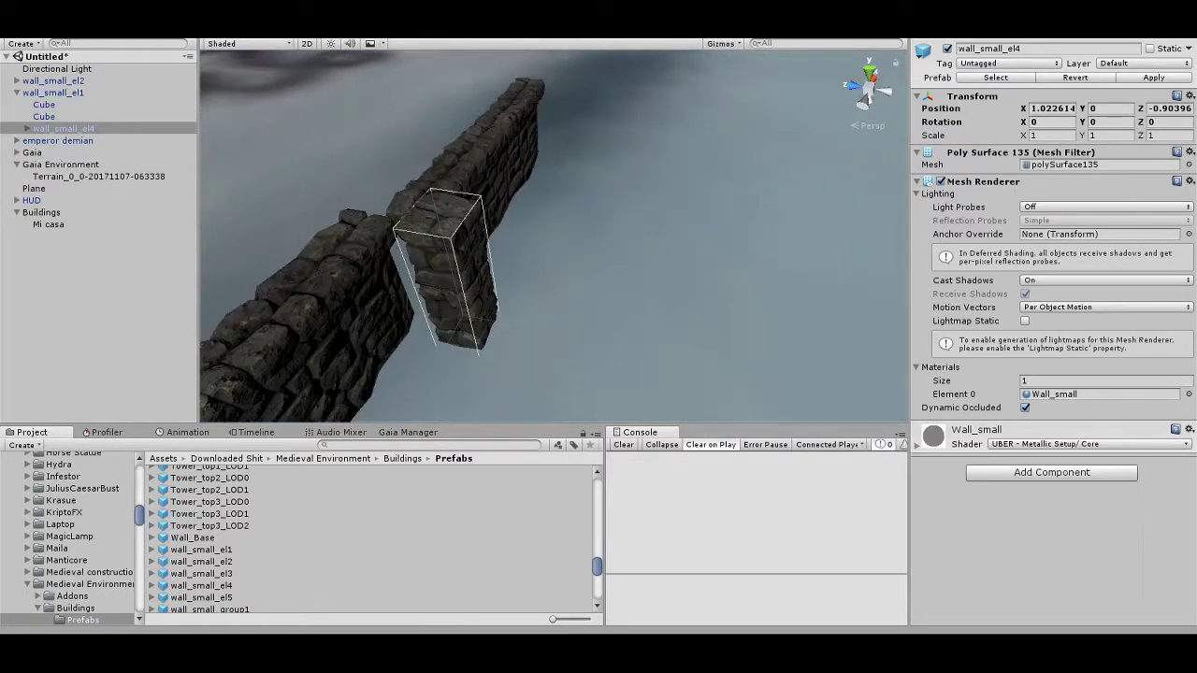
ctrl+drag(416, 318, 344, 302)
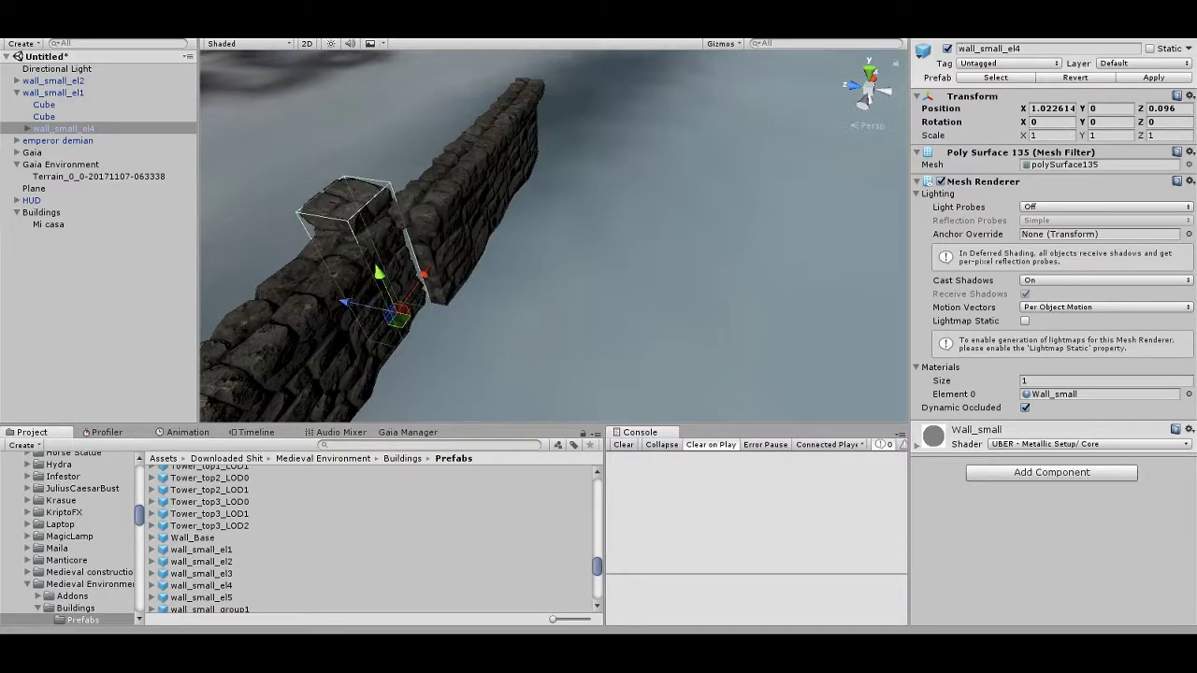
double_click(1053, 109)
text(0)
double_click(1167, 109)
text(0)
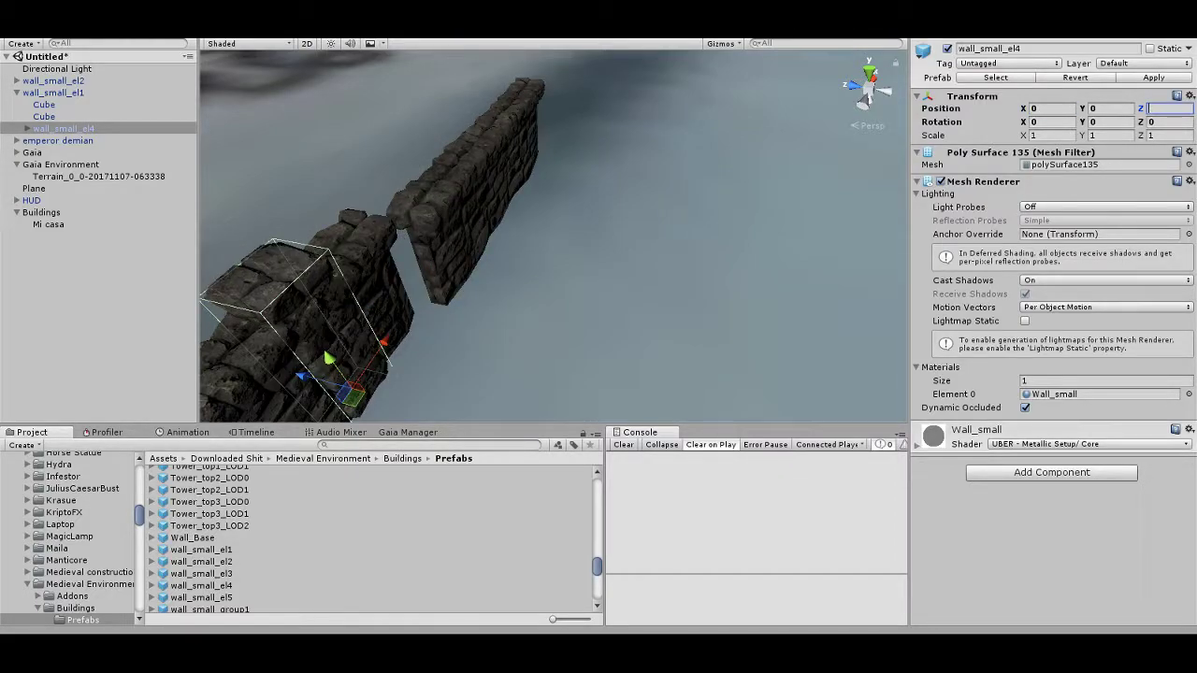
text(f)
mouse_move(561, 281)
alt+mouse_down()
mouse_move(524, 290)
mouse_move(616, 256)
alt+mouse_up()
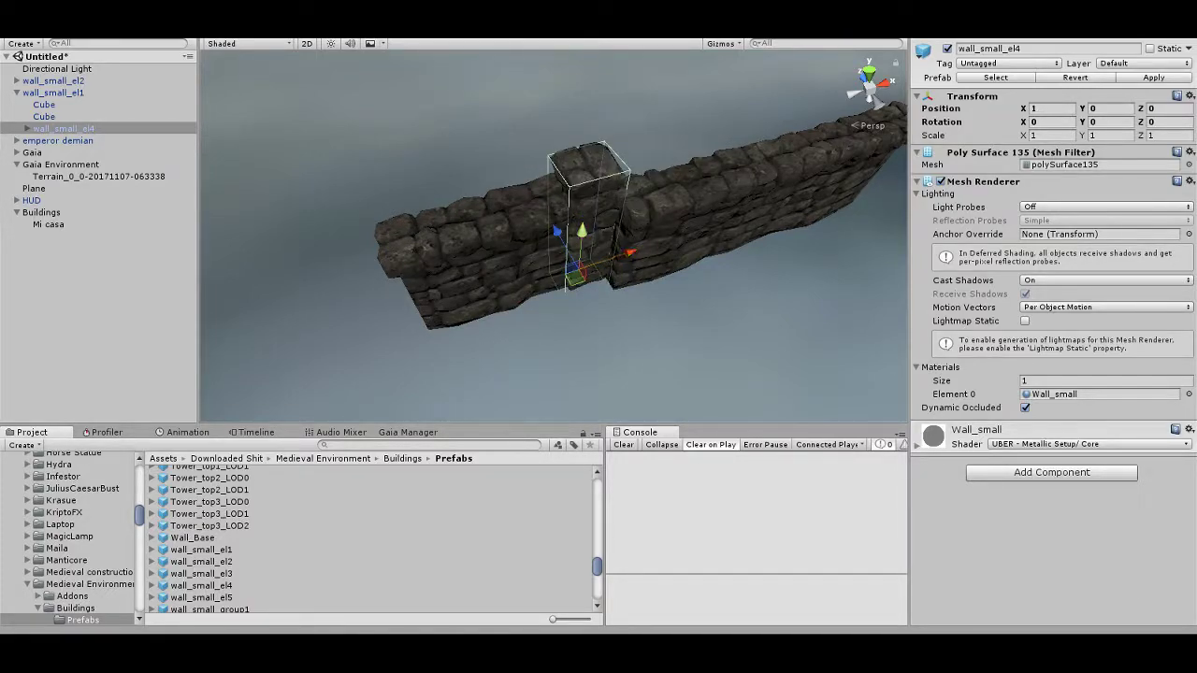
drag(55, 81, 54, 92)
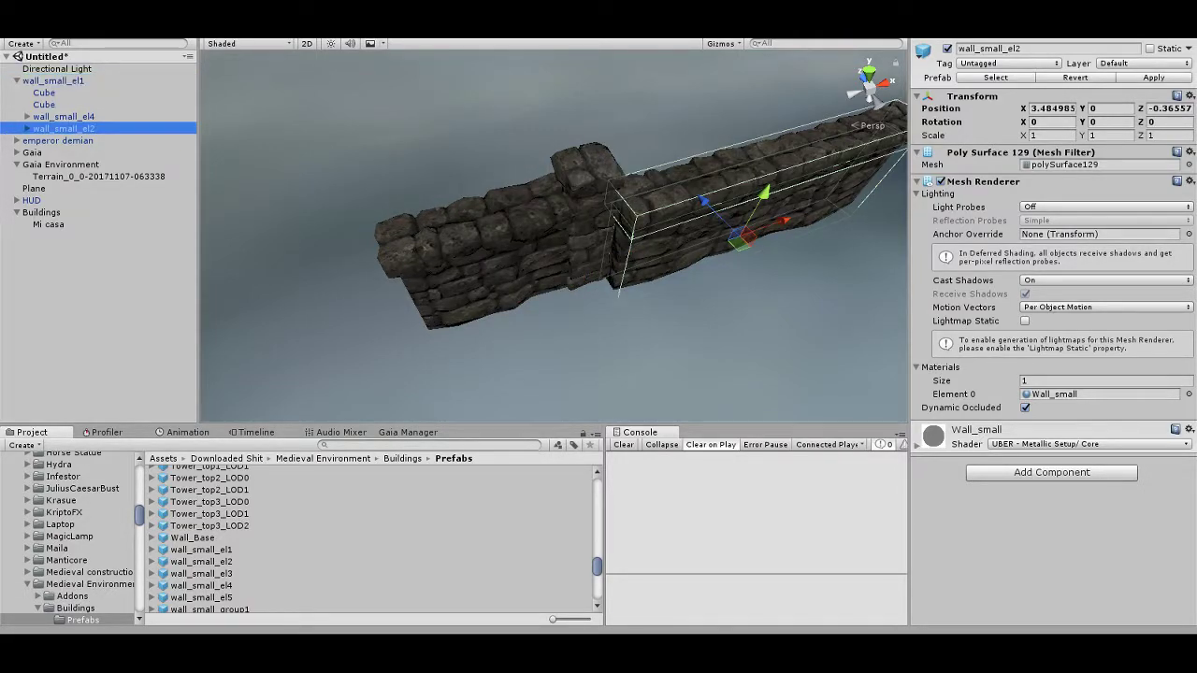
Zero the second wall section's X position and slide it further along the wall line
click(1052, 108)
text(0)
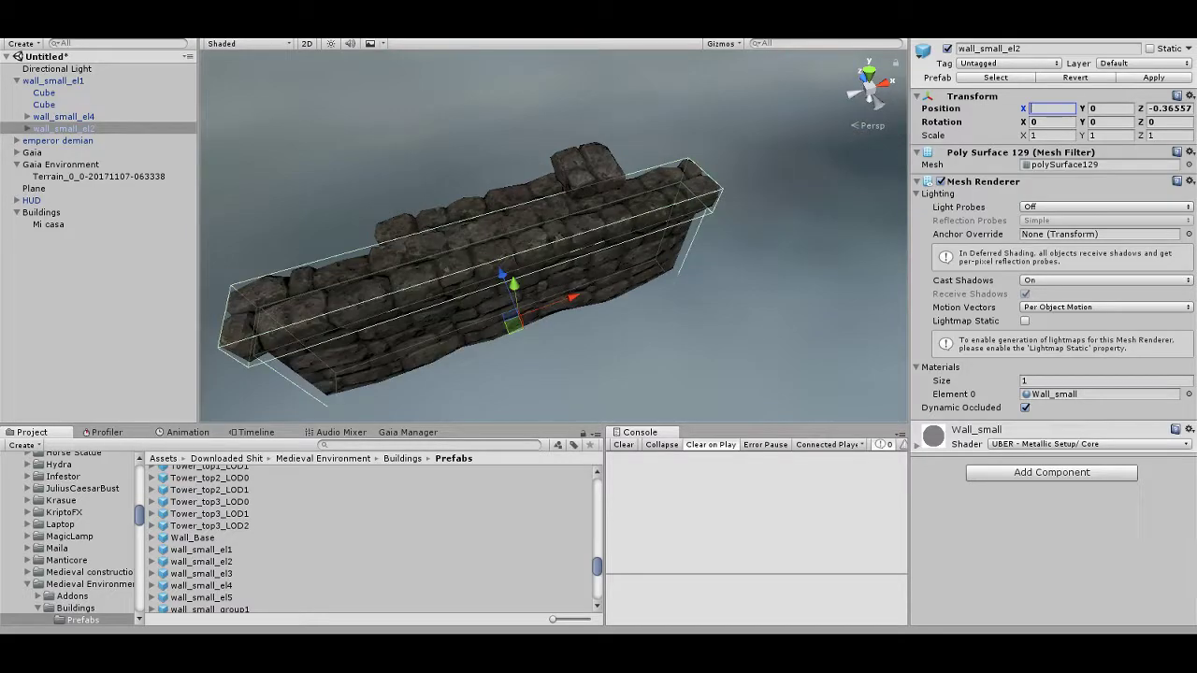
click(1169, 108)
key(BackSpace)
mouse_move(562, 277)
ctrl+mouse_down()
mouse_move(765, 205)
mouse_move(655, 224)
ctrl+mouse_up()
mouse_move(735, 268)
ctrl+mouse_down()
mouse_move(780, 270)
mouse_move(761, 269)
ctrl+mouse_up()
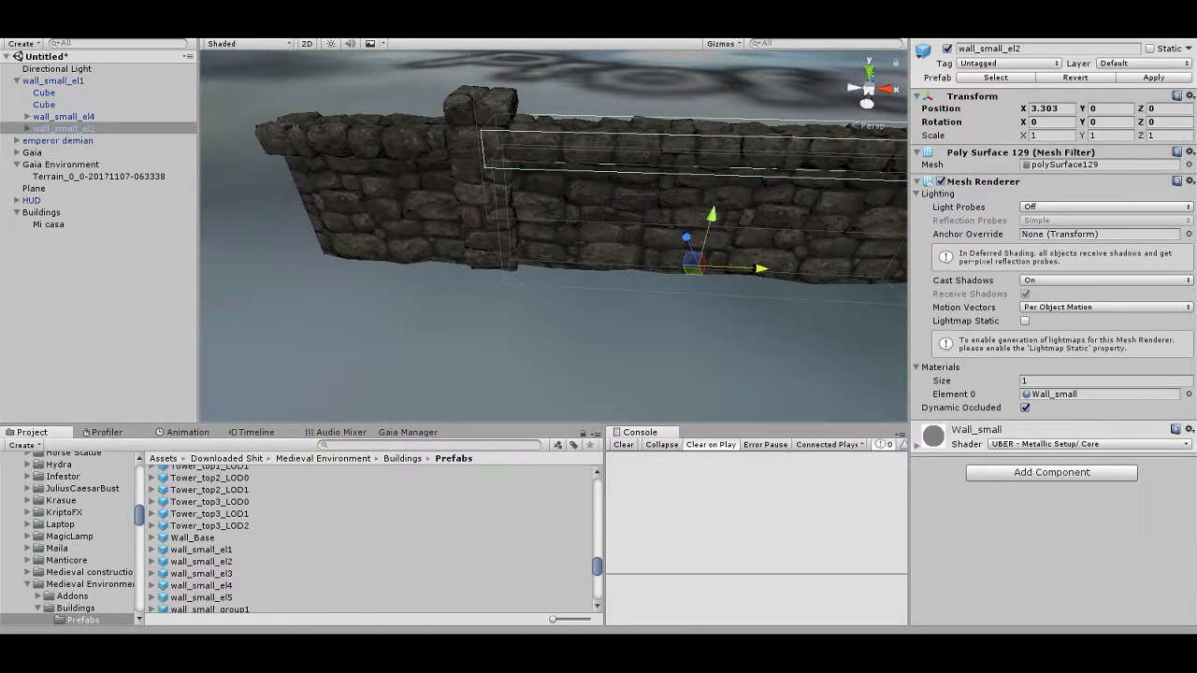
key(f)
Select the wall_small_el5 prefab and adjust things in the Scene view
scroll(553, 234, down, 1)
scroll(552, 234, down, 1)
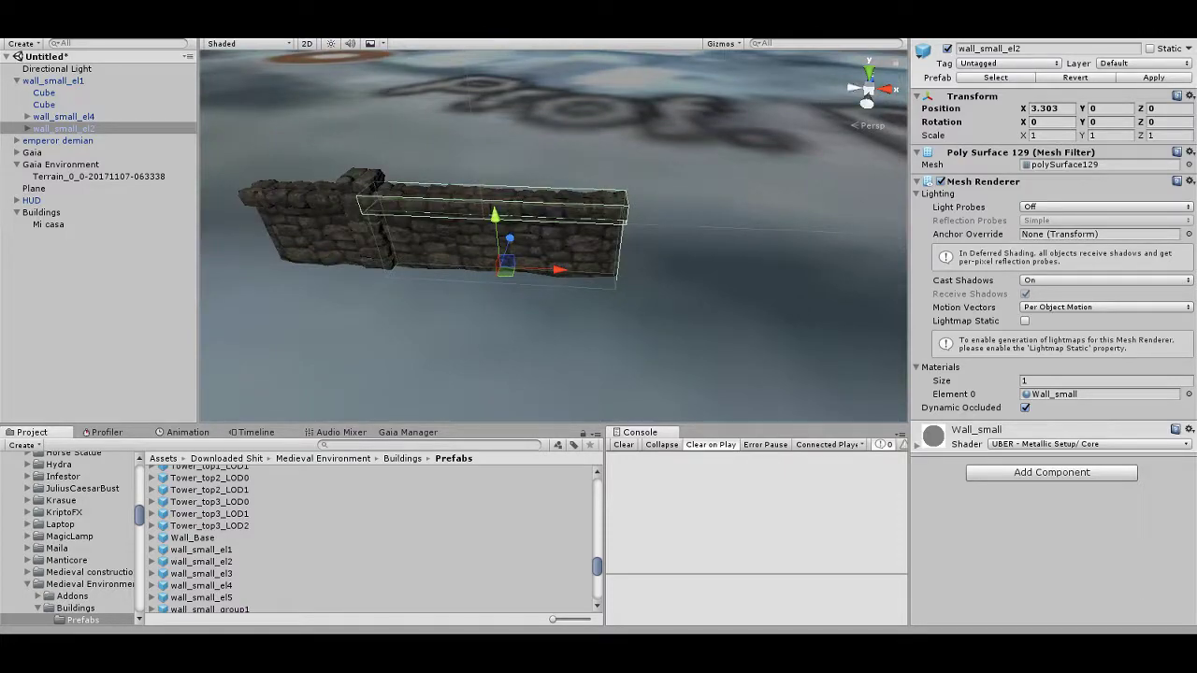
click(201, 596)
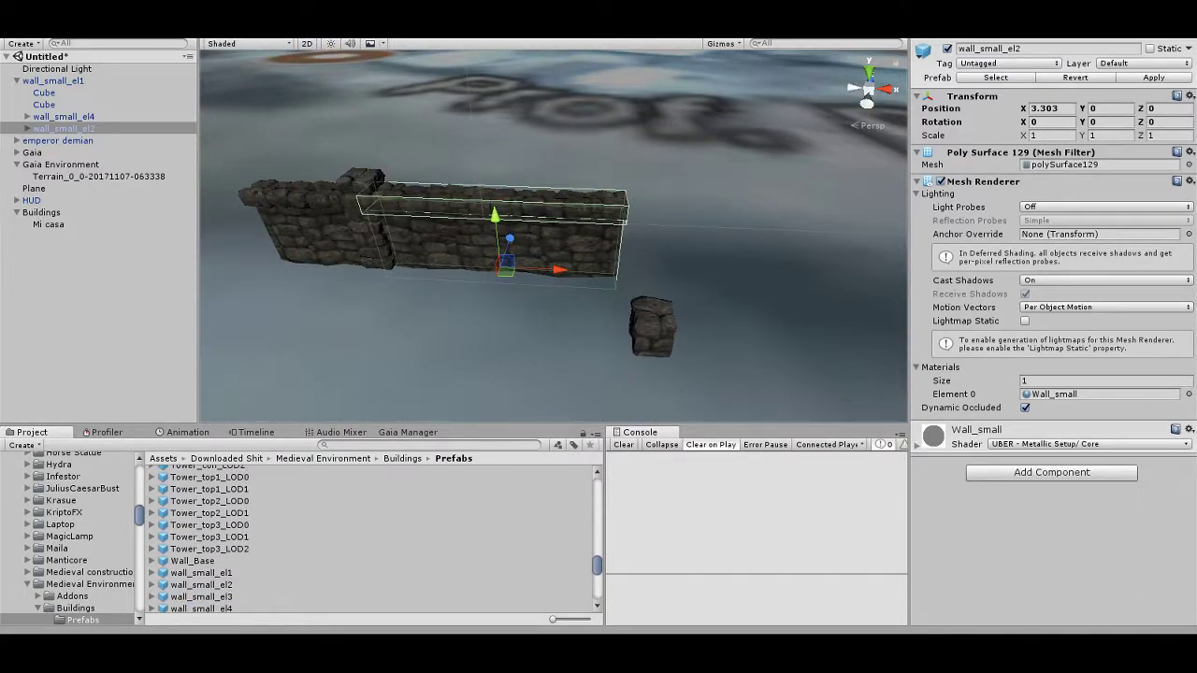
drag(655, 332, 666, 440)
mouse_move(397, 257)
mouse_down()
mouse_move(470, 173)
mouse_move(473, 234)
mouse_up()
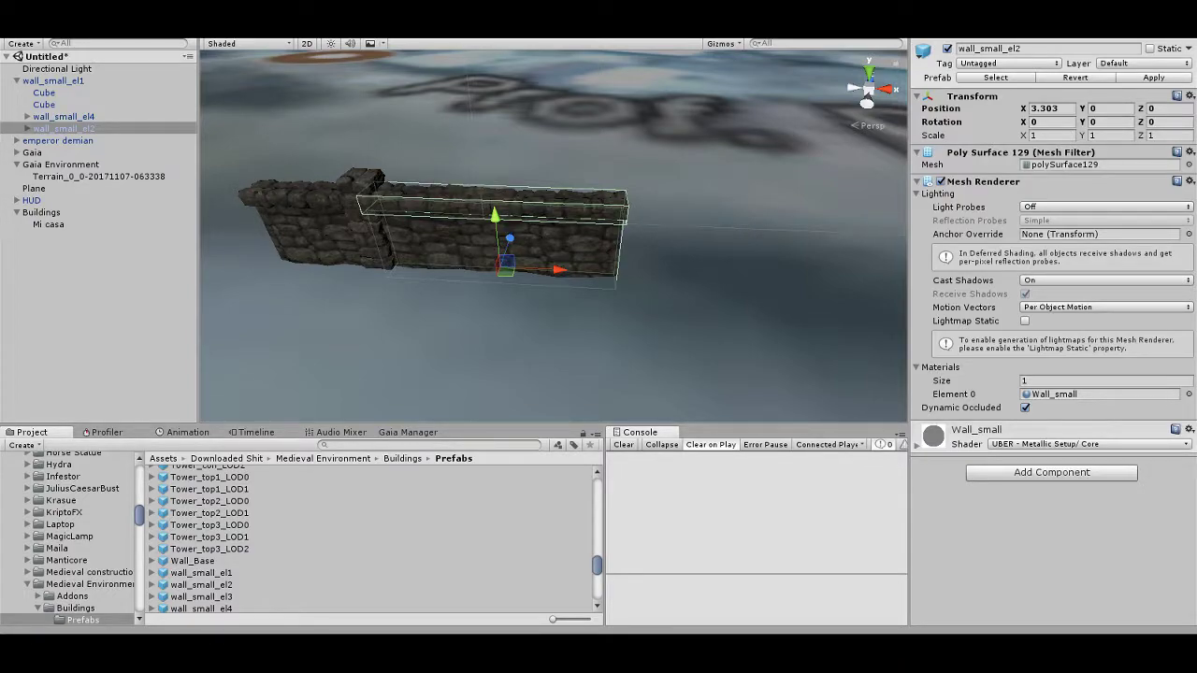
Duplicate the wall_small_el4 post, move the copy along the wall, and make it top-level
click(63, 116)
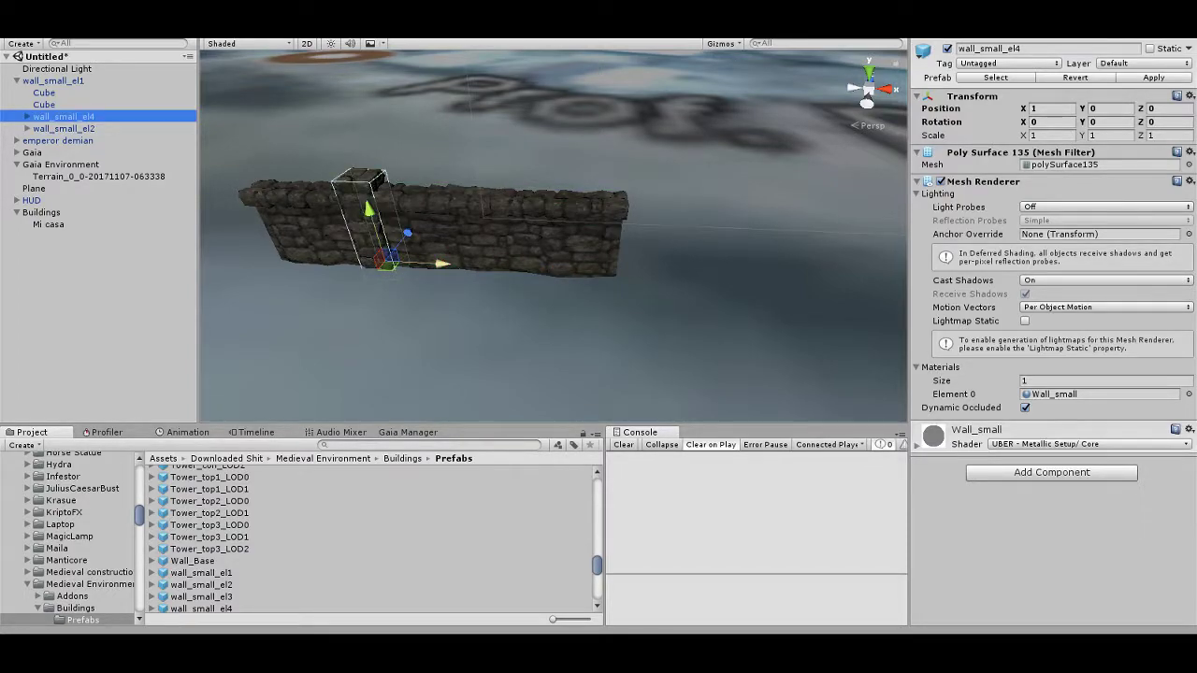
key(ctrl+d)
ctrl+drag(439, 264, 679, 275)
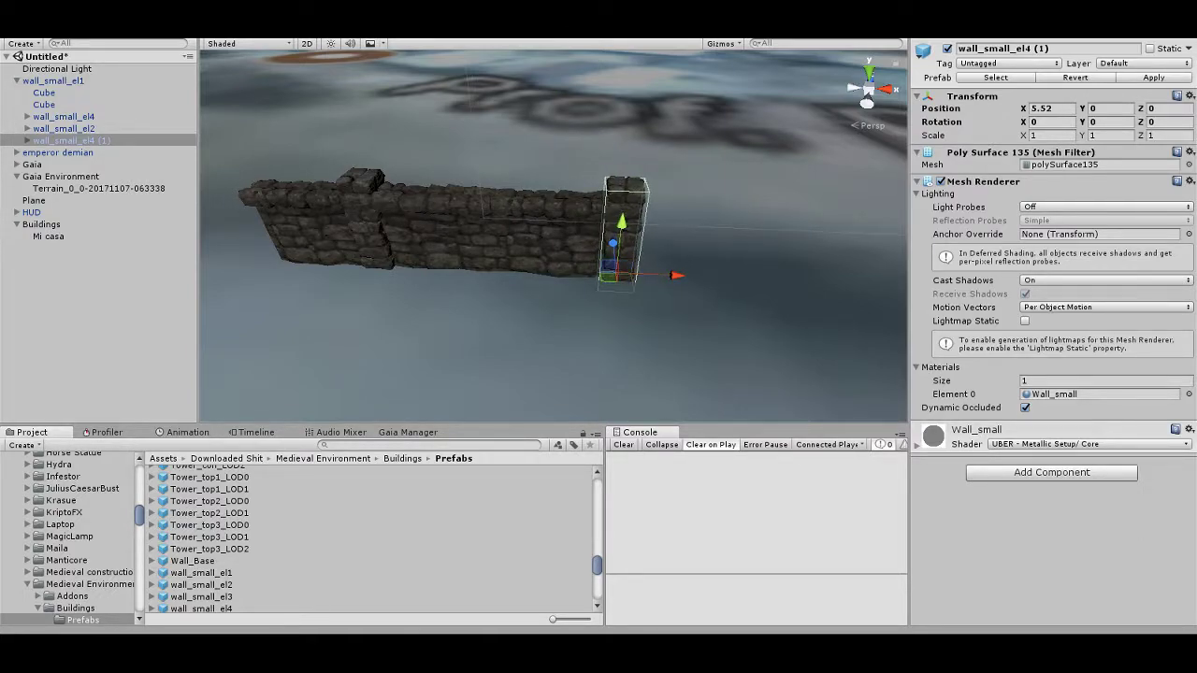
mouse_move(70, 139)
mouse_down()
mouse_move(56, 242)
mouse_move(38, 229)
mouse_move(56, 236)
mouse_up()
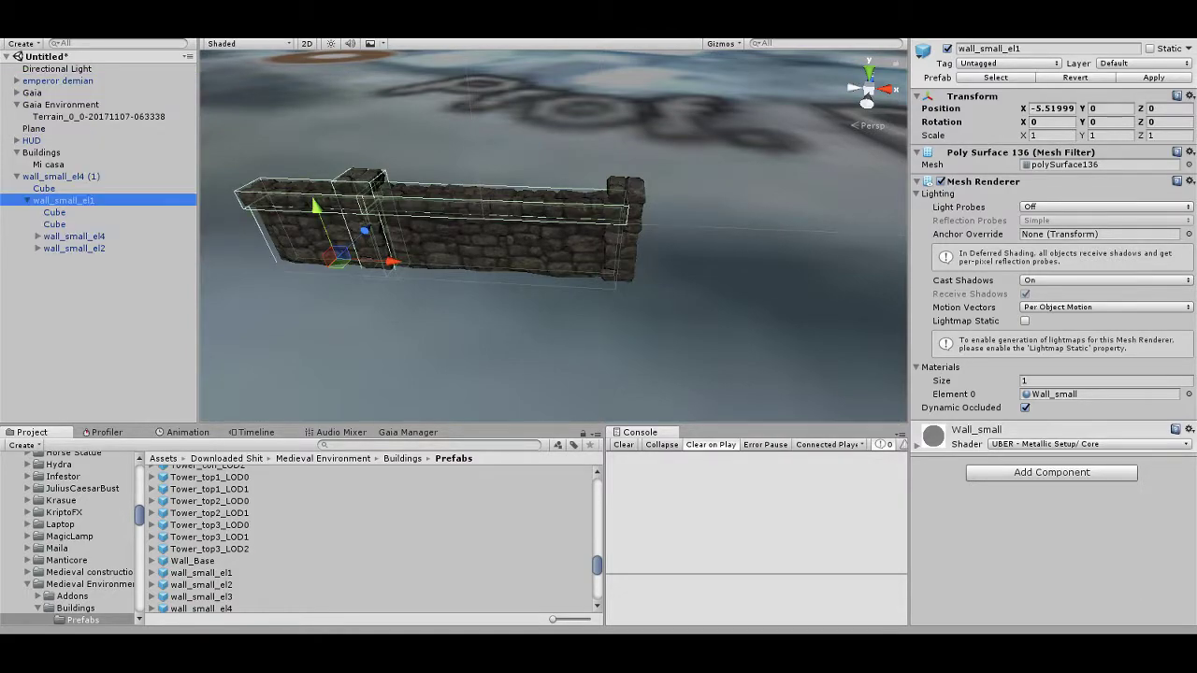
Collapse the wall, Buildings and Gaia Environment groups in the Hierarchy
click(16, 176)
click(16, 152)
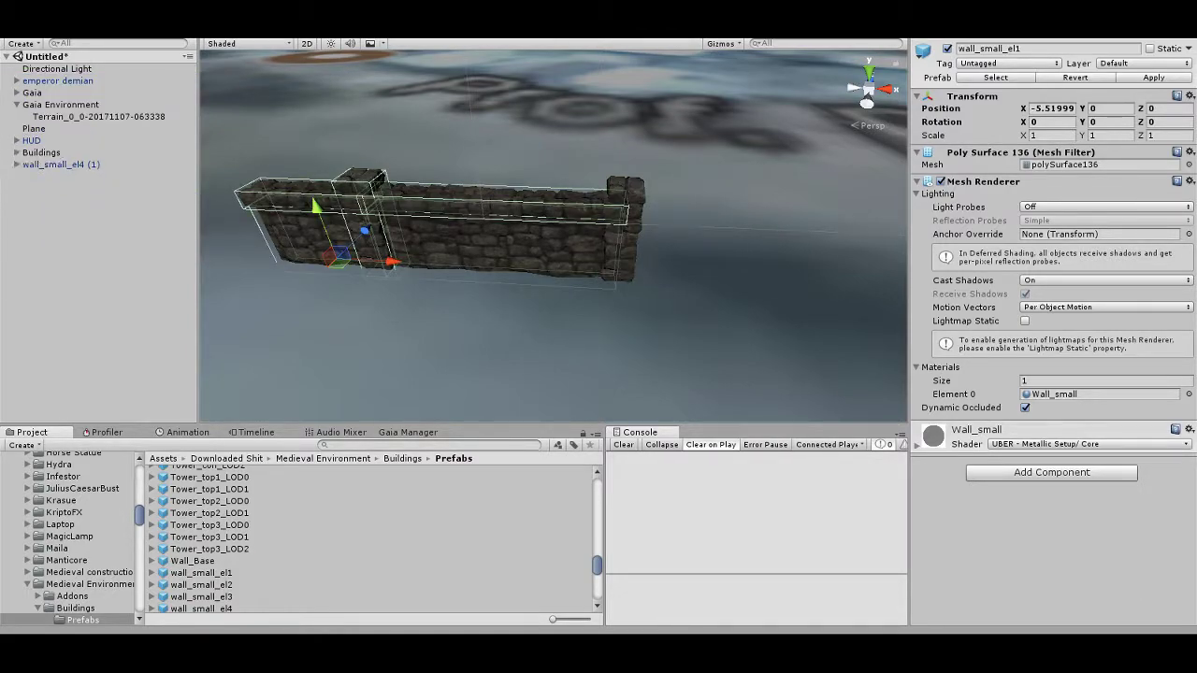
click(16, 104)
Rotate wall_small_el4 (1) to about -161.8° on Y and move it into place
click(61, 152)
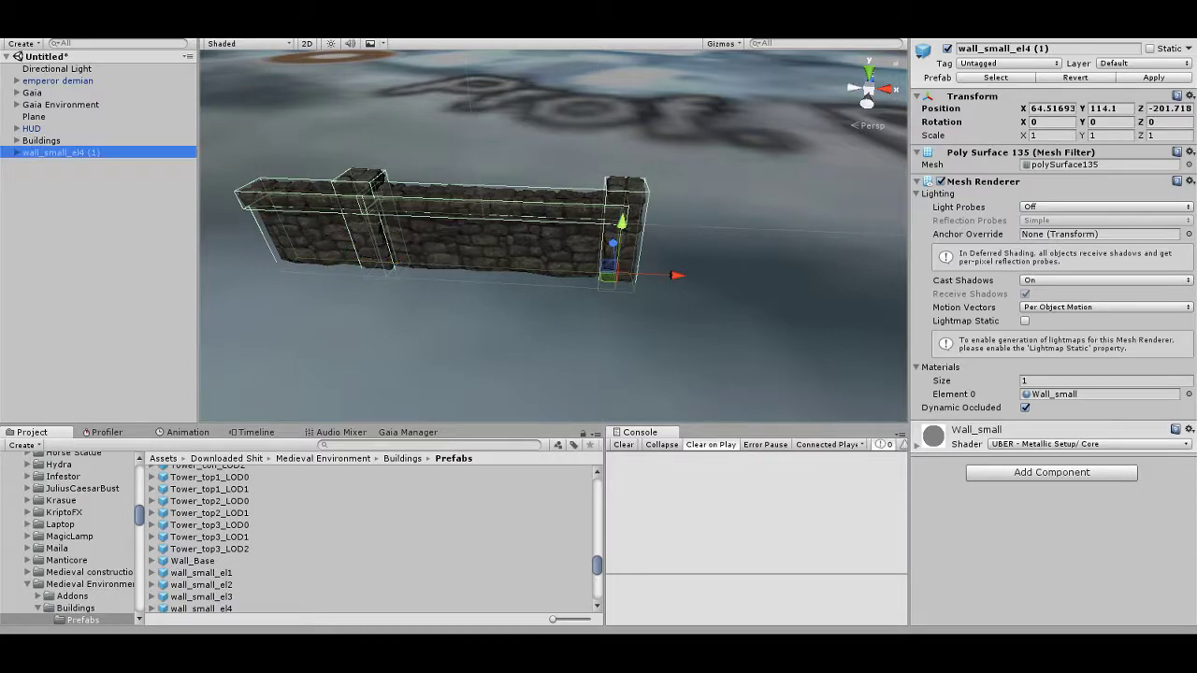
key(f)
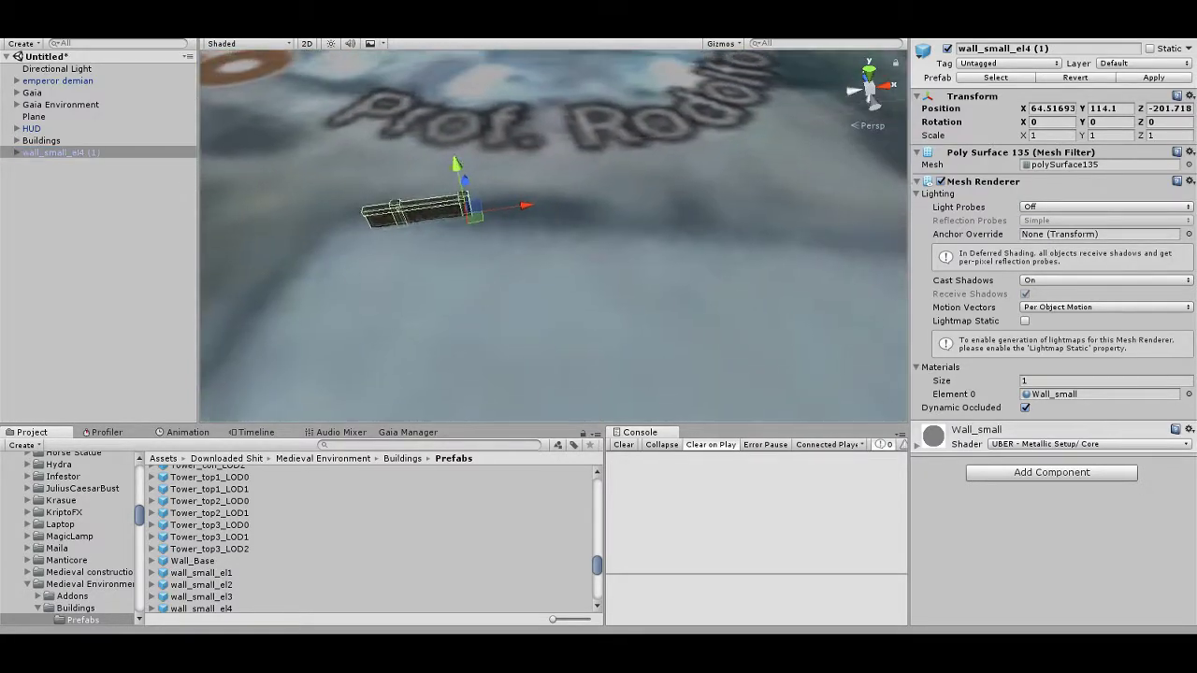
key(e)
drag(440, 255, 526, 251)
key(w)
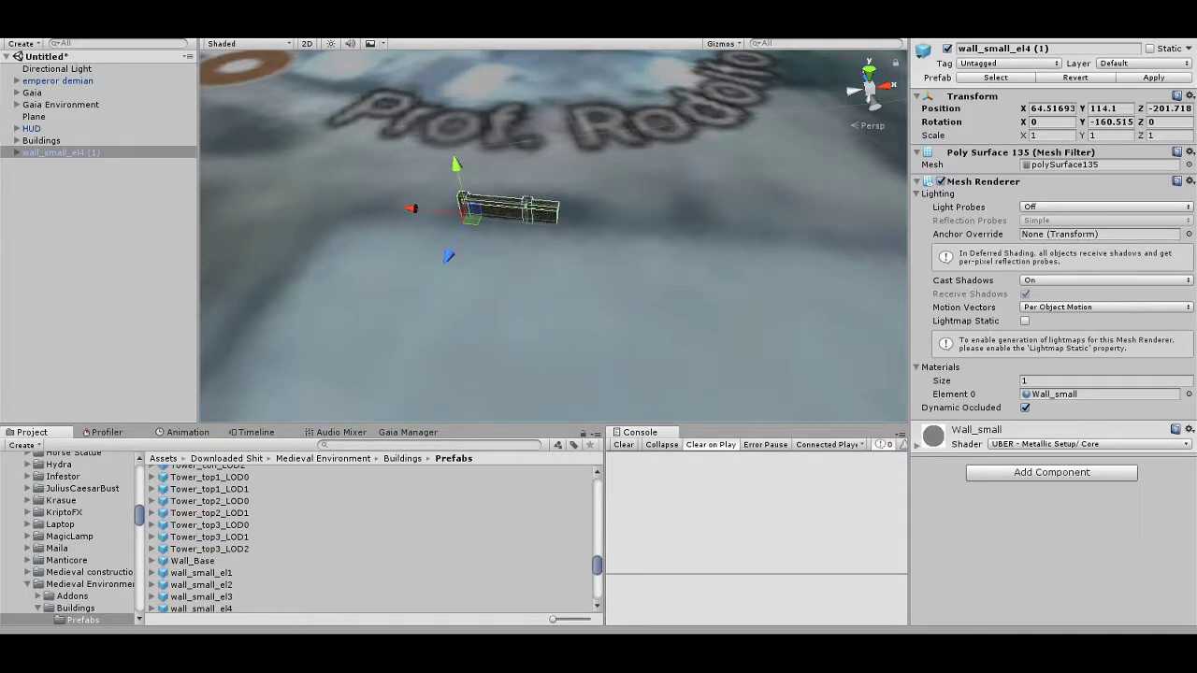
drag(468, 205, 366, 208)
key(e)
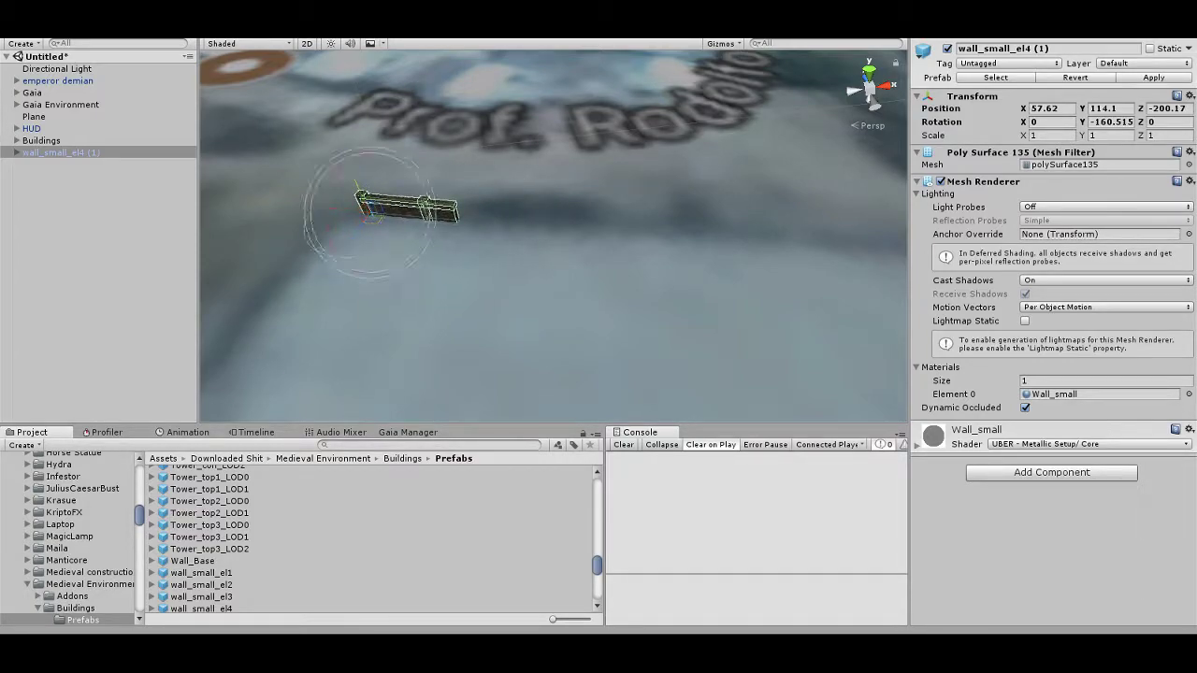
drag(435, 210, 445, 210)
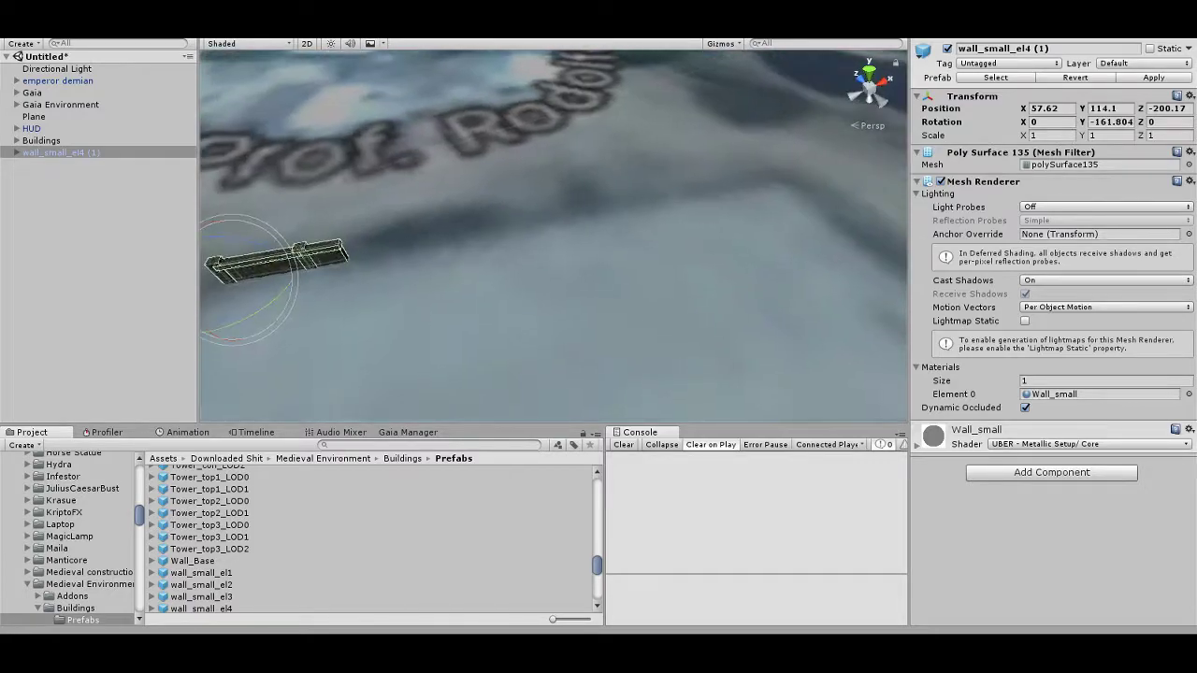
right_drag(561, 280, 636, 244)
Duplicate the wall as wall_small_el4 (2) and slide it along X to continue the line
key(ctrl+d)
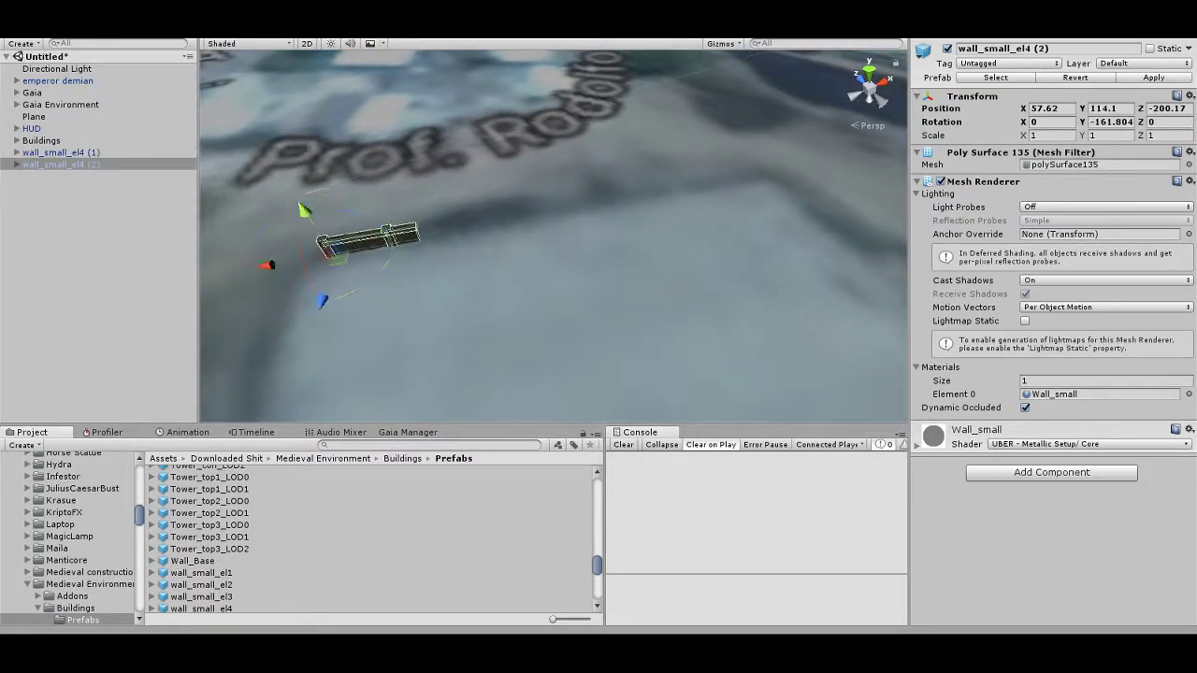
key(w)
drag(269, 265, 359, 250)
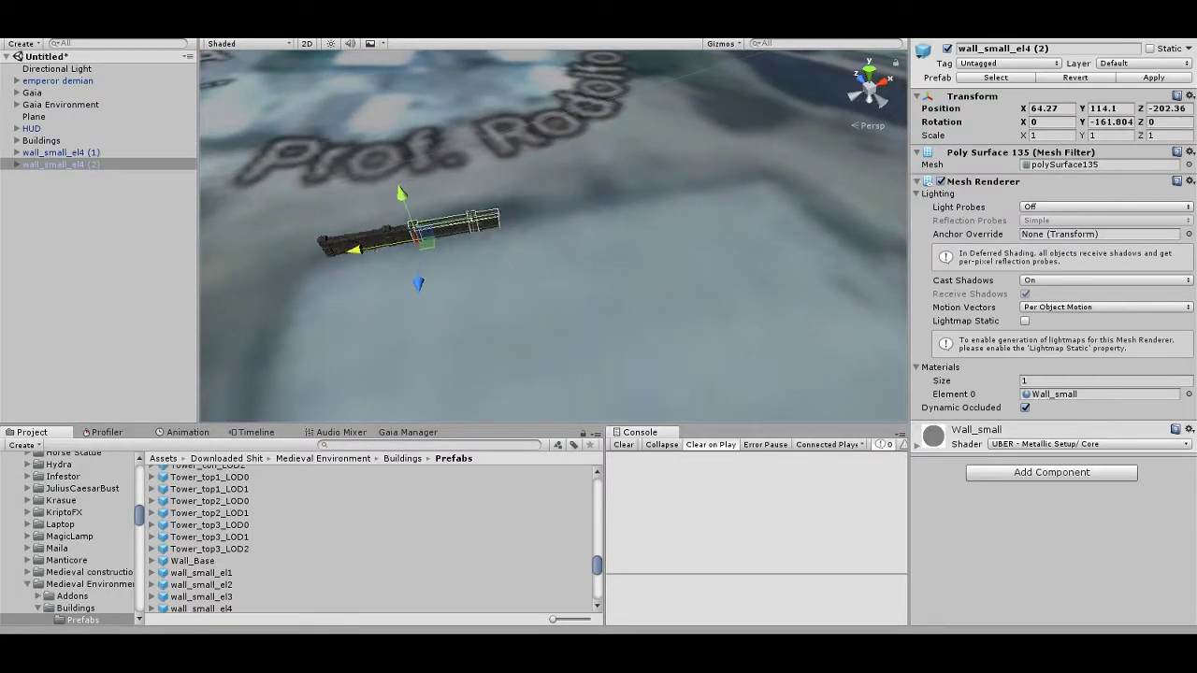
scroll(554, 234, up, 5)
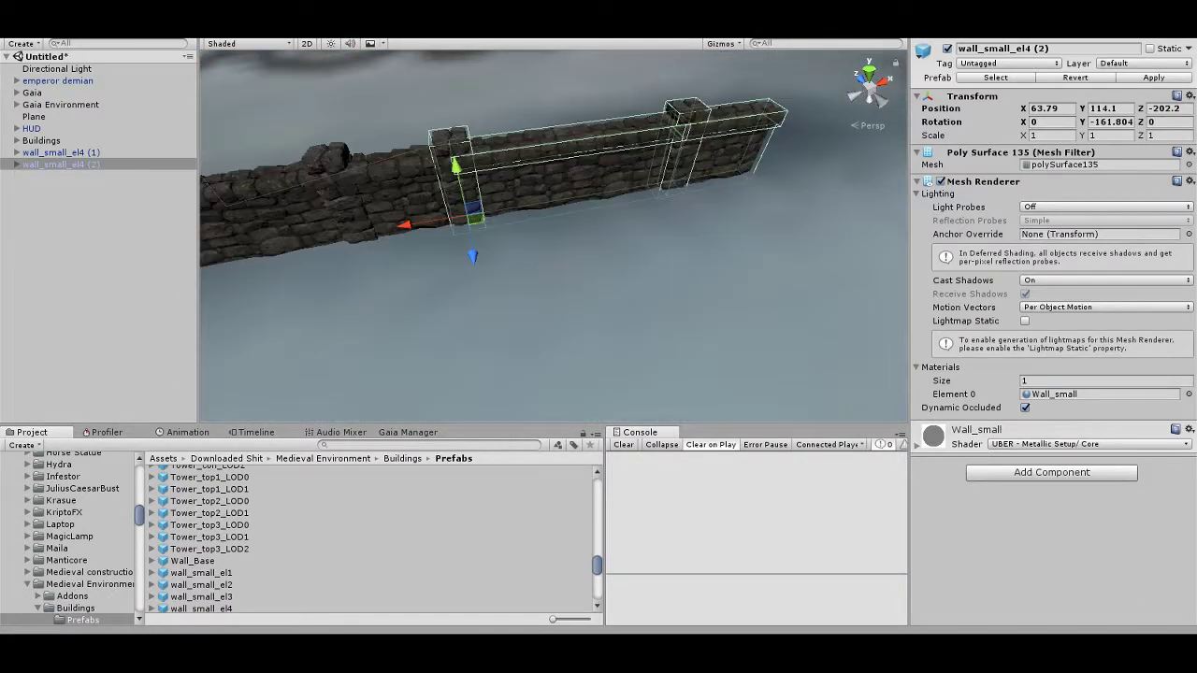
scroll(554, 234, down, 3)
scroll(554, 234, down, 2)
scroll(554, 234, down, 2)
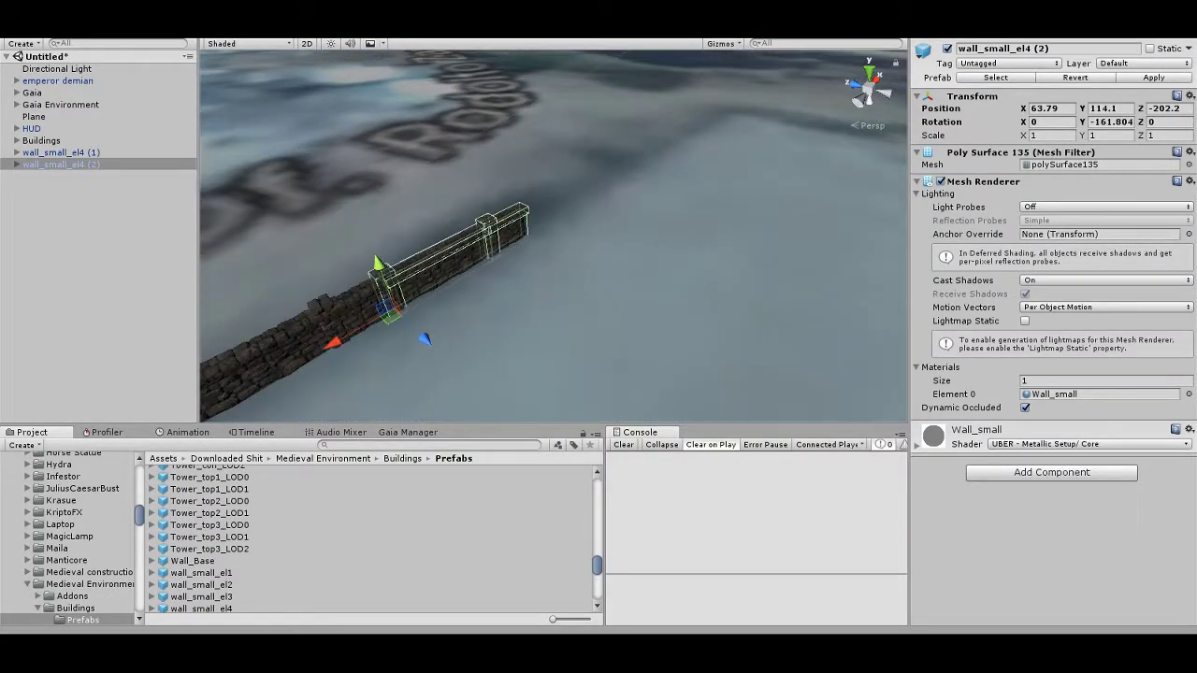
Add wall copy (3) along the wall line and nudge it to close the gap
key(ctrl+d)
mouse_move(332, 344)
mouse_down()
mouse_move(491, 250)
mouse_move(402, 282)
mouse_up()
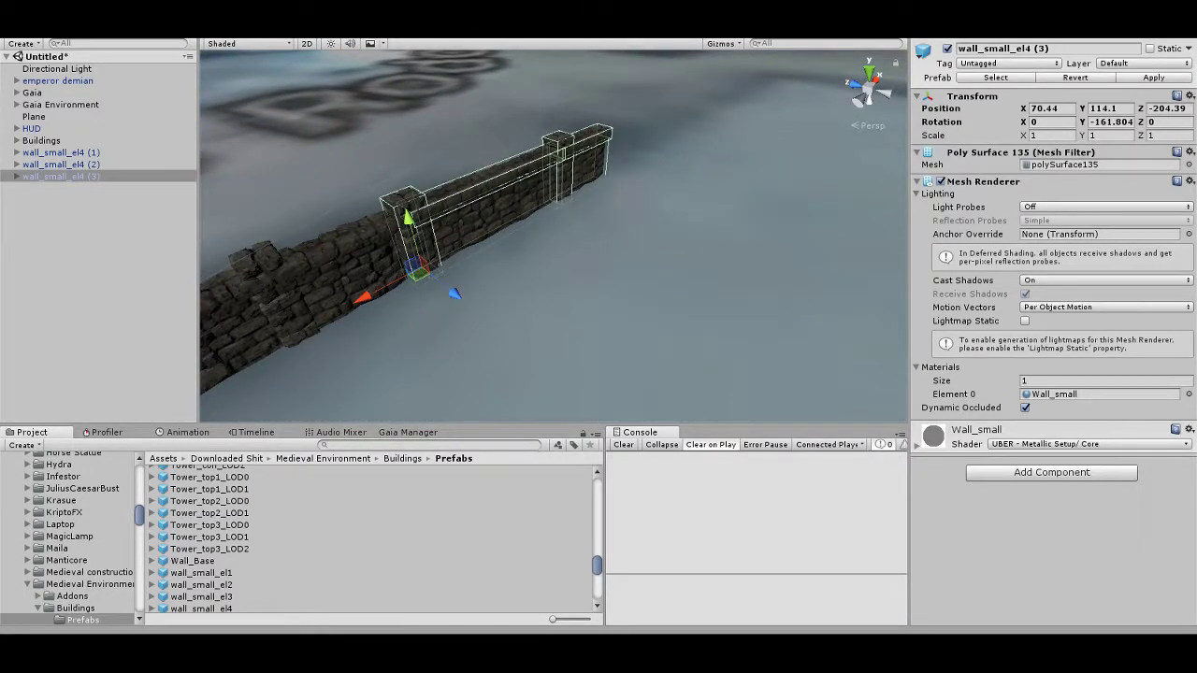
click(17, 176)
click(44, 188)
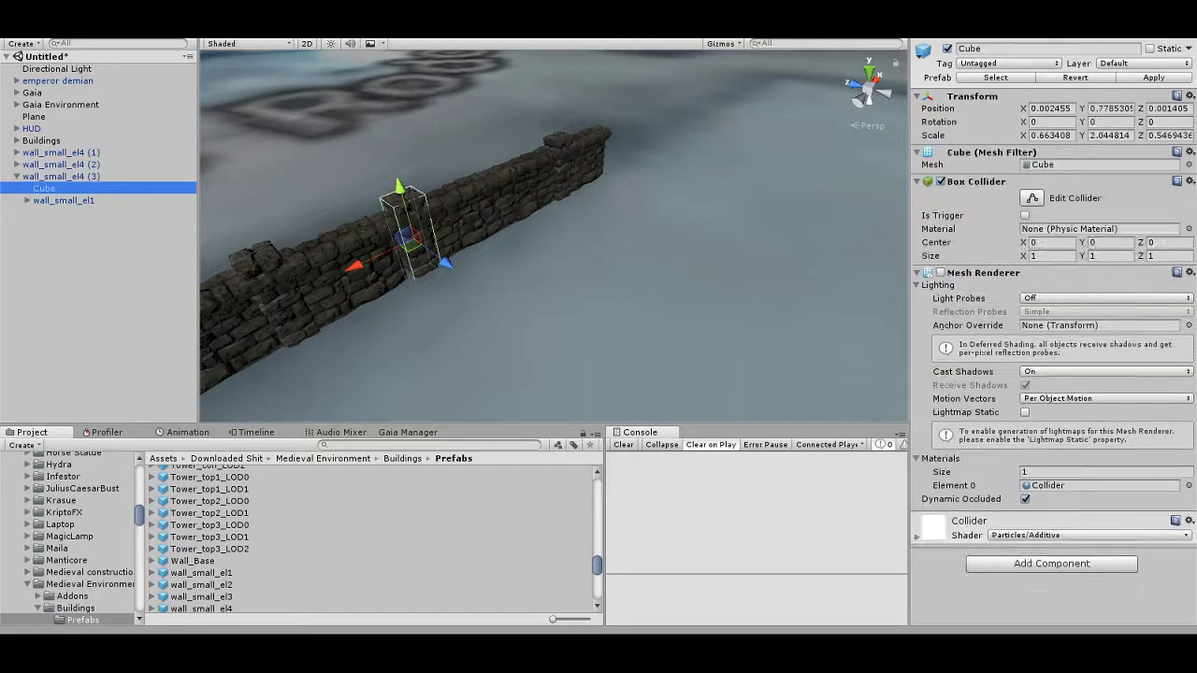
click(917, 181)
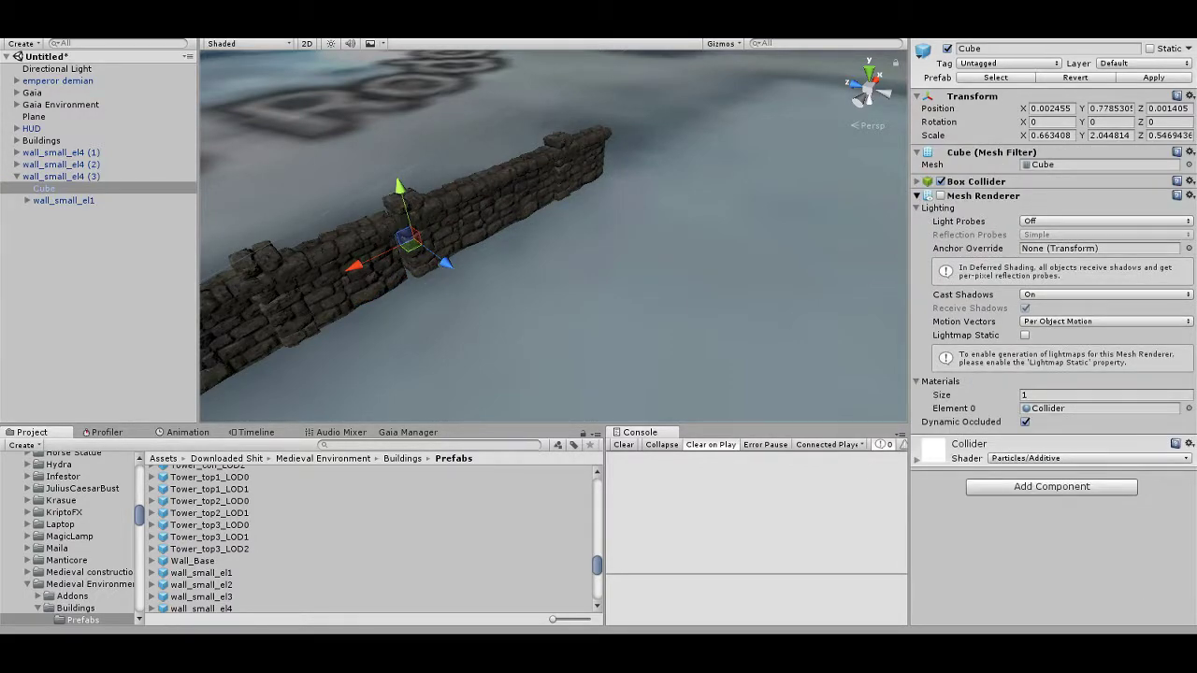
click(917, 195)
click(61, 176)
click(17, 176)
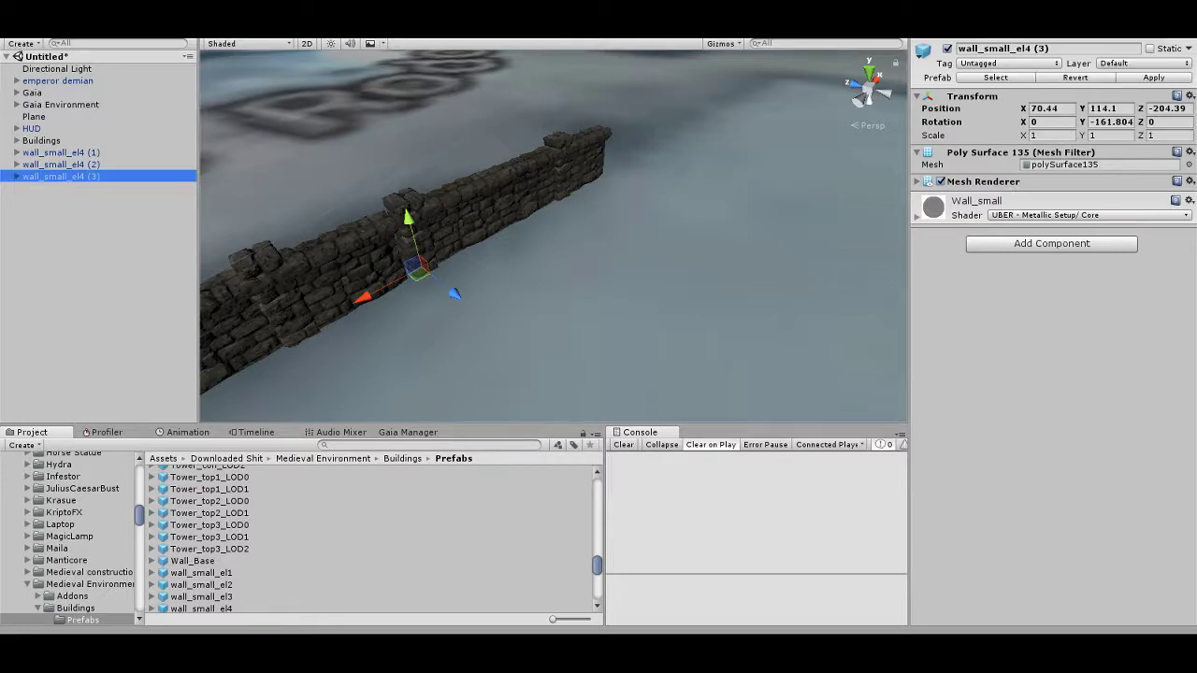
middle_drag(412, 267, 478, 266)
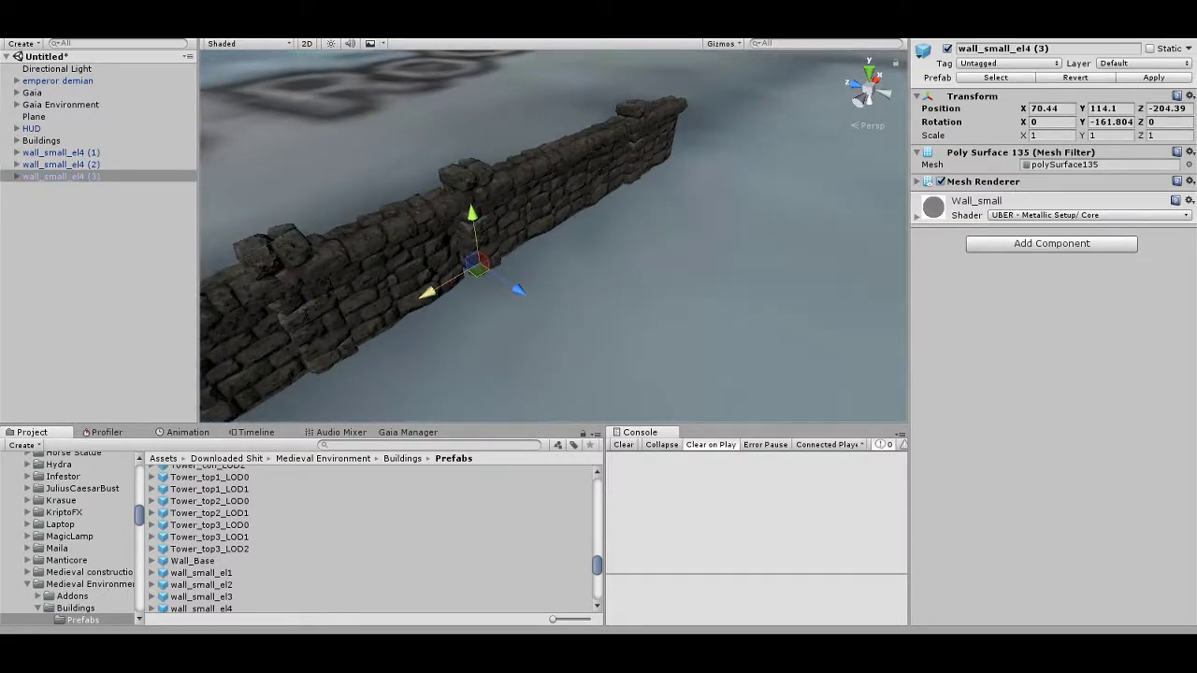
drag(475, 265, 458, 271)
alt+drag(562, 281, 467, 243)
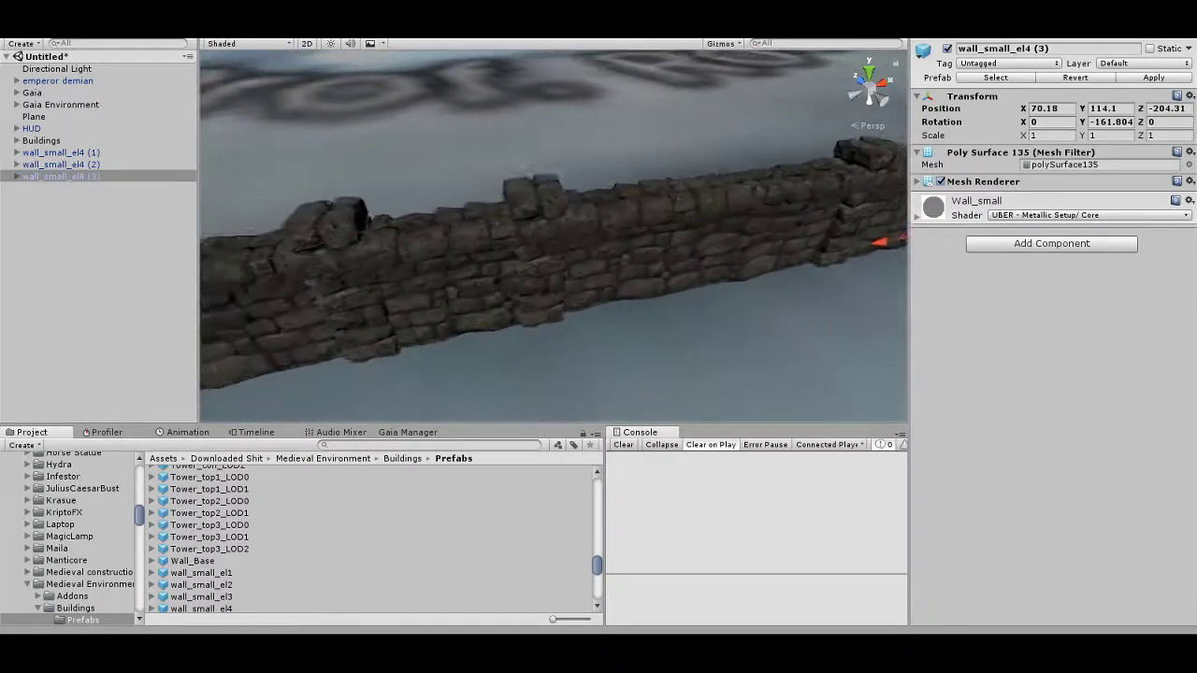
alt+drag(552, 234, 467, 243)
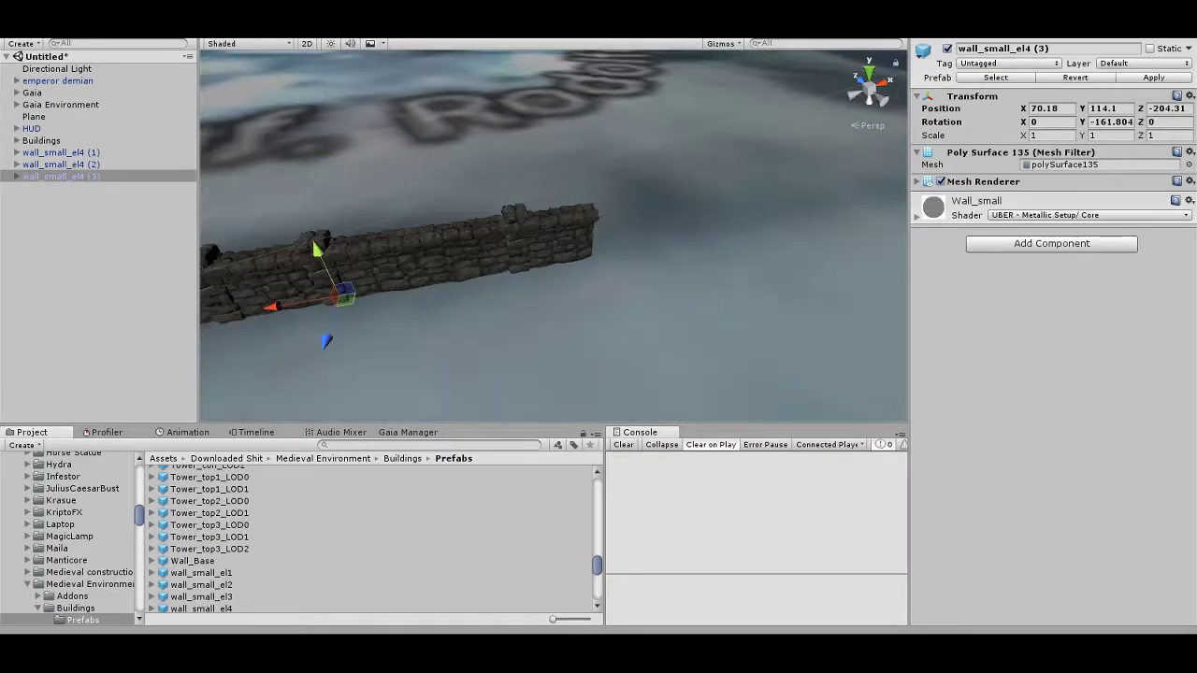
alt+drag(552, 281, 468, 281)
Add wall copies (4) and (5), sliding each further along the X direction
key(ctrl+d)
mouse_move(346, 265)
mouse_down()
mouse_move(599, 265)
mouse_move(449, 281)
mouse_up()
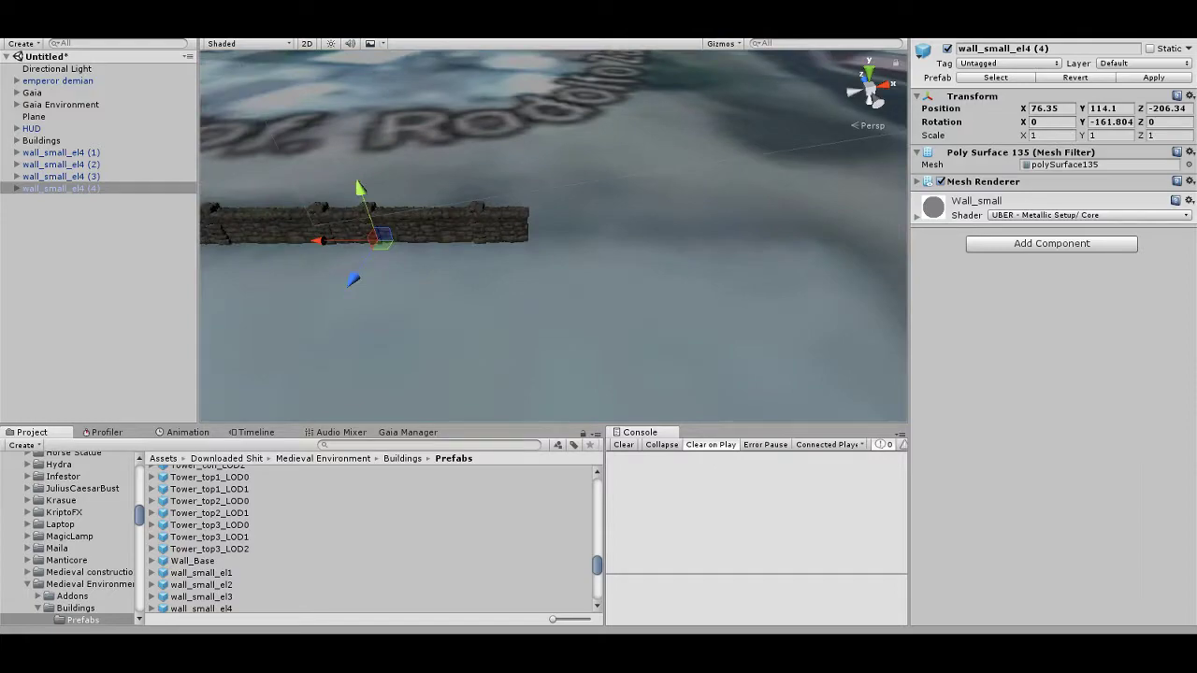
alt+drag(552, 280, 608, 271)
key(ctrl+d)
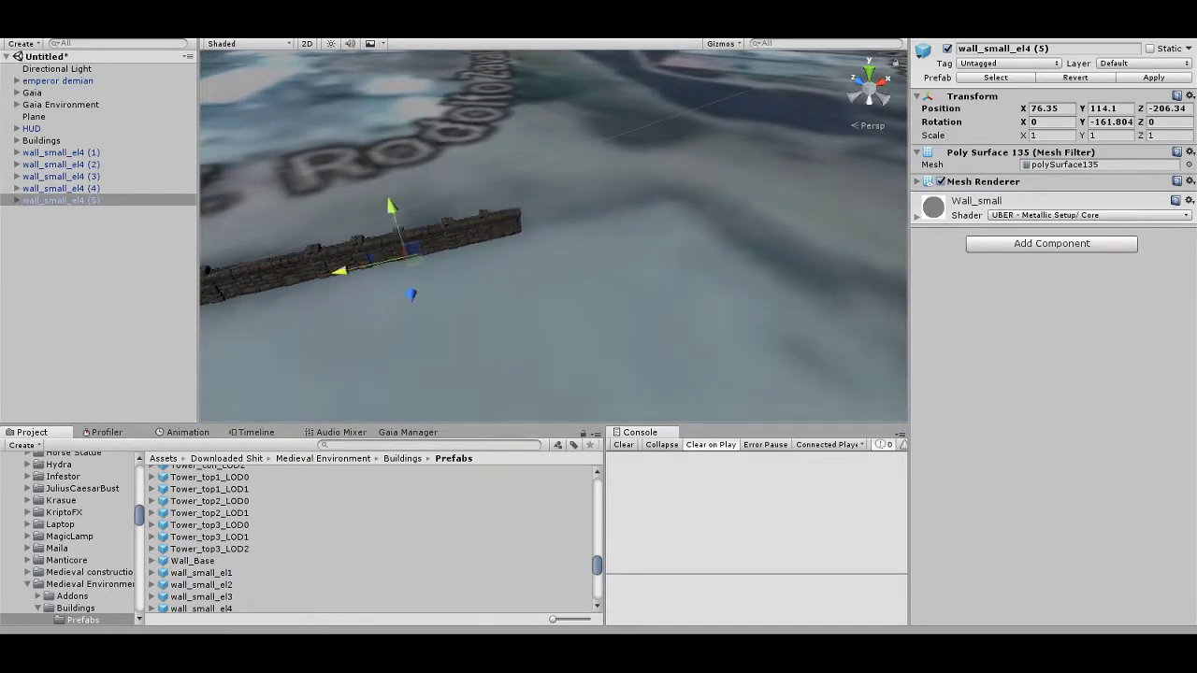
mouse_move(297, 280)
mouse_down()
mouse_move(423, 251)
mouse_move(199, 326)
mouse_up()
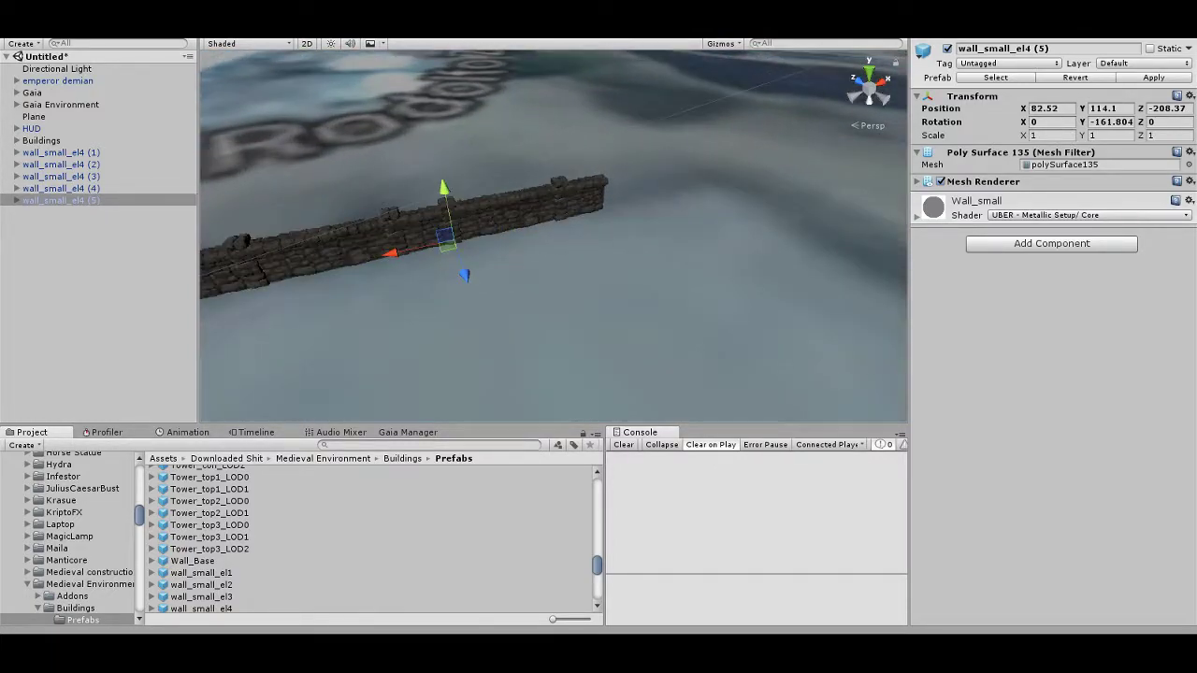
Duplicate wall_small_el1 past the wall's end and delete its wall_small_el2 child
click(393, 238)
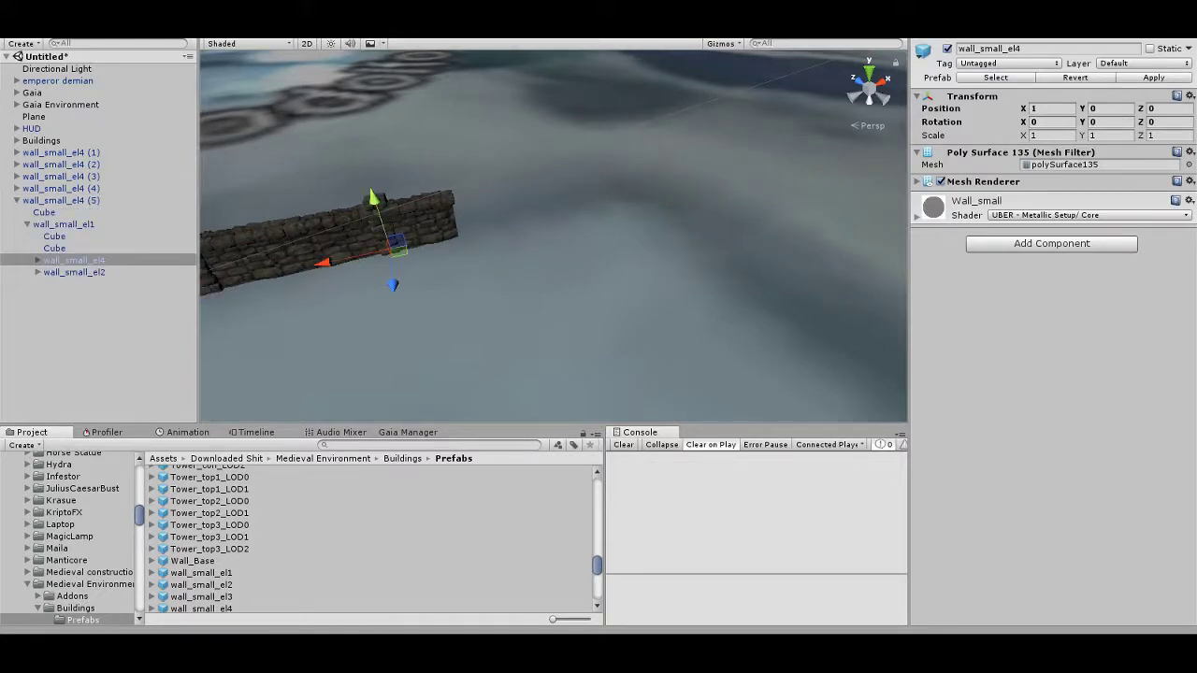
click(64, 224)
key(ctrl+d)
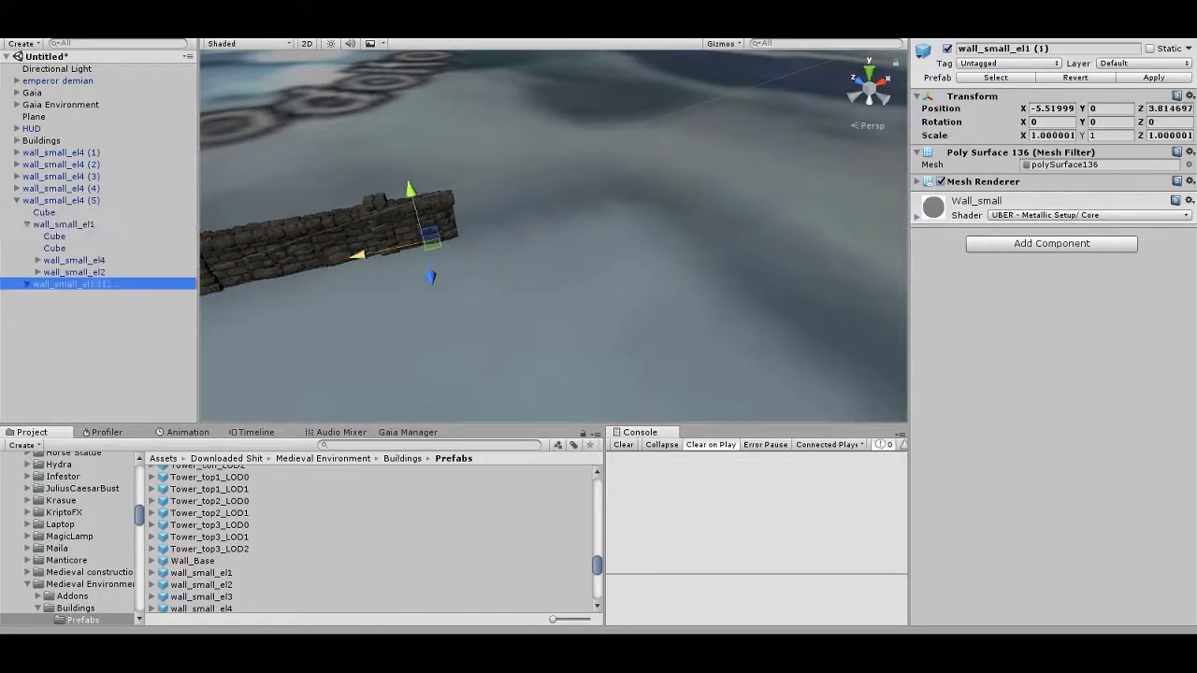
drag(358, 255, 541, 216)
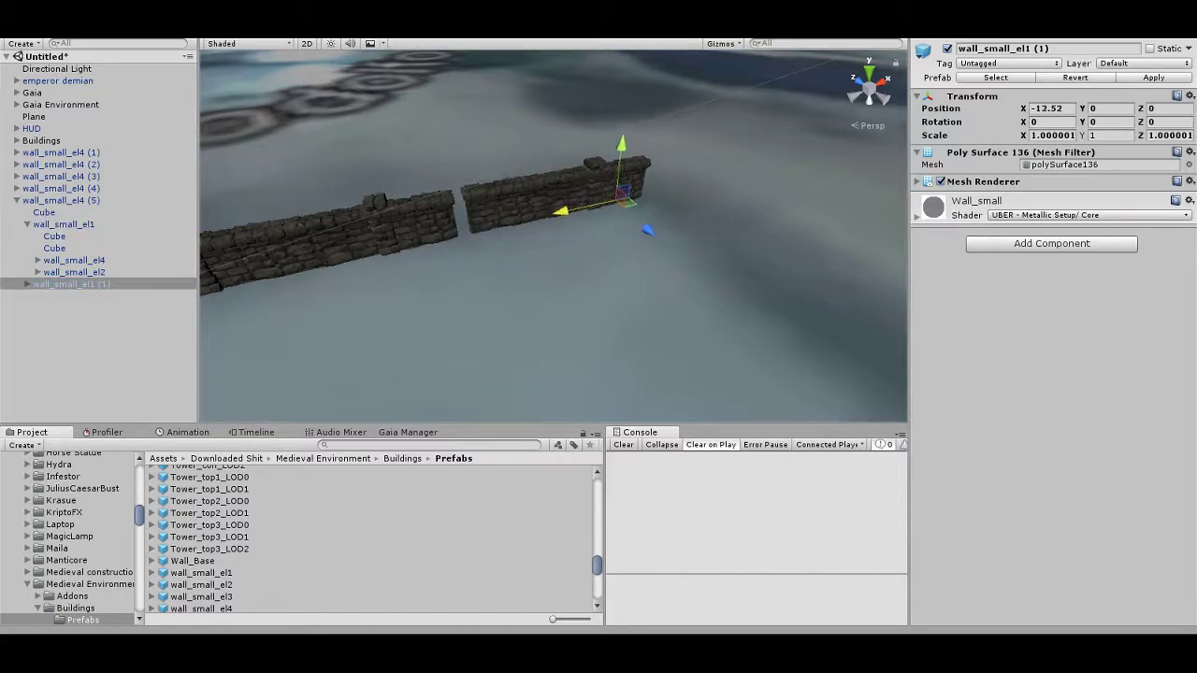
click(27, 284)
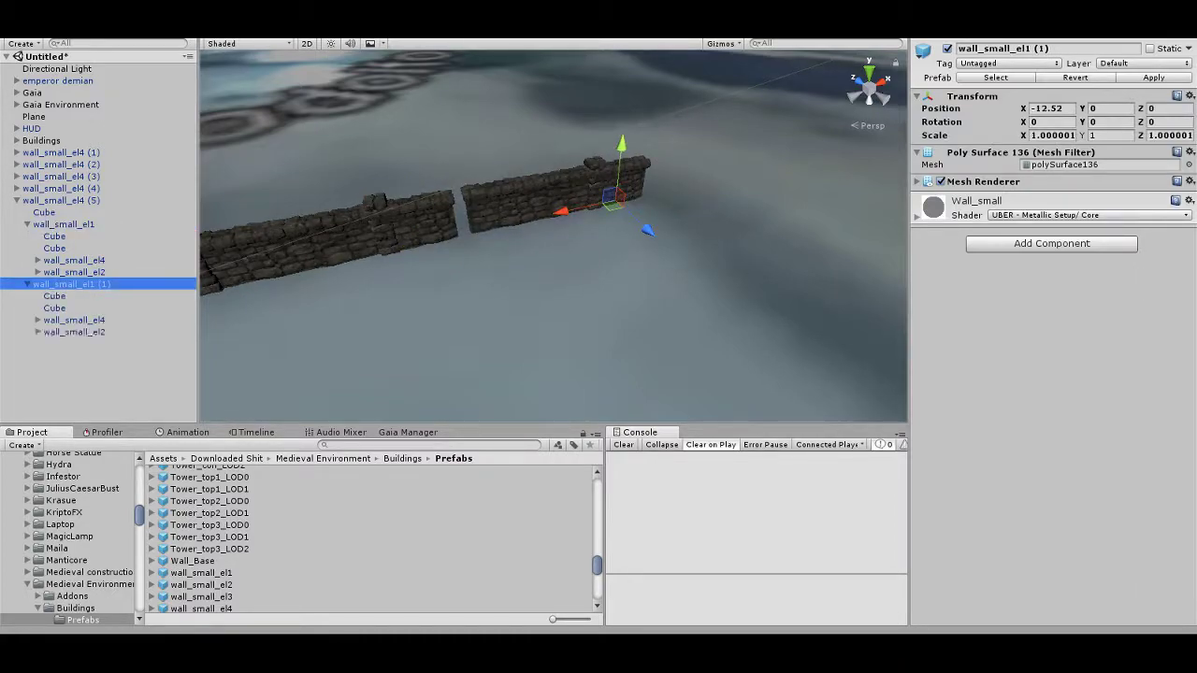
click(74, 332)
key(Delete)
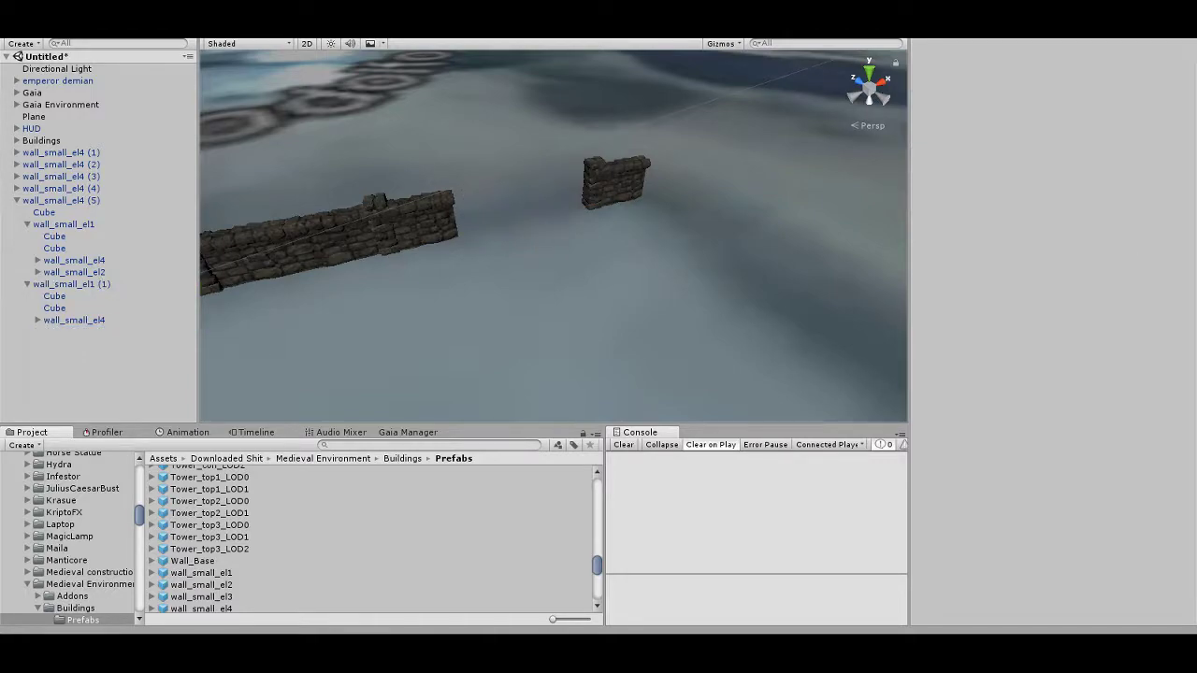
click(71, 284)
Position the short wall_small_el1 section and duplicate it to fill the final stretch
mouse_move(561, 210)
mouse_down()
mouse_move(424, 240)
mouse_move(481, 228)
mouse_up()
key(ctrl+d)
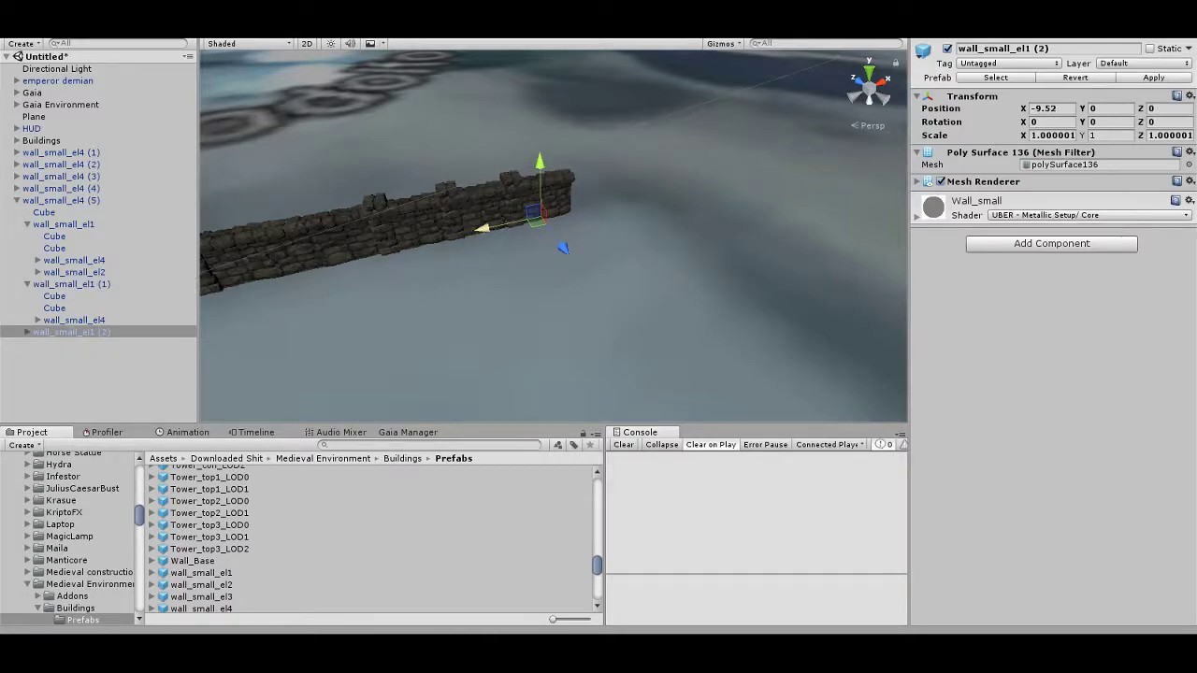
key(ctrl+d)
ctrl+drag(482, 228, 535, 217)
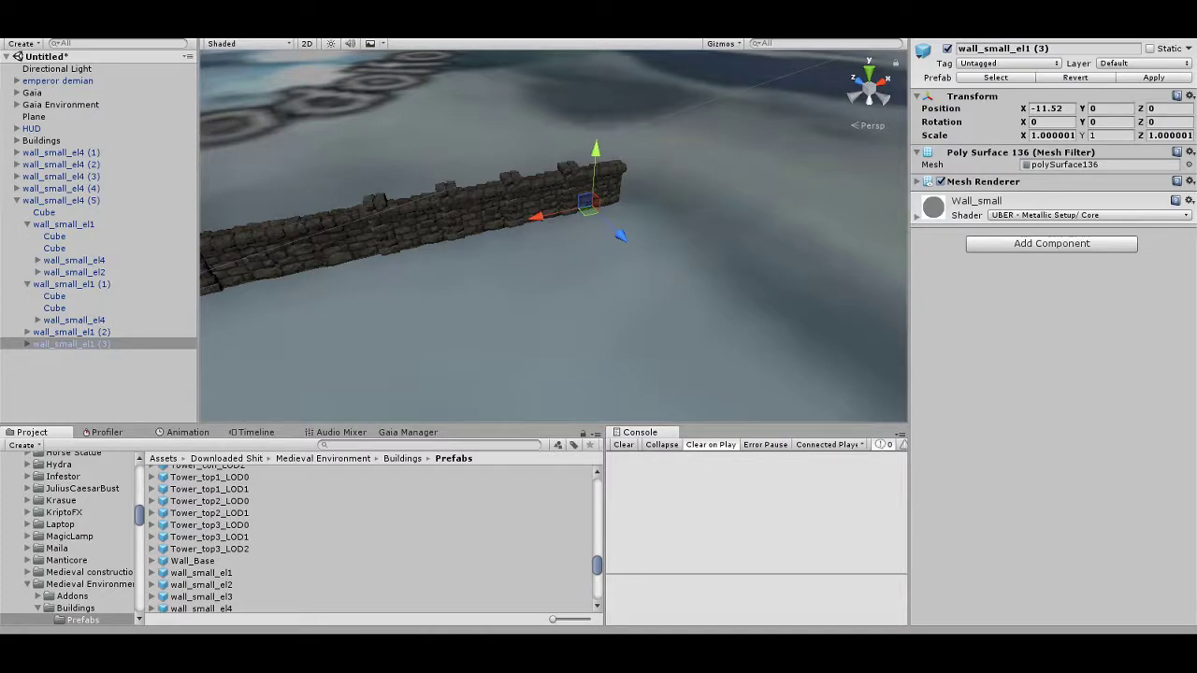
click(16, 200)
Duplicate wall_small_el4 (4), move the copy along X and rotate it toward a corner
double_click(61, 188)
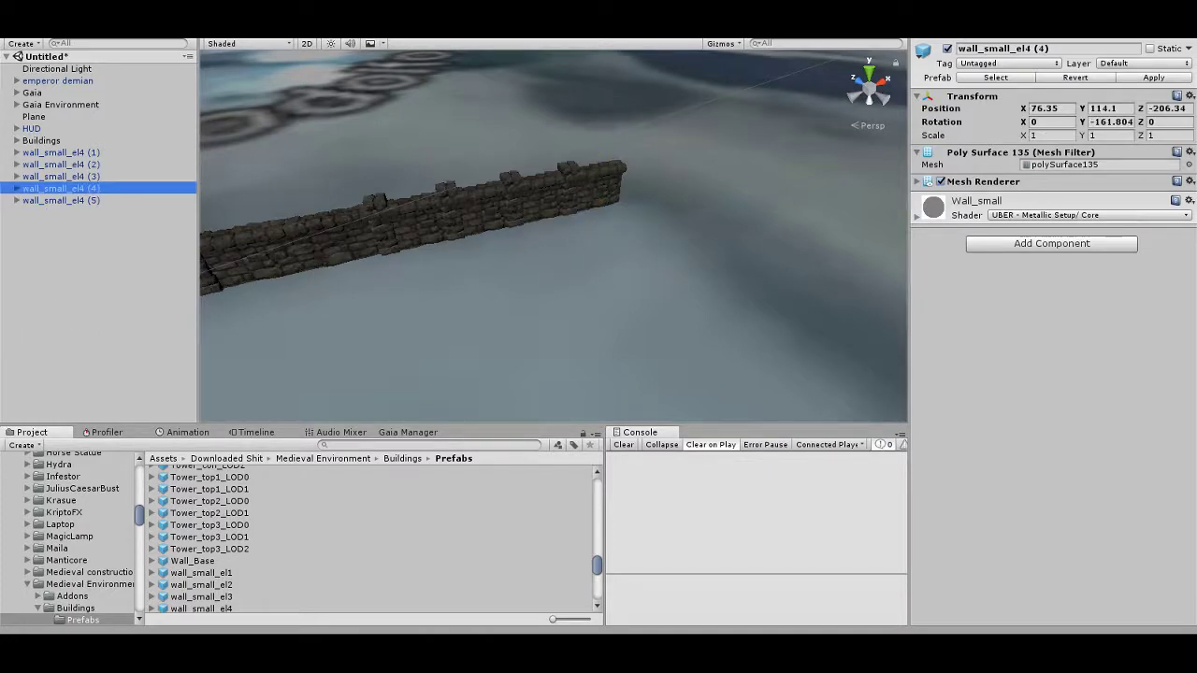
key(ctrl+d)
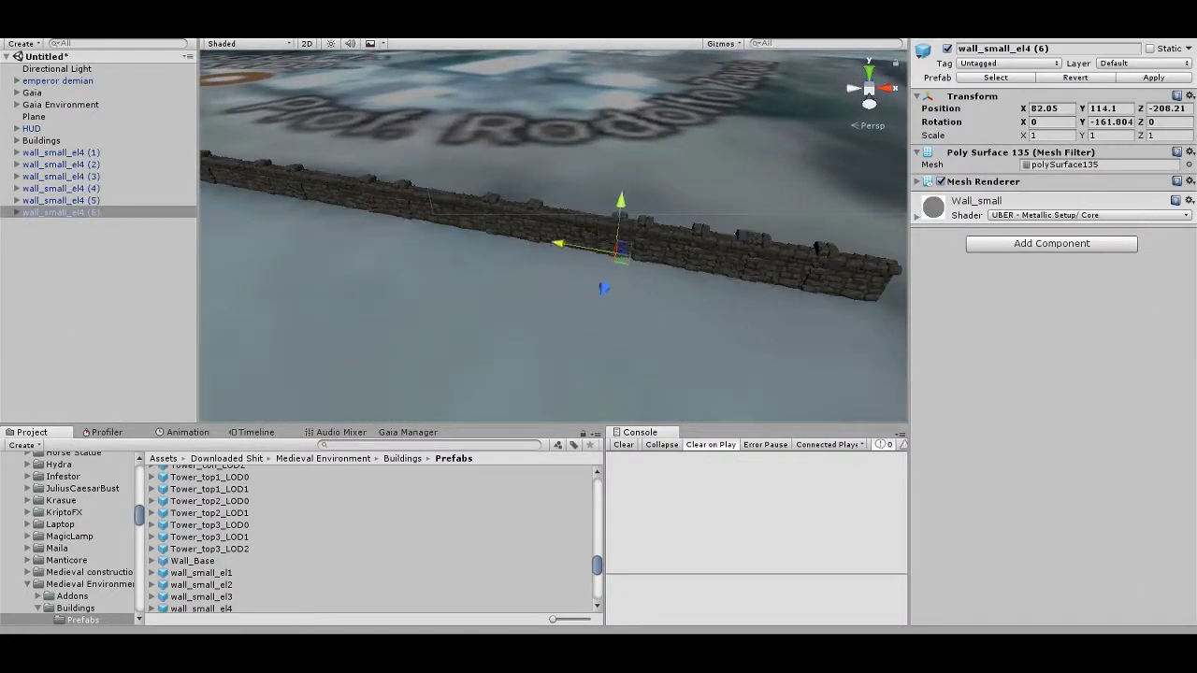
ctrl+drag(367, 207, 806, 288)
key(f)
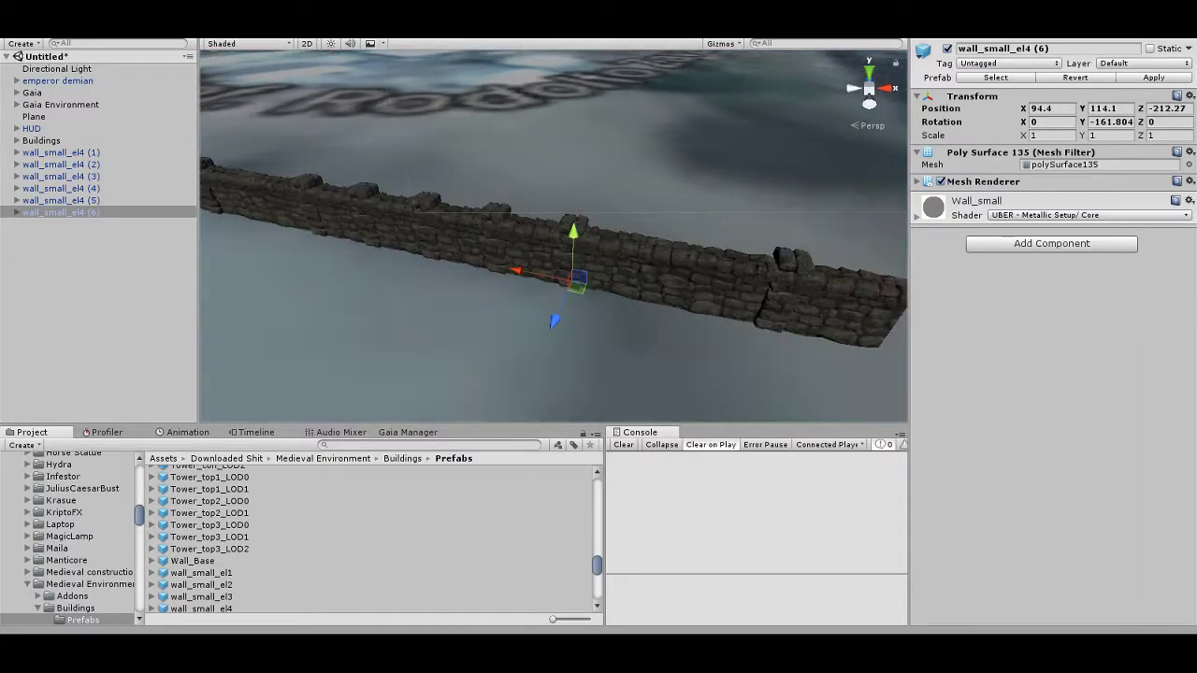
key(e)
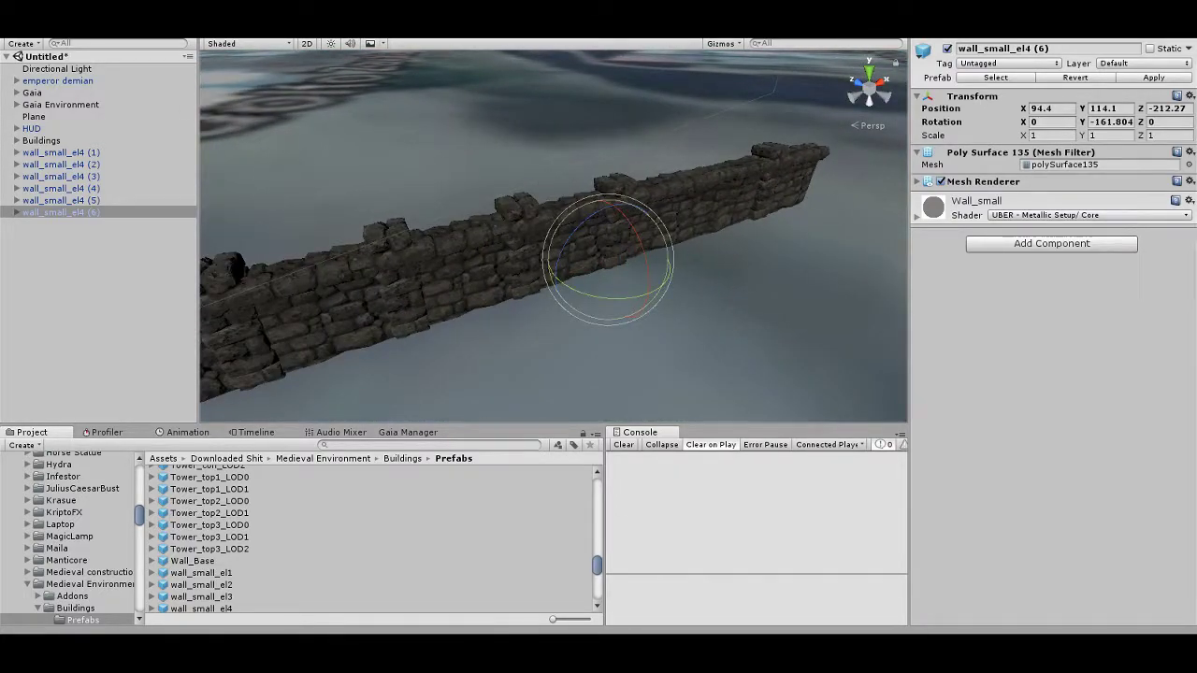
drag(608, 300, 655, 297)
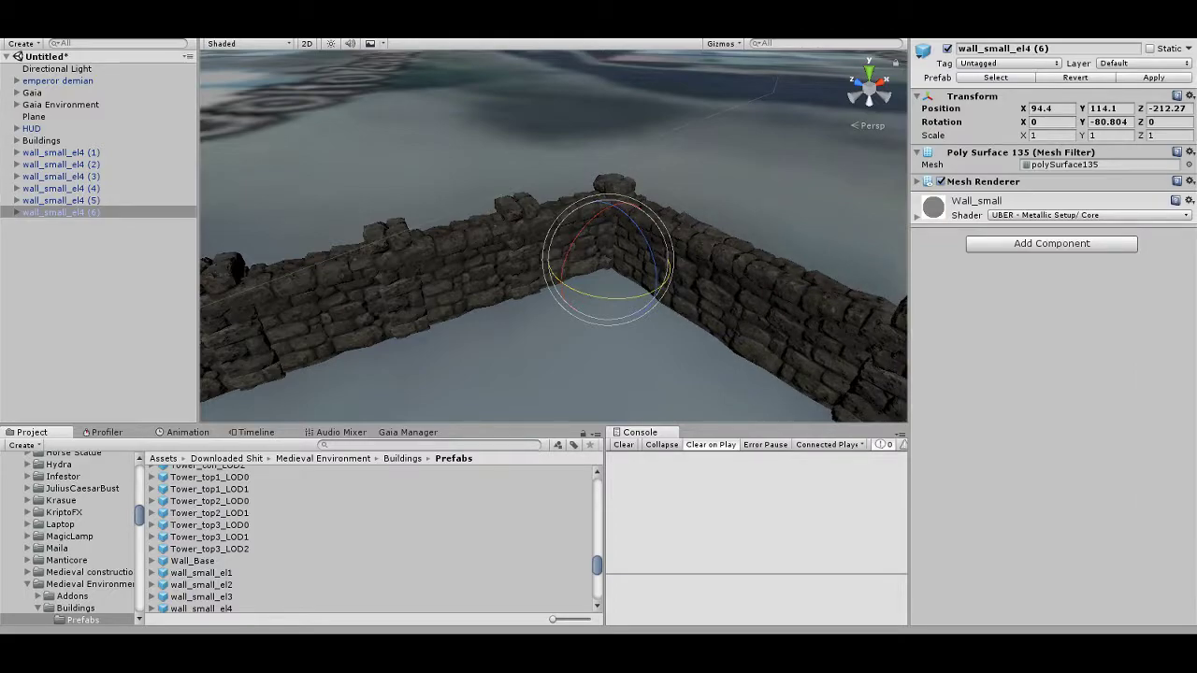
alt+drag(552, 281, 487, 271)
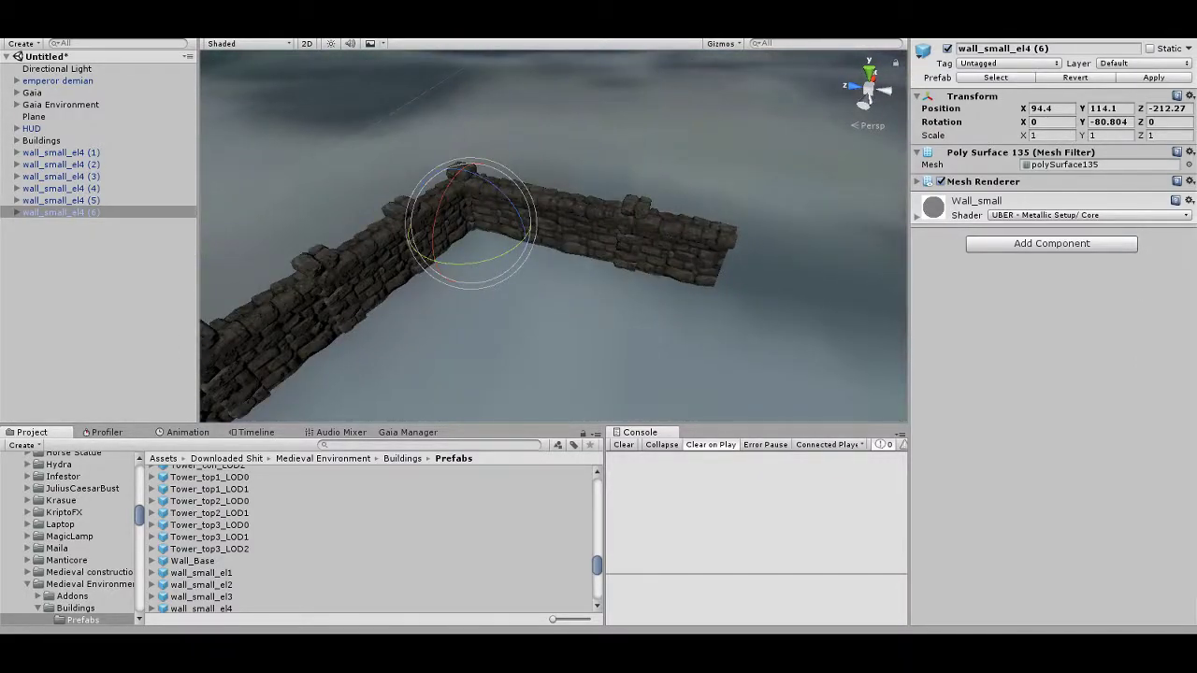
Set the corner piece's Y rotation to -90, parent it under wall_small_el4 (5), then set Y rotation 90
click(1109, 121)
text(-90)
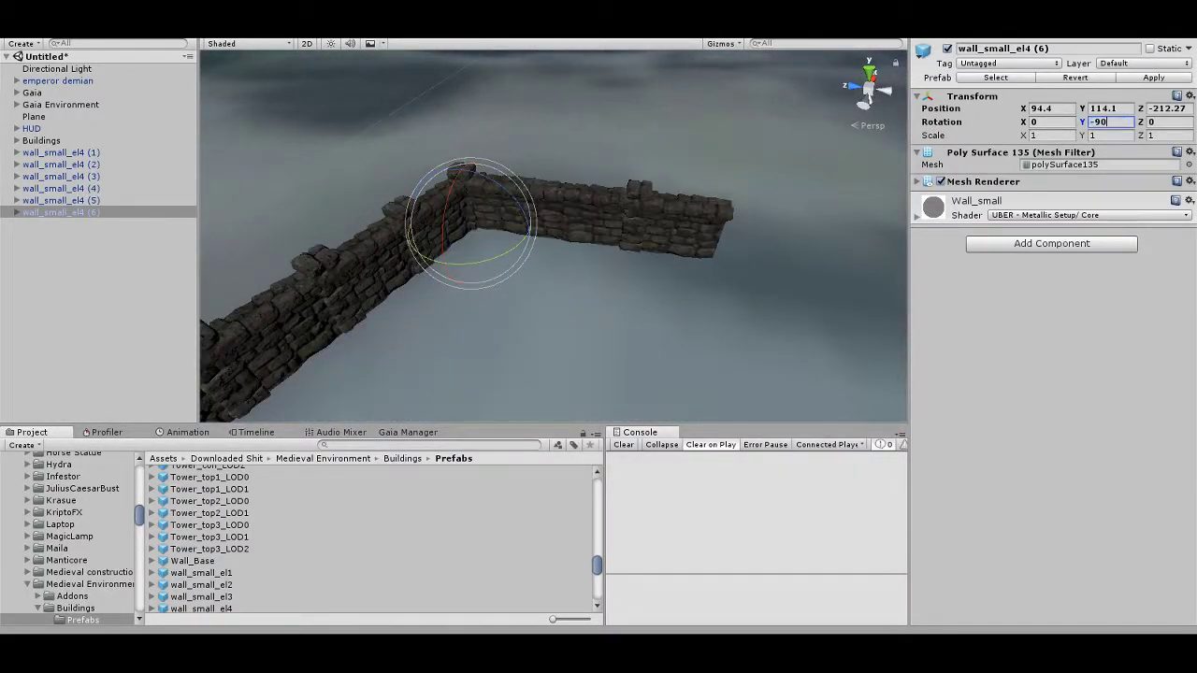
alt+drag(552, 281, 467, 271)
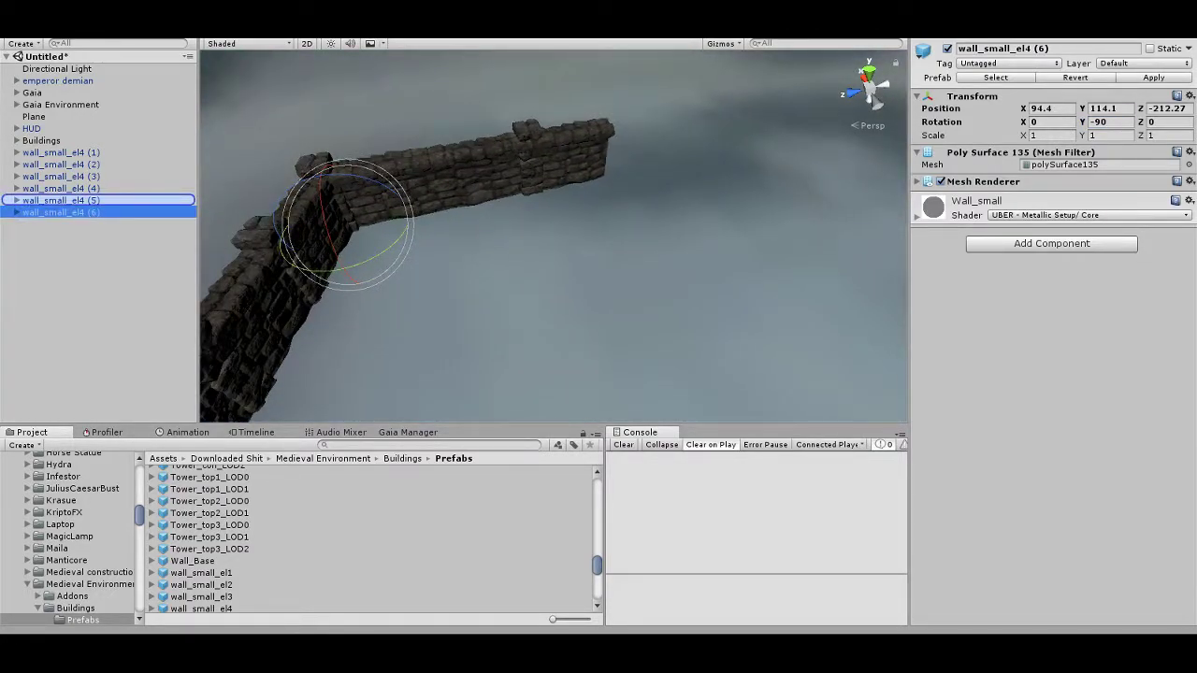
drag(60, 212, 60, 201)
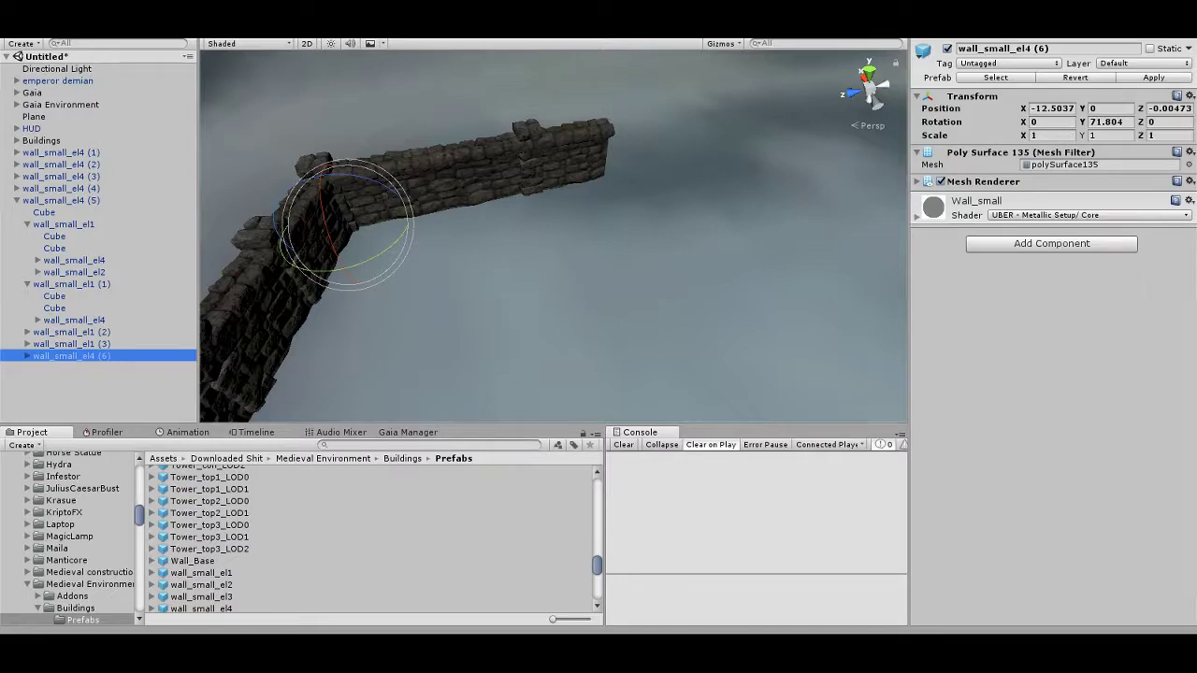
click(1107, 122)
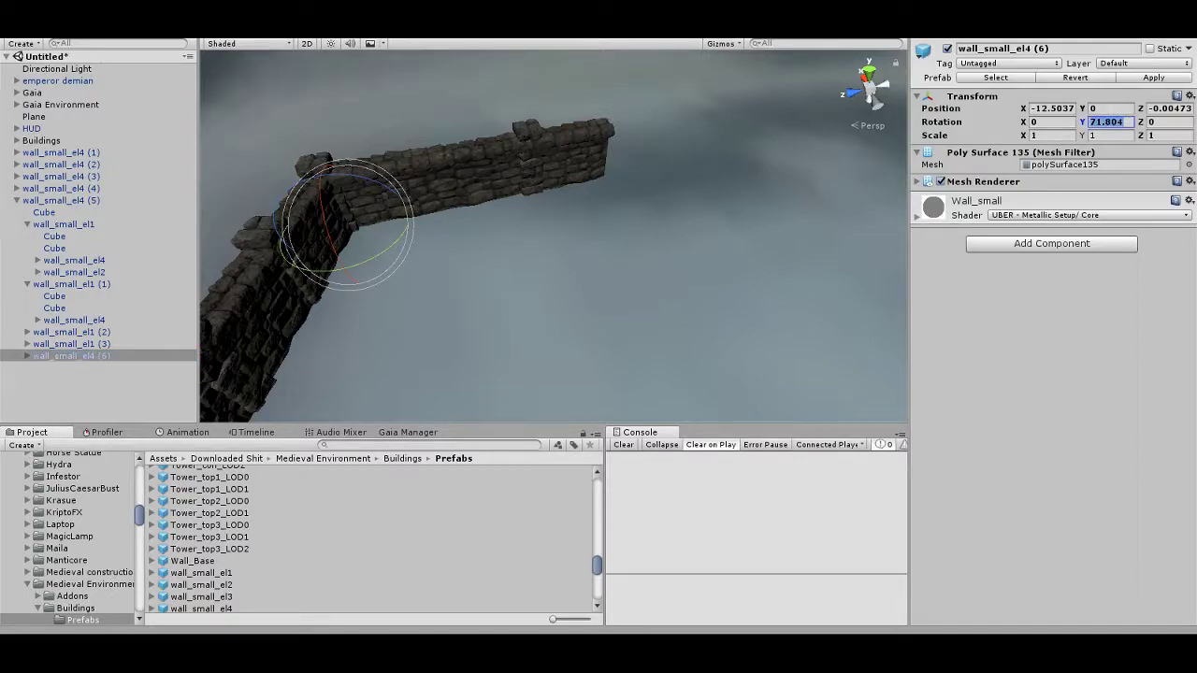
text(90)
mouse_move(552, 327)
alt+mouse_down()
mouse_move(552, 234)
mouse_move(468, 243)
alt+mouse_up()
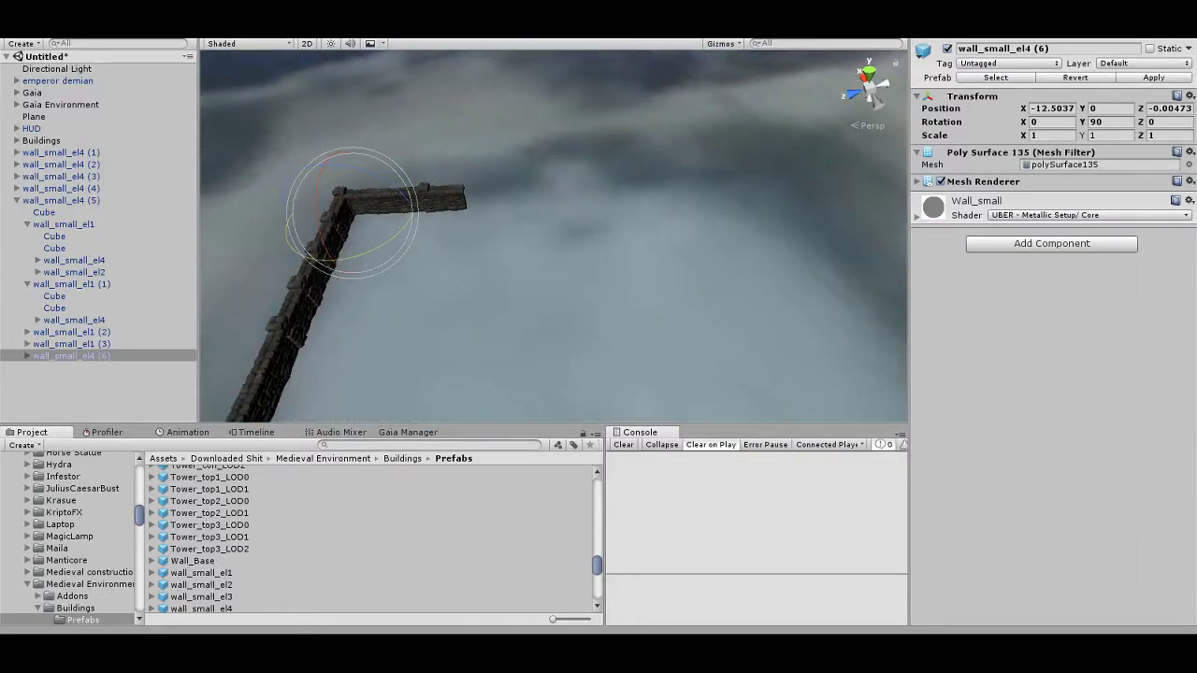
Duplicate the corner piece as wall_small_el4 (7) and slide it along the new direction to Z 6.5
key(ctrl+d)
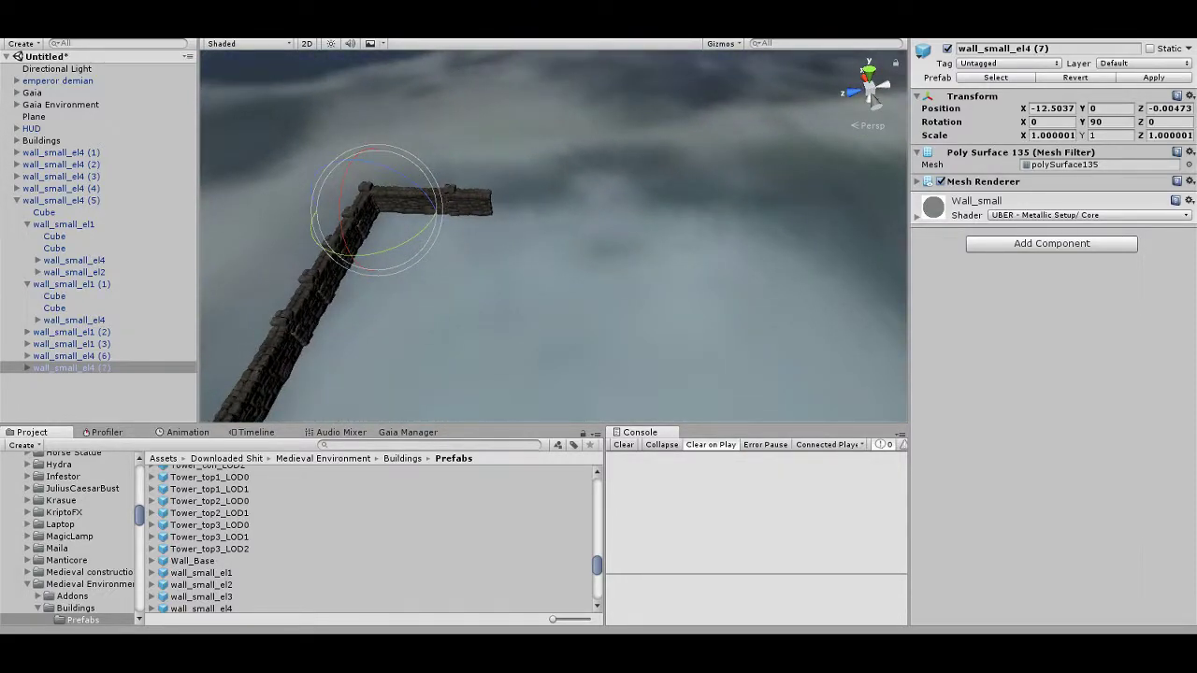
key(w)
drag(321, 208, 436, 208)
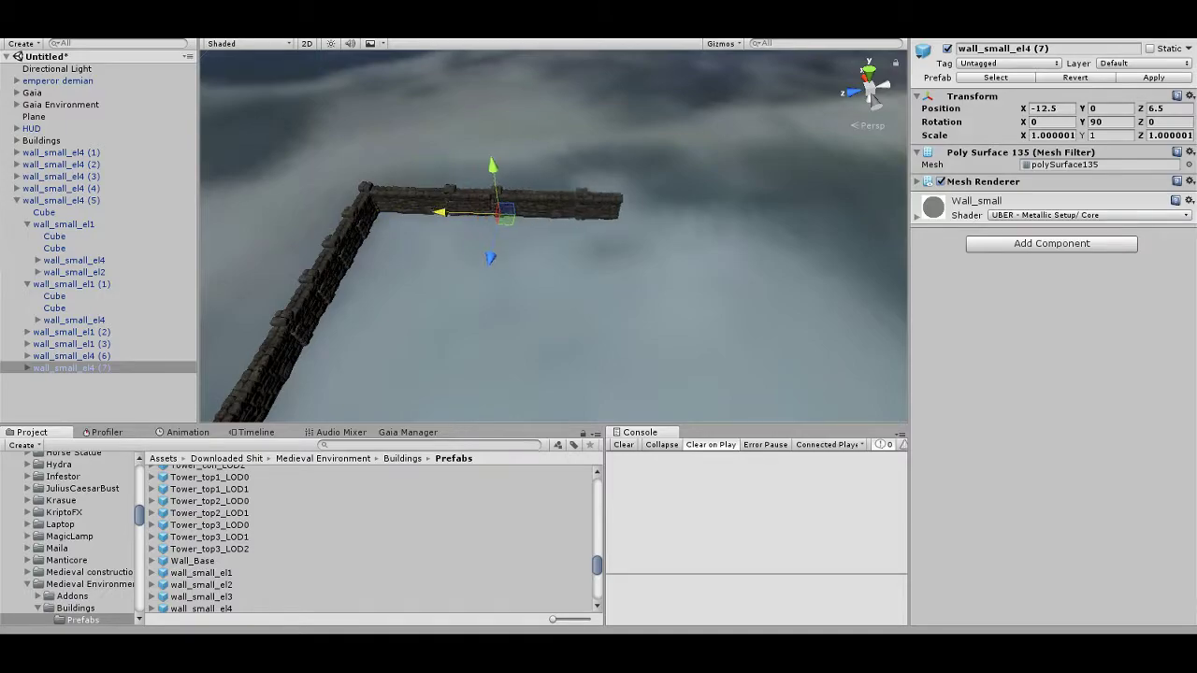
key(f)
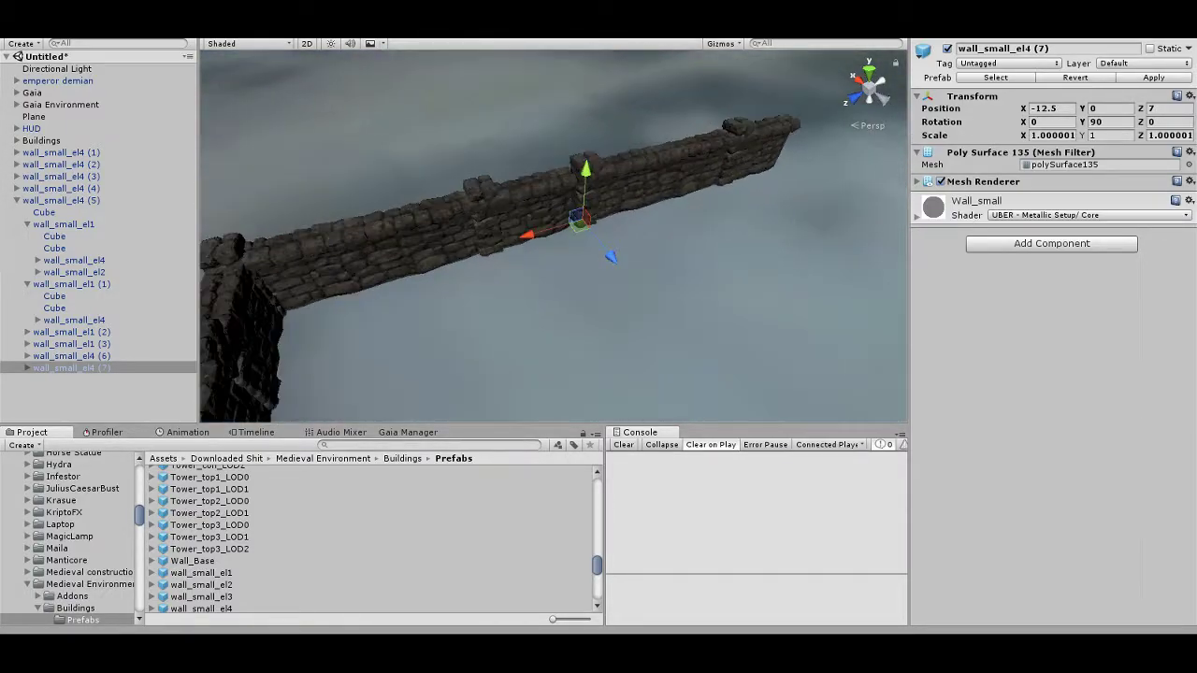
drag(609, 257, 598, 245)
Fly the Scene view down to the street among the trees
scroll(554, 234, down, 2)
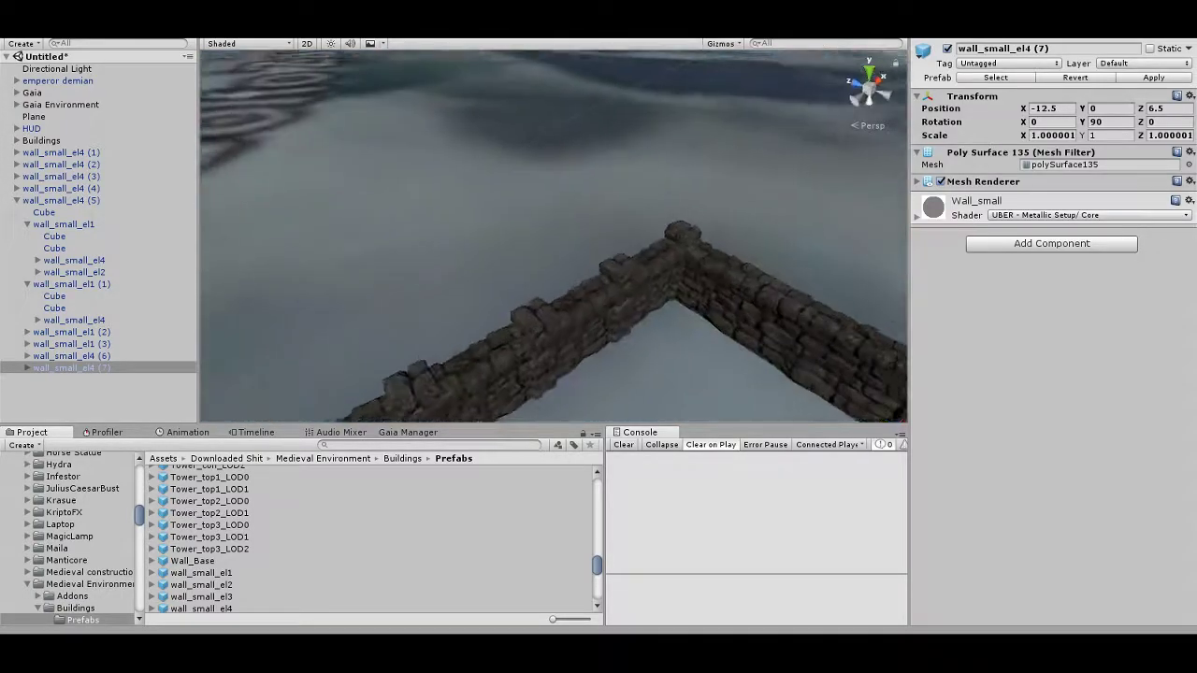
scroll(554, 234, down, 3)
scroll(553, 234, down, 3)
mouse_move(554, 234)
right_down()
mouse_move(505, 253)
mouse_move(486, 243)
right_up()
Scroll the Prefabs folder to the Build items, test-drop Build8 into the street and delete it
scroll(374, 538, up, 4)
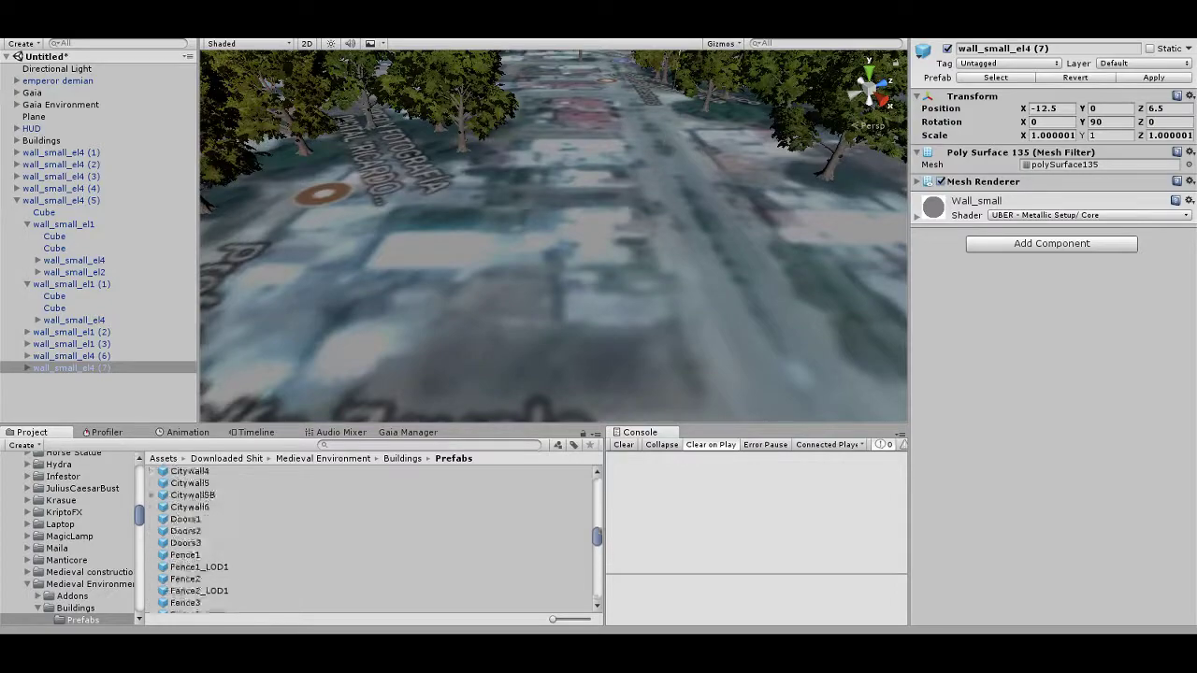
scroll(374, 538, up, 3)
scroll(374, 538, up, 4)
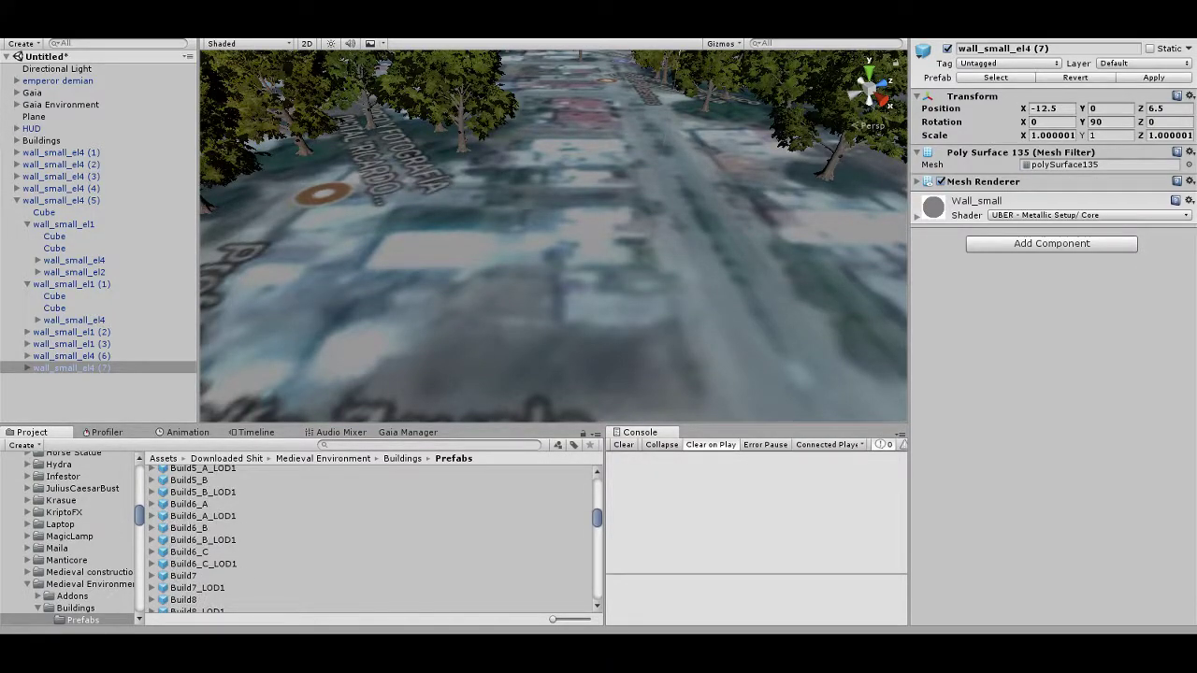
scroll(374, 538, down, 2)
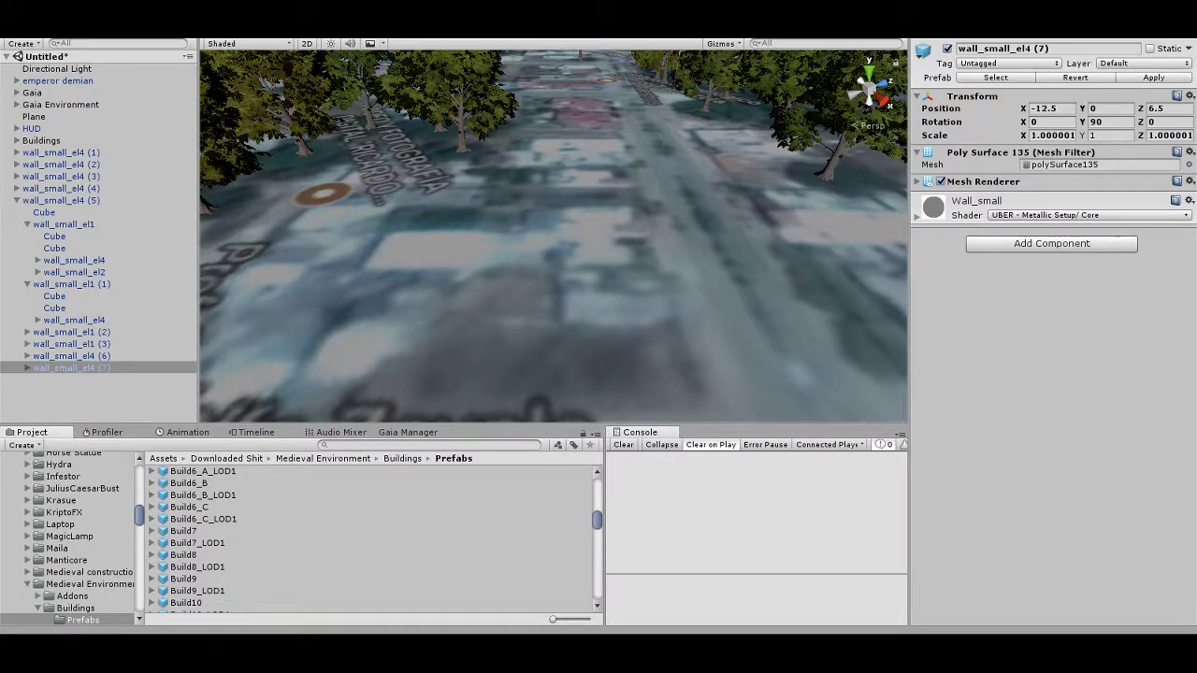
mouse_move(184, 554)
mouse_down()
mouse_move(610, 334)
mouse_move(561, 342)
mouse_up()
key(Delete)
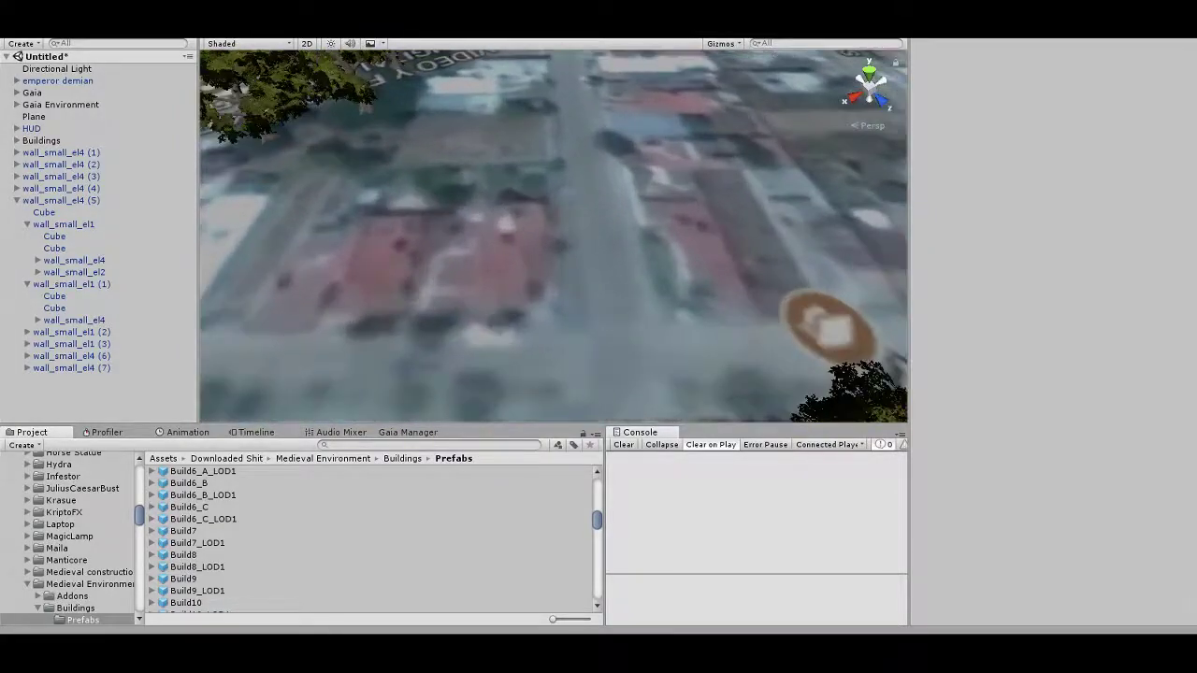
Try dragging the Build9 house prefab into the scene, then scroll the prefab list
click(184, 579)
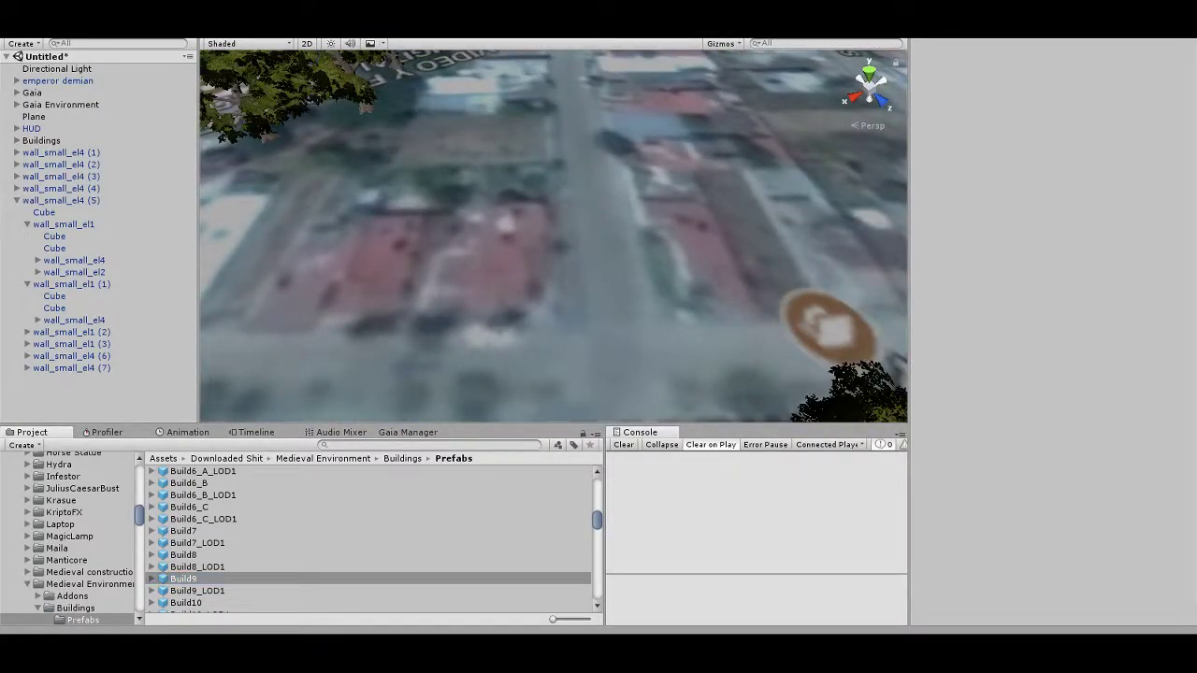
mouse_move(183, 579)
mouse_down()
mouse_move(524, 281)
mouse_move(711, 262)
mouse_up()
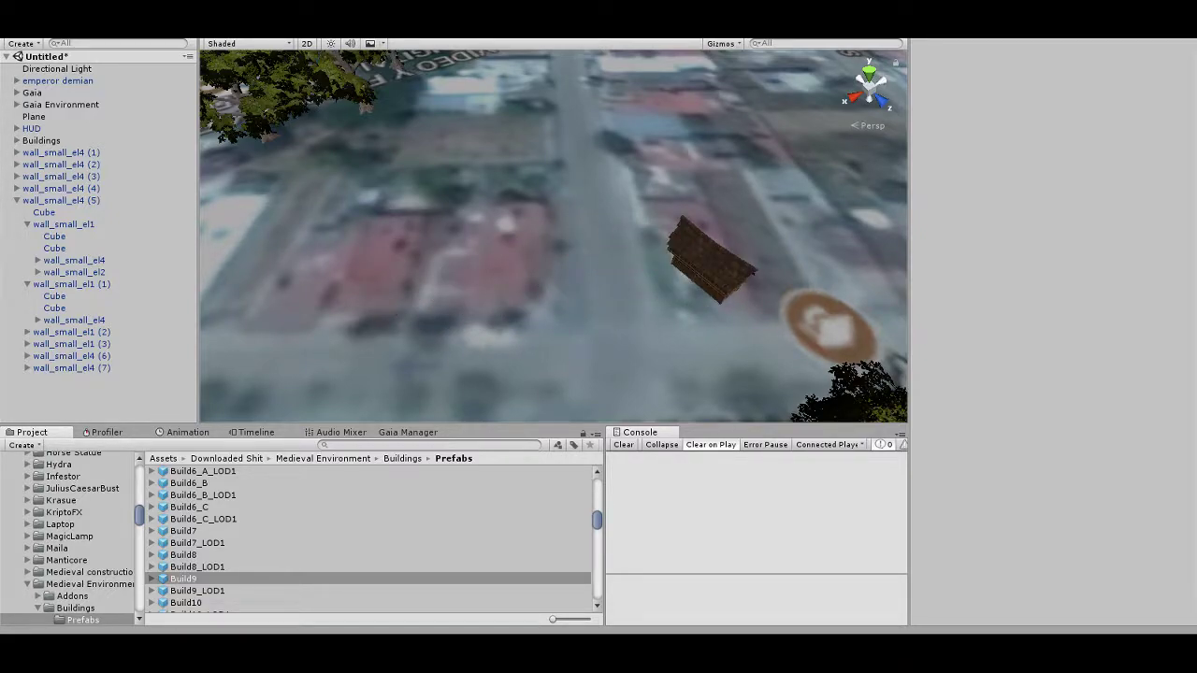
drag(711, 262, 1029, 332)
scroll(375, 538, up, 3)
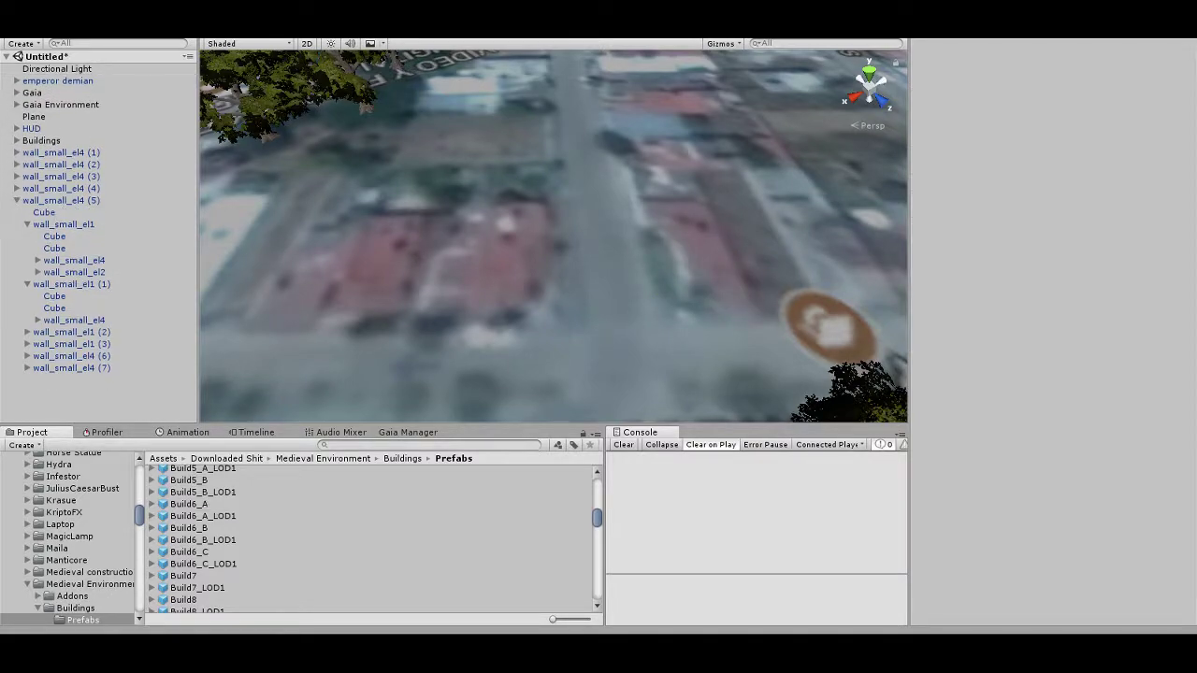
scroll(375, 538, up, 3)
scroll(375, 538, up, 3)
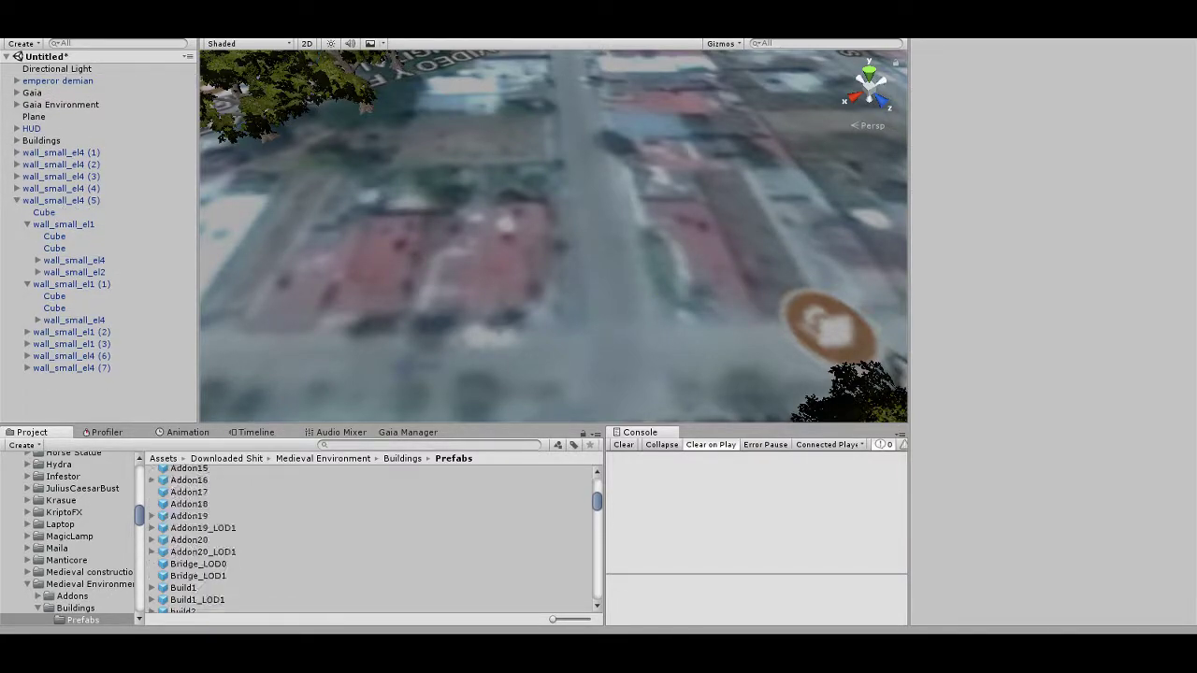
scroll(374, 537, down, 2)
Place Build1 beside the street, rotated to -56 on Y and nudged to -24.15, 114.1, -35.37
click(184, 543)
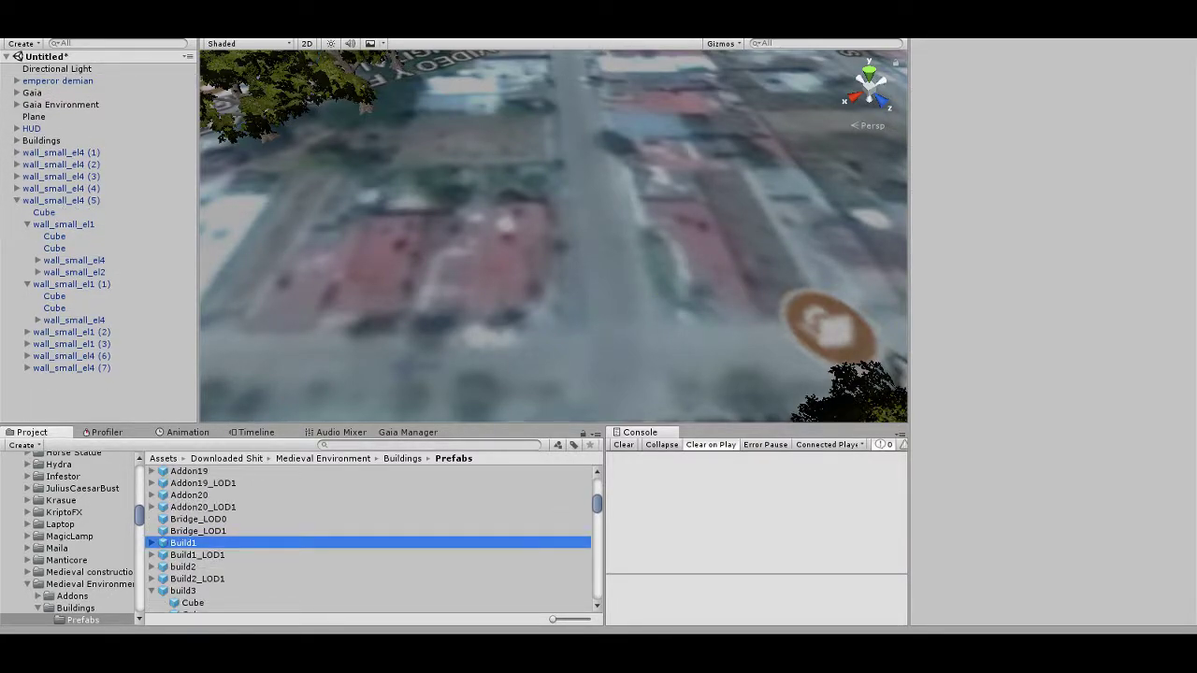
drag(183, 542, 721, 252)
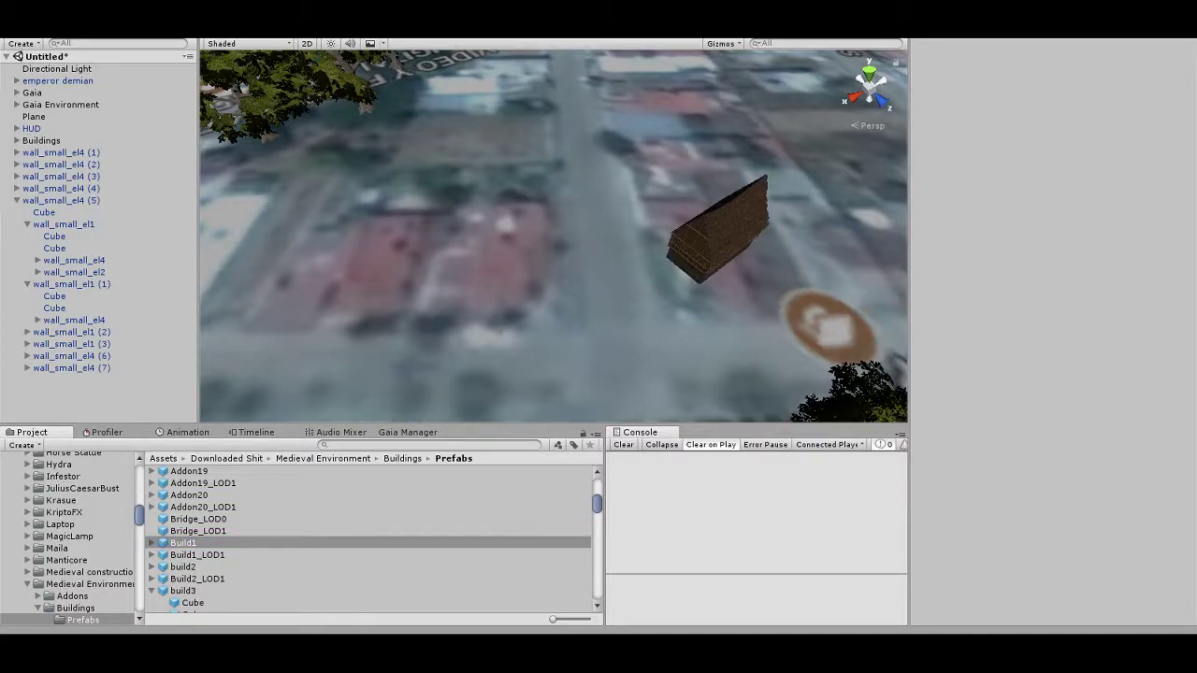
key(f)
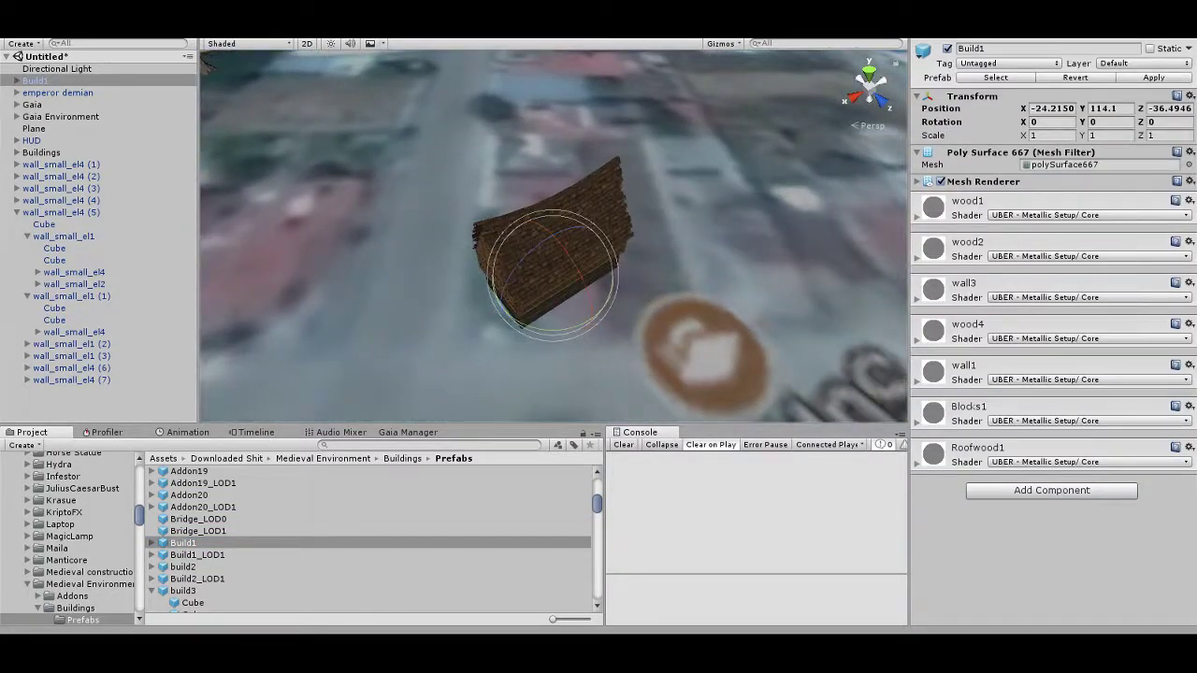
drag(524, 323, 585, 323)
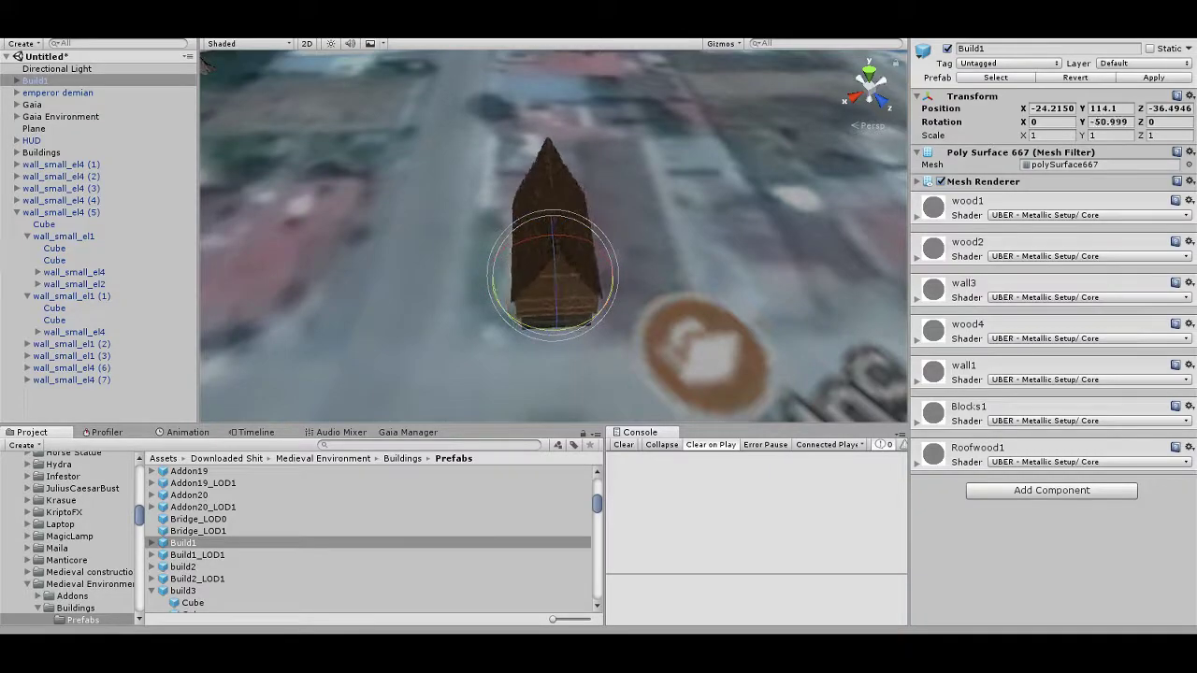
key(w)
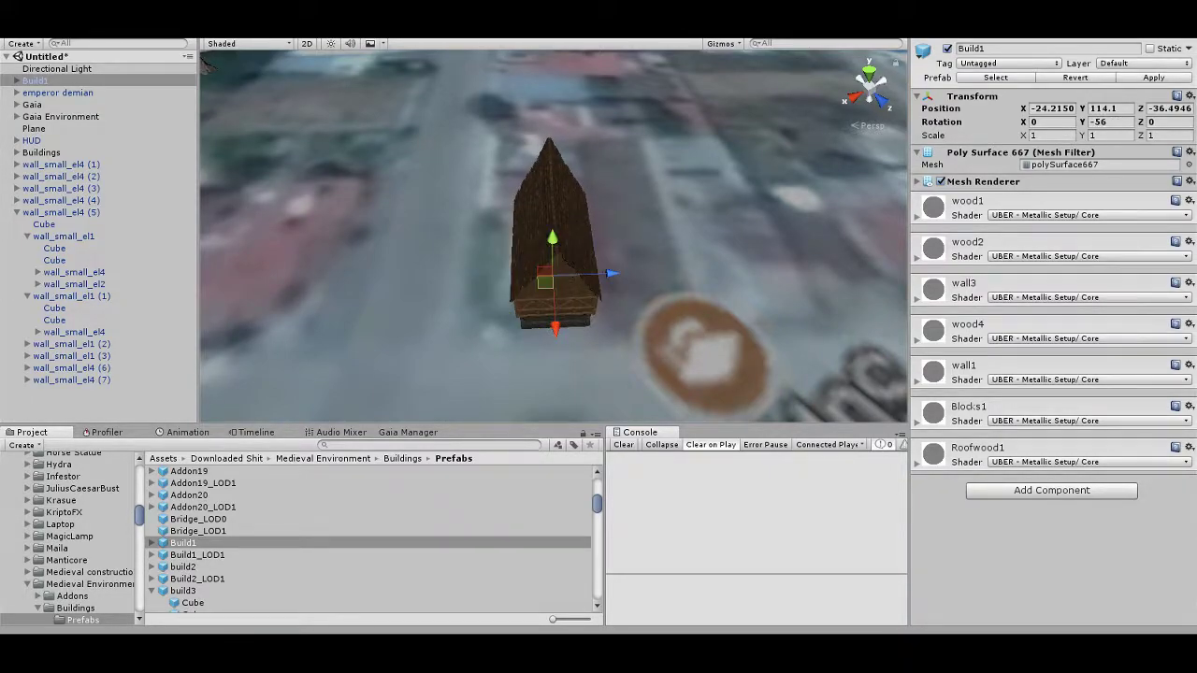
drag(549, 267, 622, 211)
scroll(552, 234, down, 3)
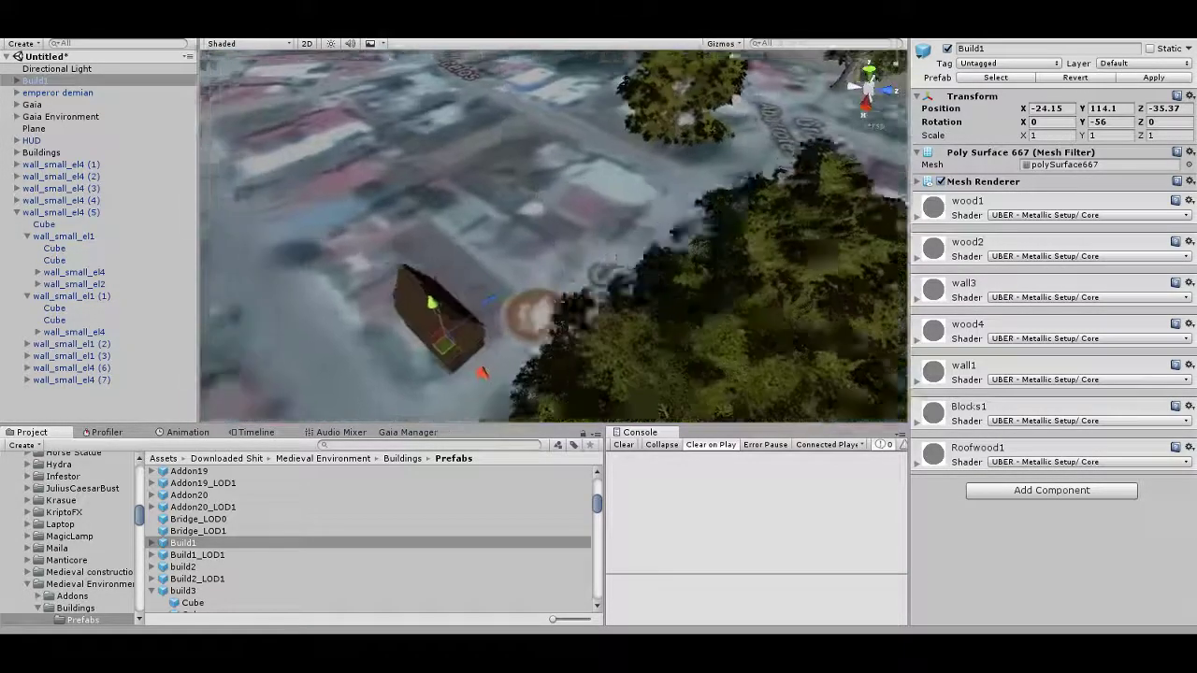